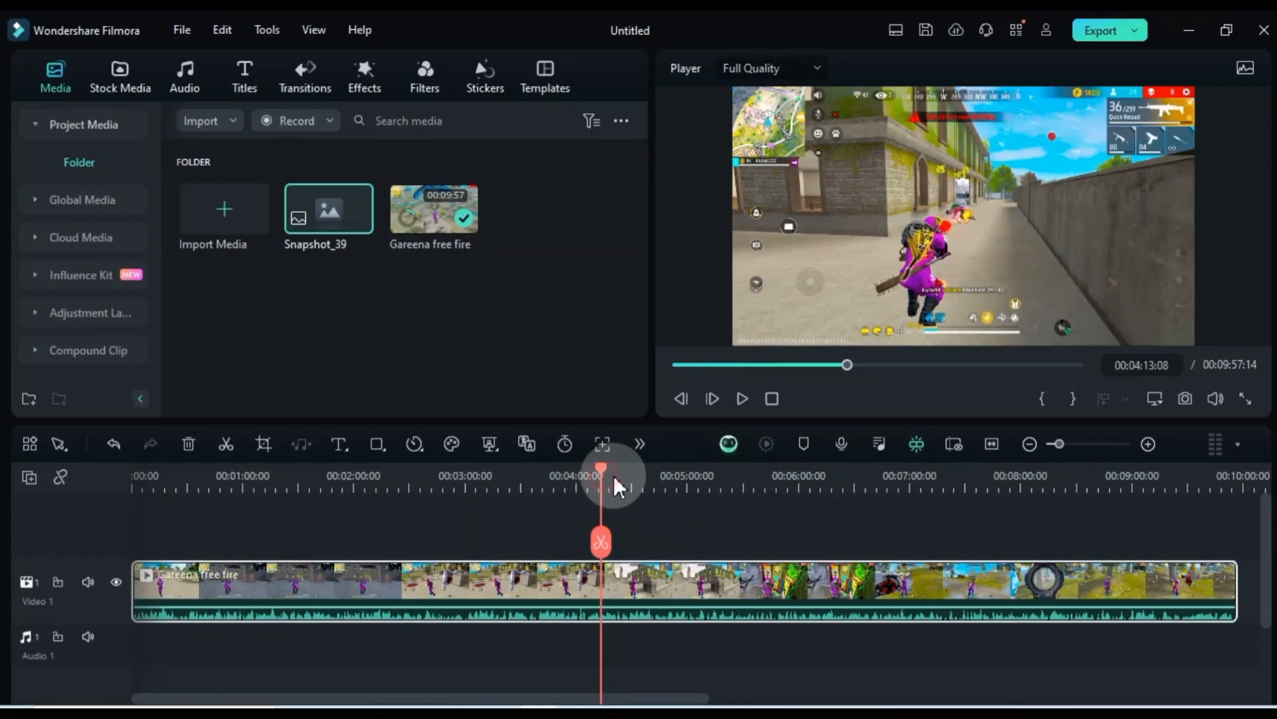
Capture a PNG snapshot of the gameplay video at 00:04:34:21
click(641, 481)
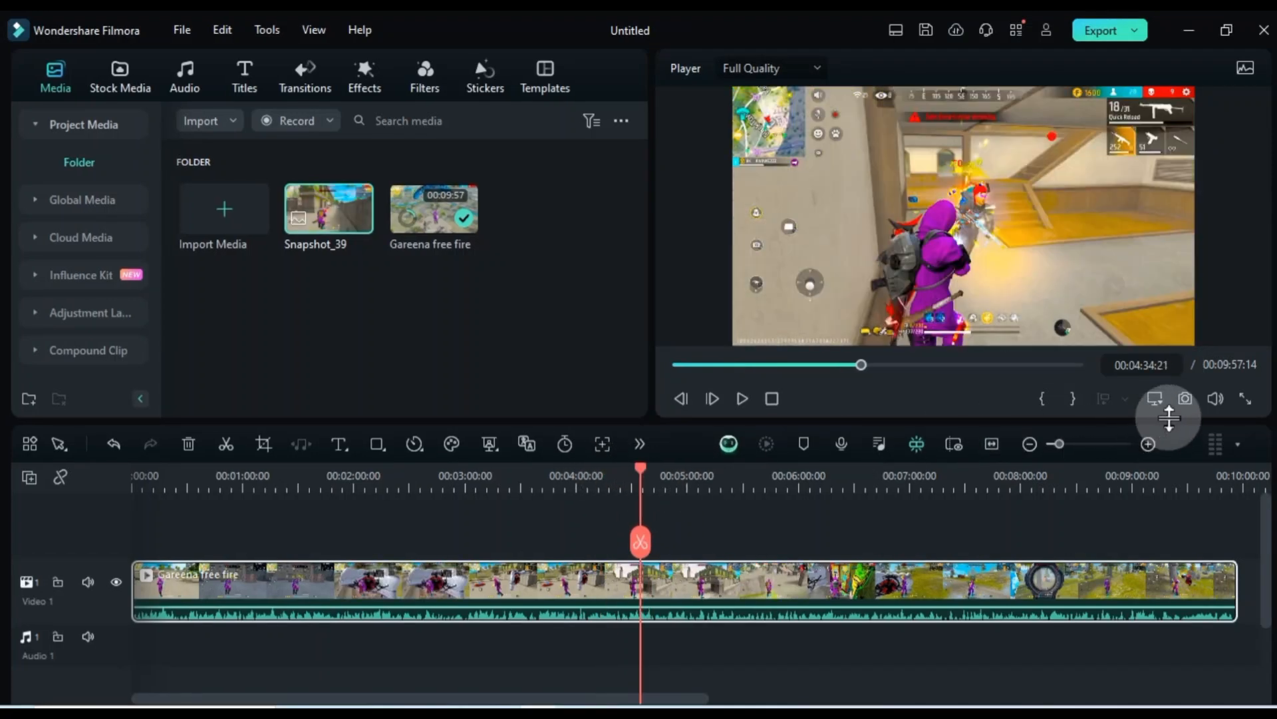
click(1184, 400)
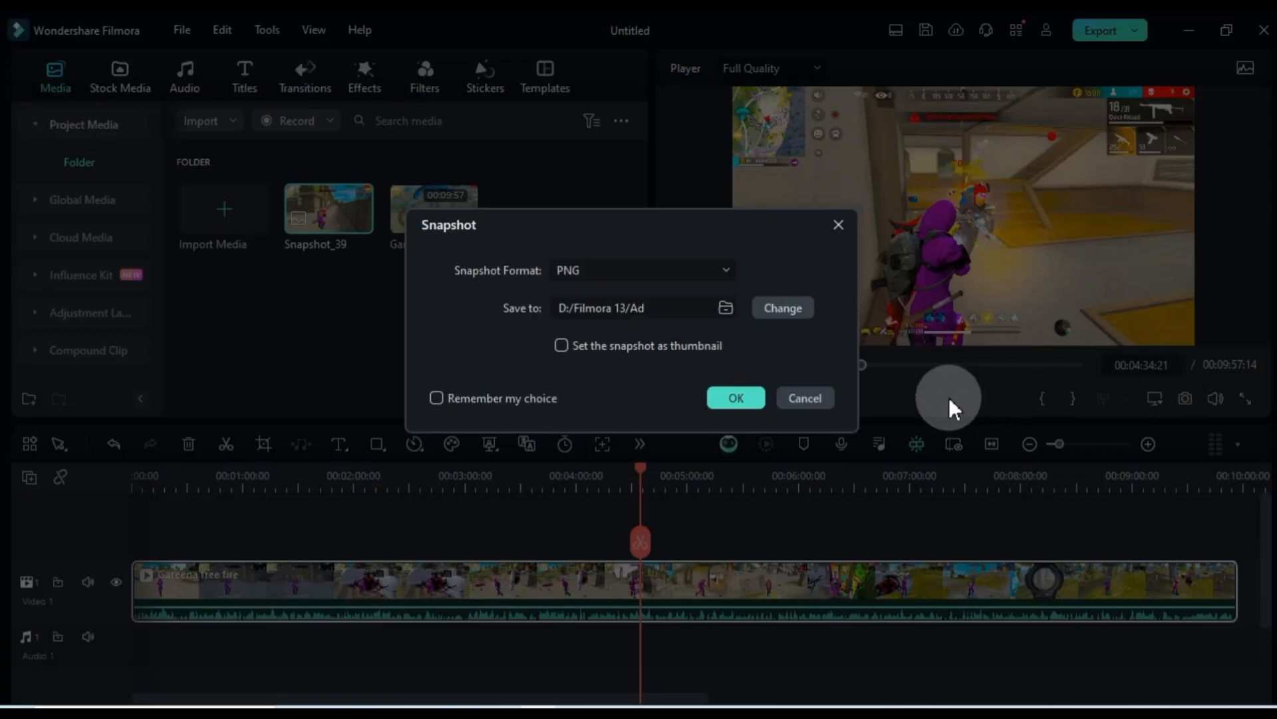
click(745, 398)
Delete the Gareena free fire video from both the timeline and the project media
key(Delete)
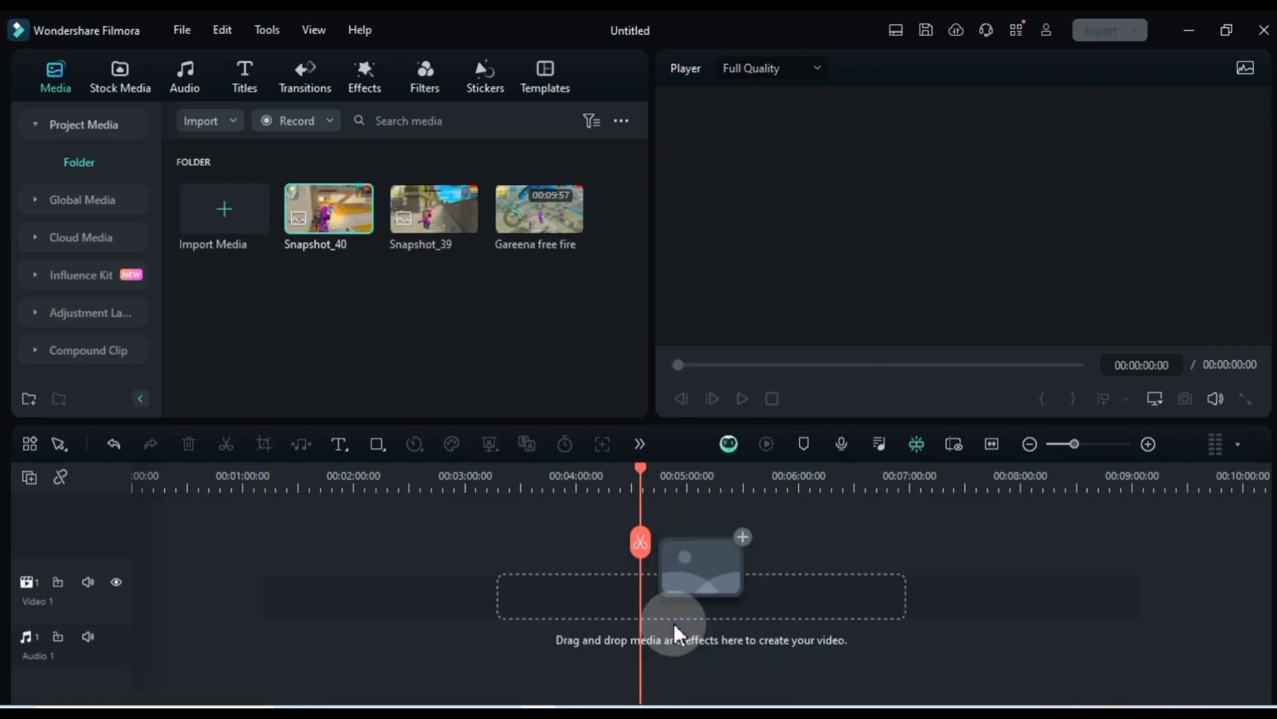
key(Delete)
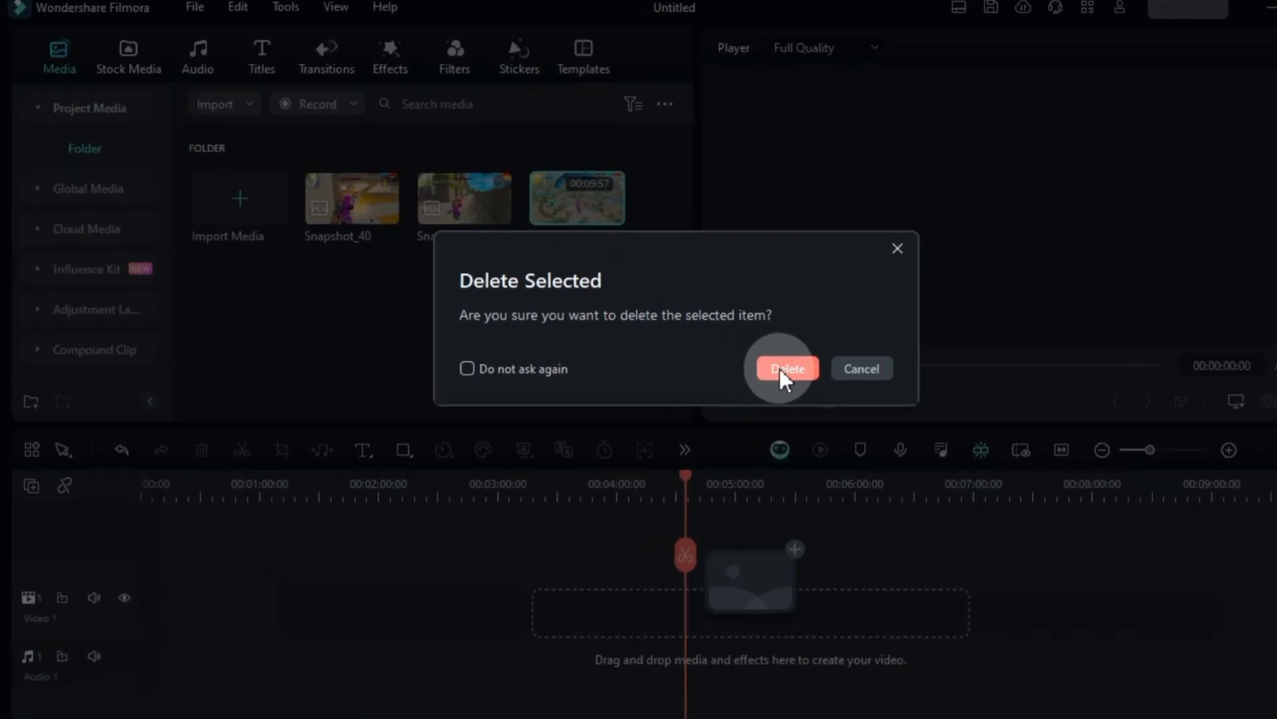
click(711, 354)
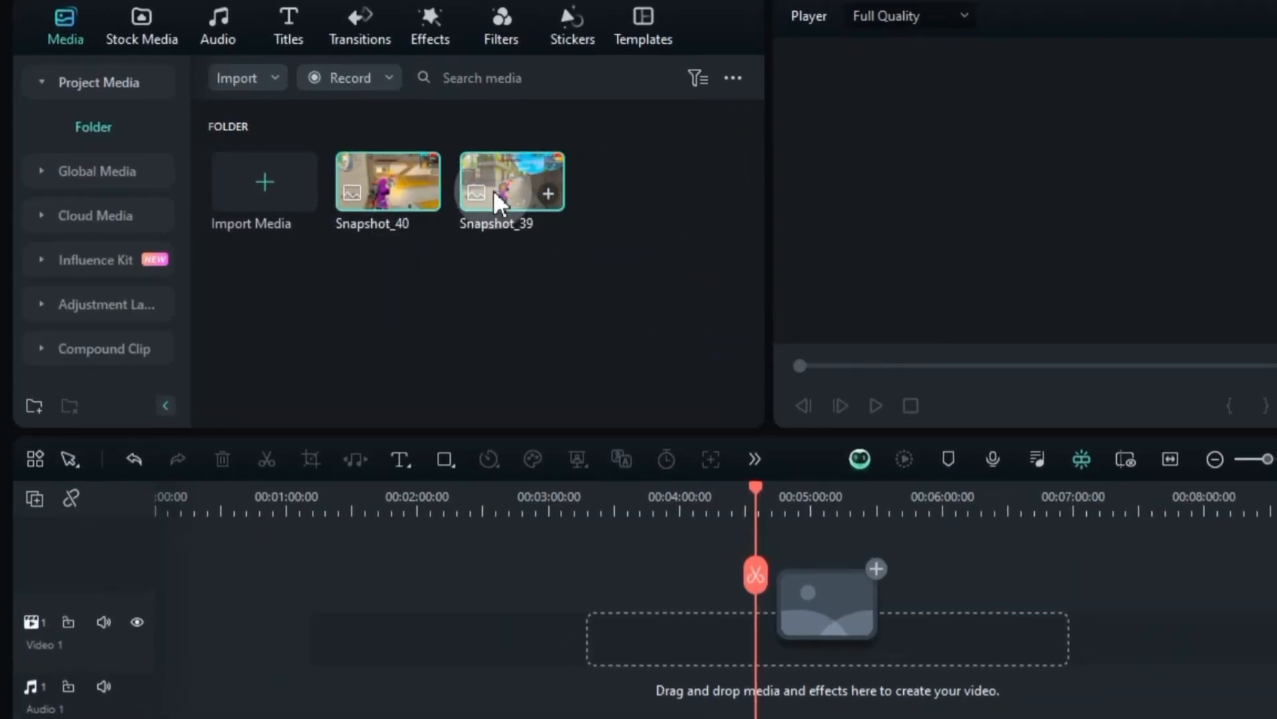
Add both snapshots to the timeline and stack Snapshot_39 on a second video track directly above Snapshot_40
drag(494, 191, 166, 637)
drag(177, 502, 272, 502)
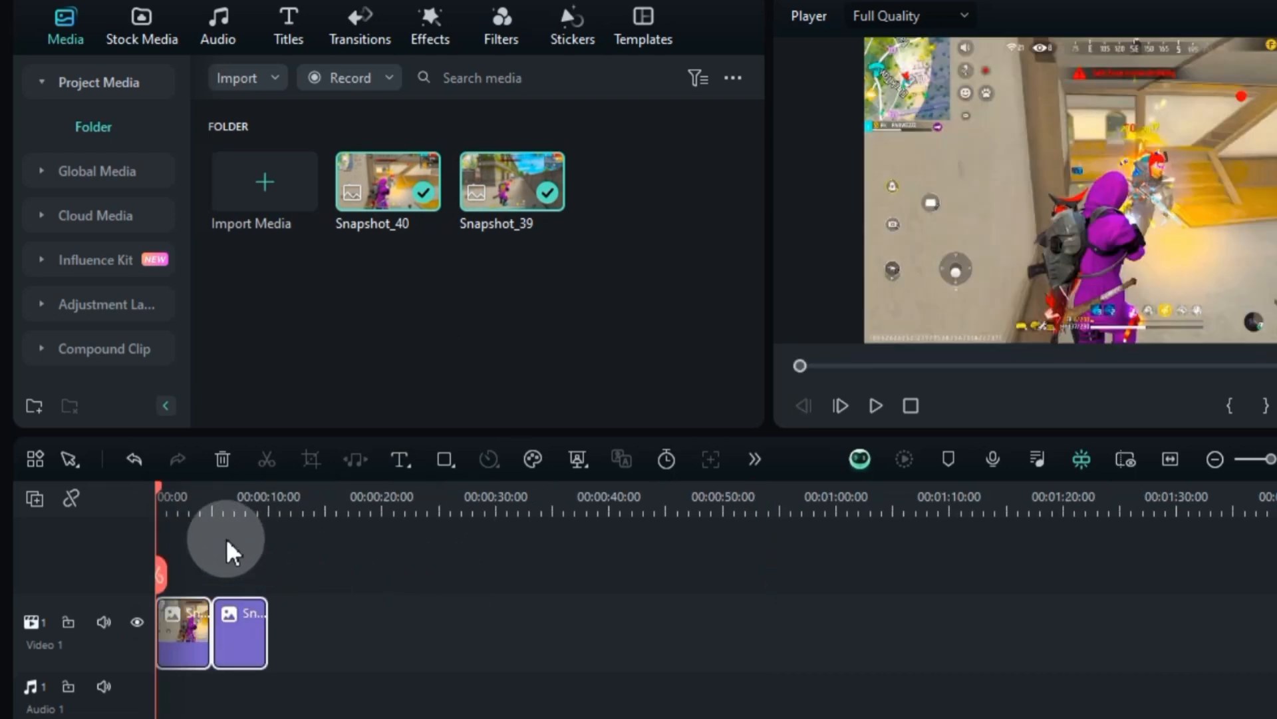
drag(177, 502, 357, 507)
drag(382, 638, 236, 572)
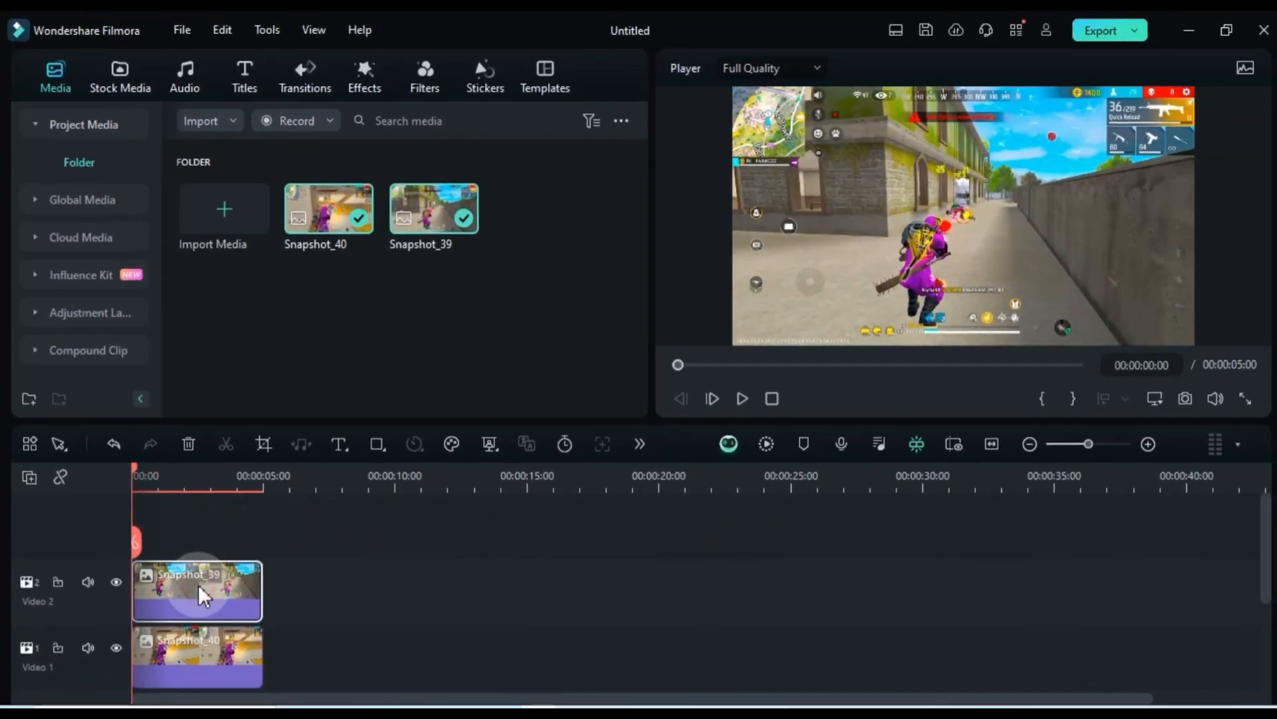
Scale Snapshot_39 to 137% and position it at X 692, Y 192 px
double_click(209, 593)
drag(295, 200, 293, 208)
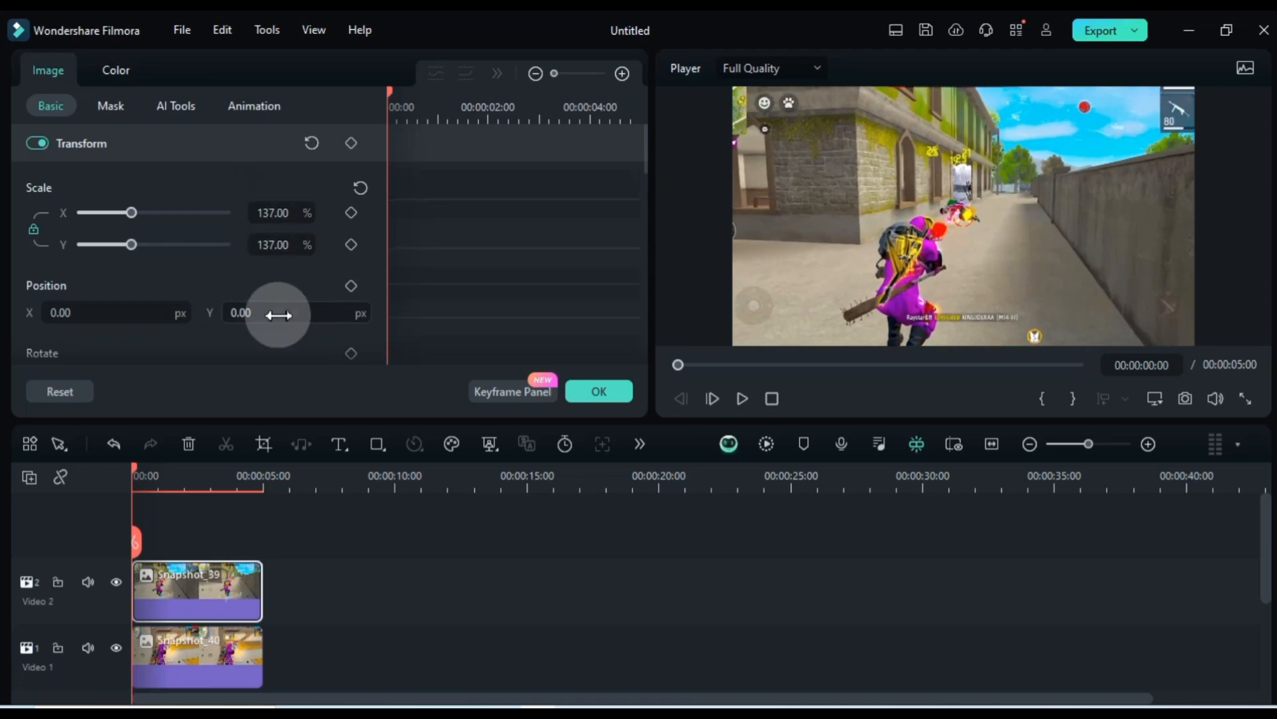
drag(277, 313, 276, 313)
drag(157, 308, 158, 304)
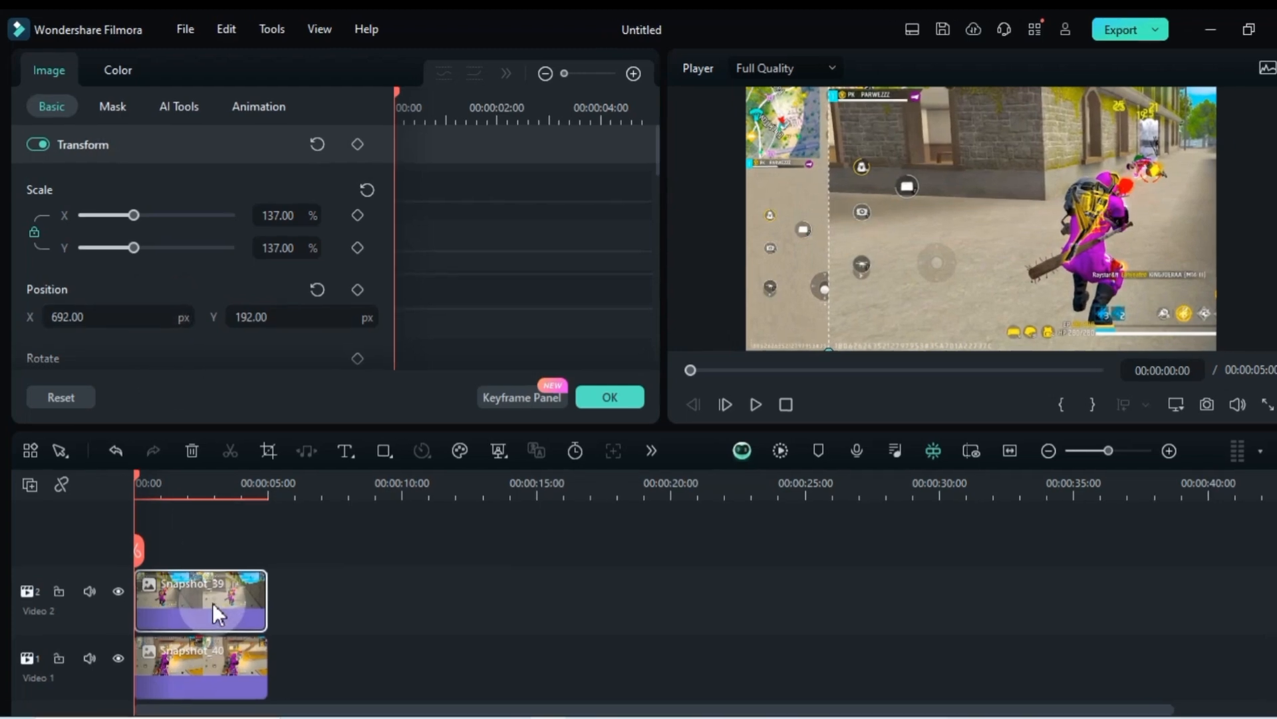
Apply a Linear mask to Snapshot_39, rotated 5.76° and positioned at X -407 px
click(110, 105)
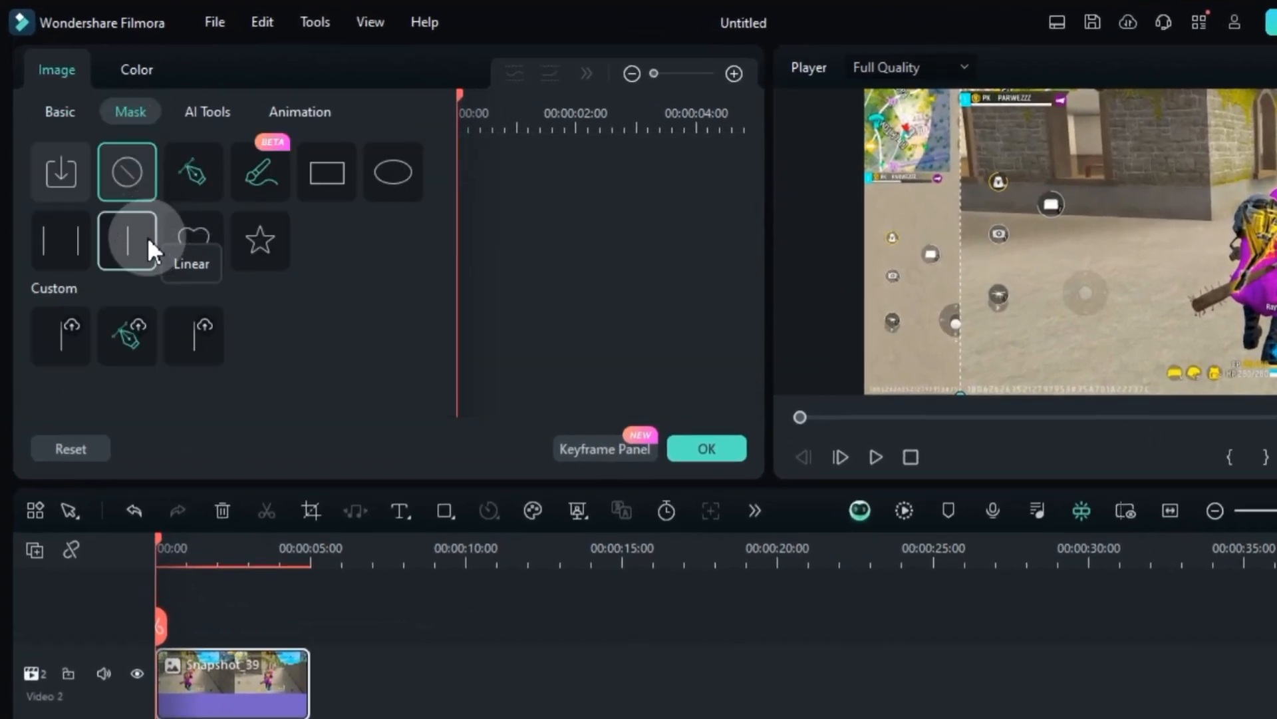
click(127, 239)
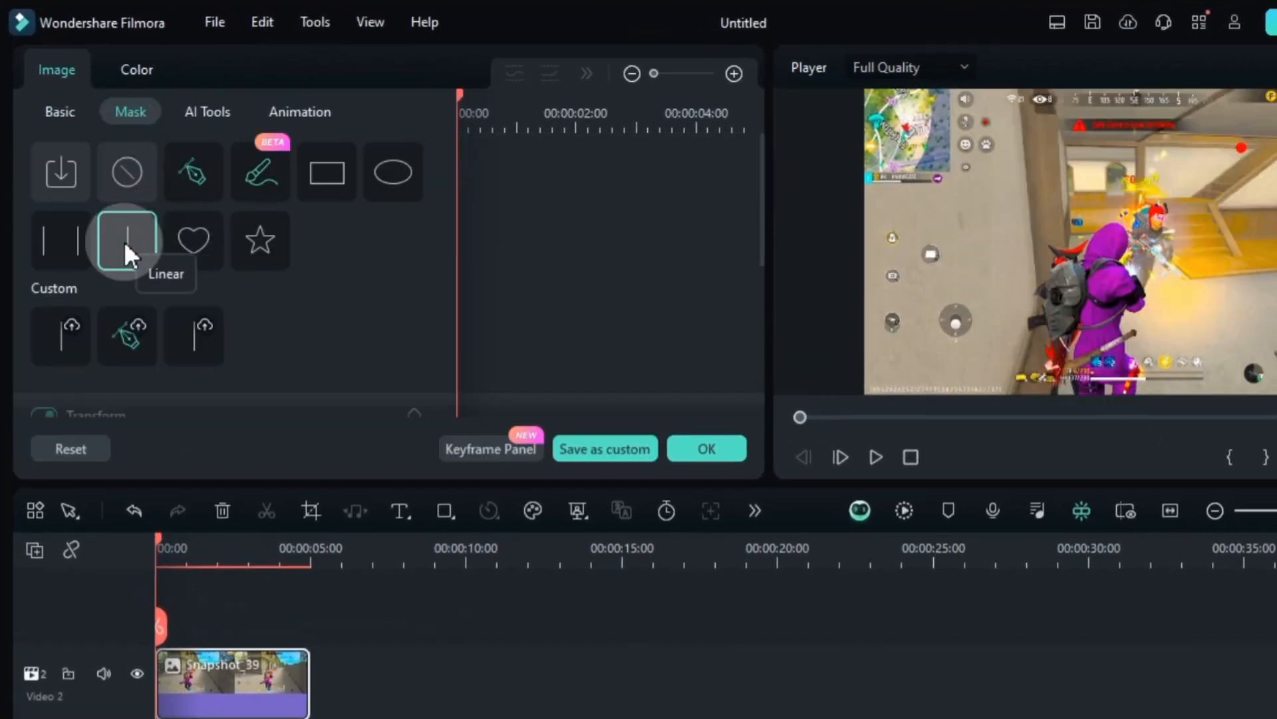
scroll(356, 303, down, 5)
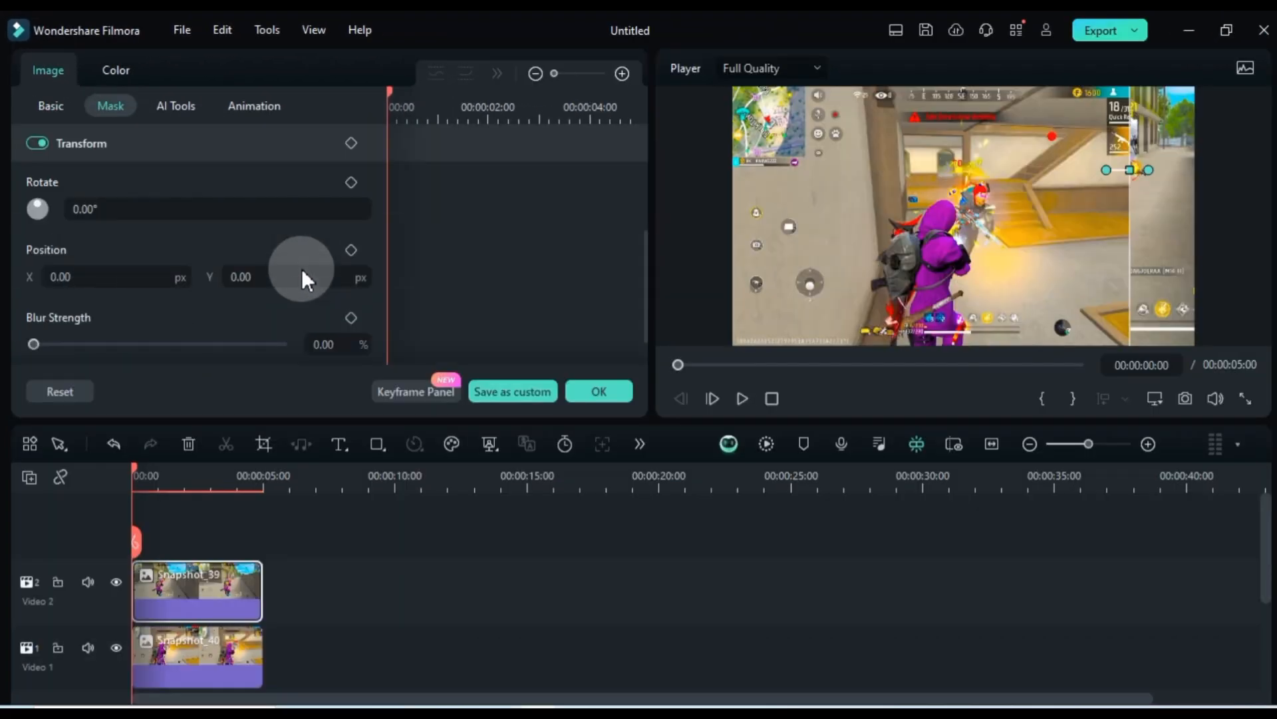
drag(142, 273, 143, 273)
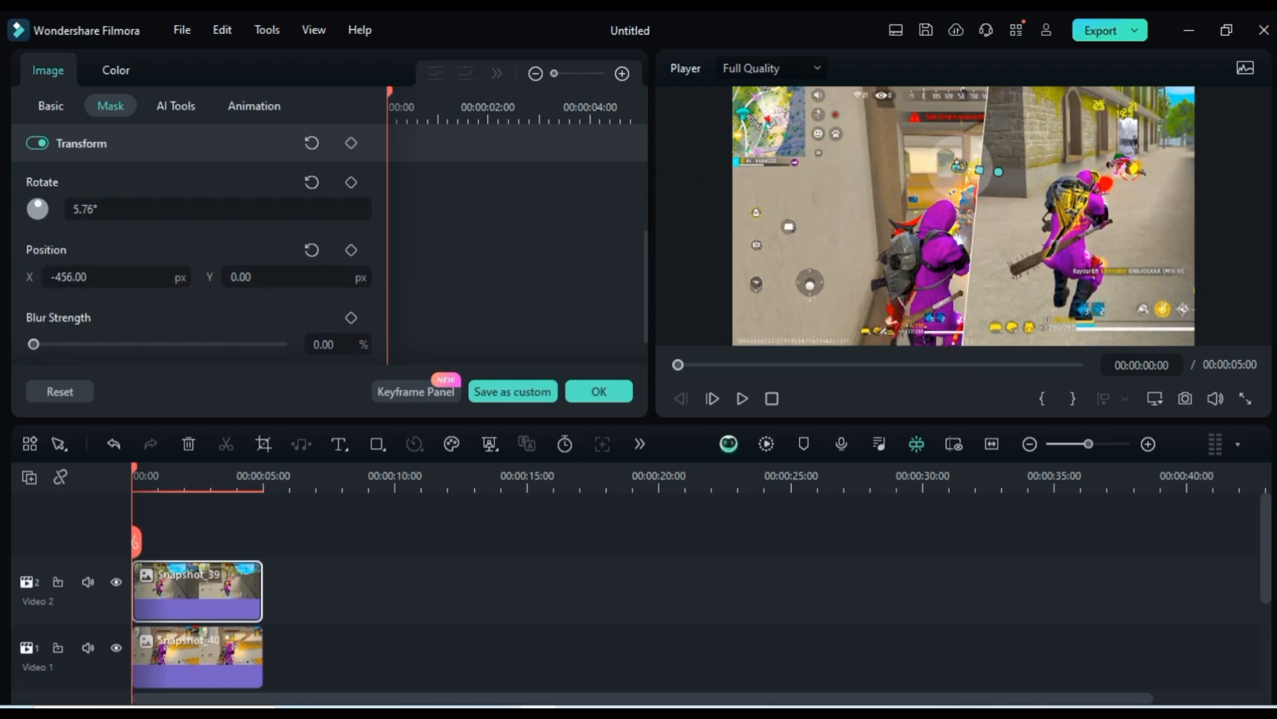
drag(115, 272, 115, 272)
Set Snapshot_39's horizontal image position to 622 px
click(235, 578)
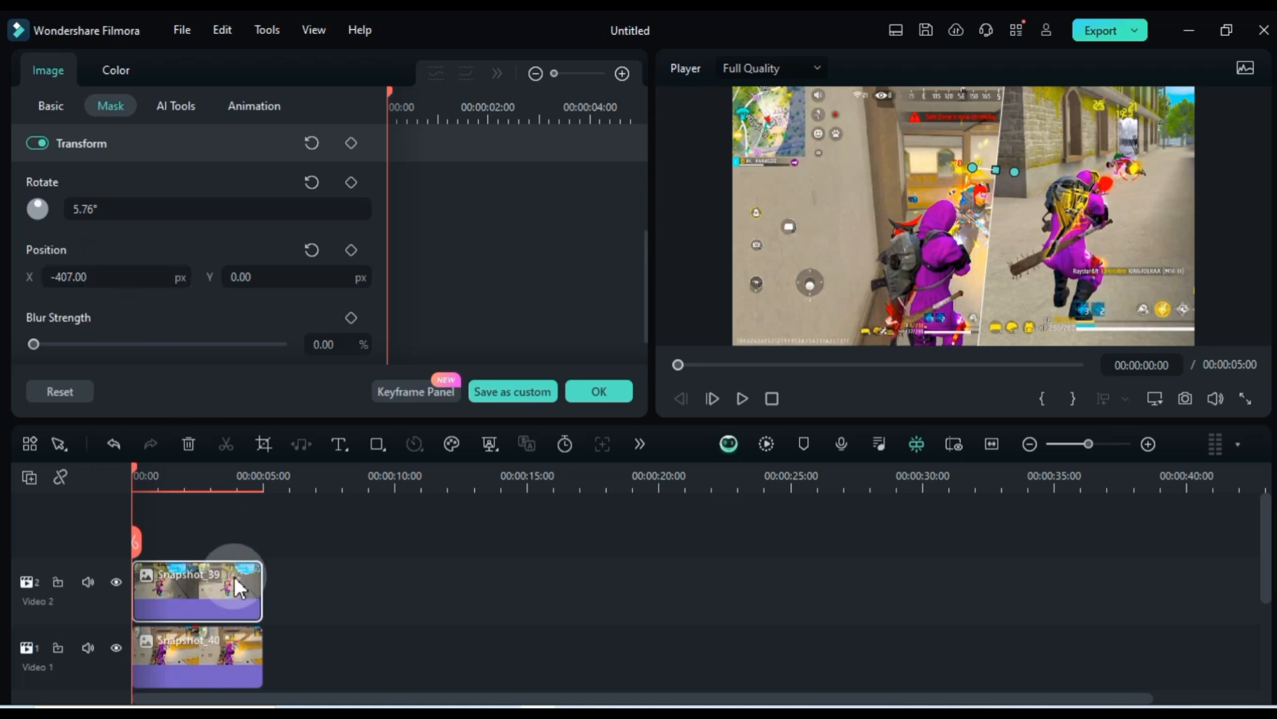
click(50, 105)
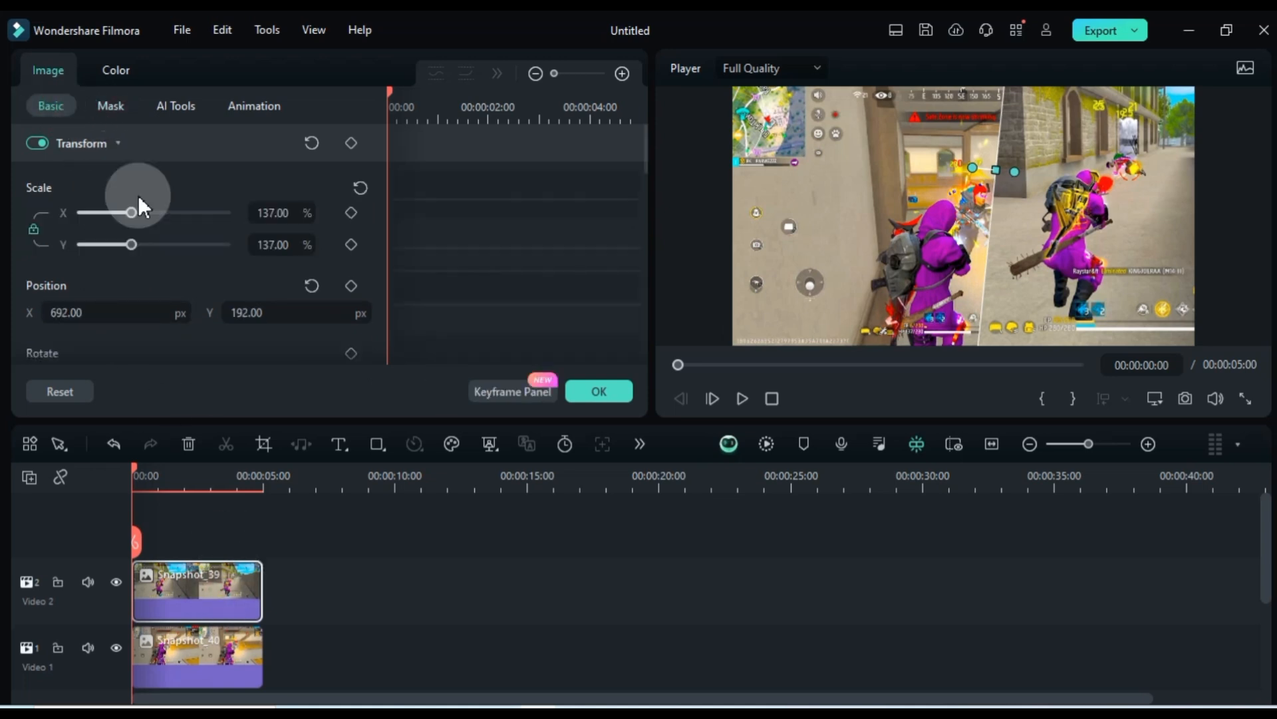
drag(170, 318, 166, 313)
Scale Snapshot_40 to 134% and reposition it so its character fills the left half of the frame
click(185, 660)
drag(273, 244, 277, 214)
drag(310, 330, 315, 311)
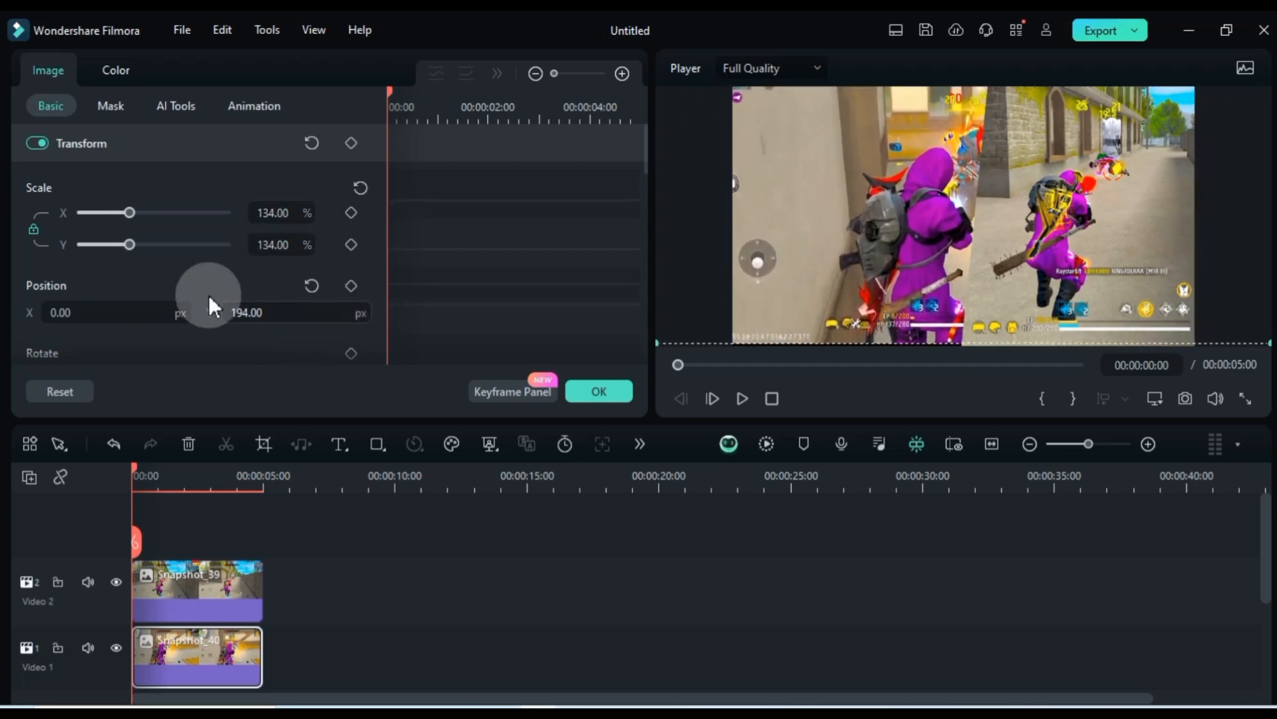
drag(135, 311, 151, 312)
drag(291, 312, 288, 306)
click(236, 510)
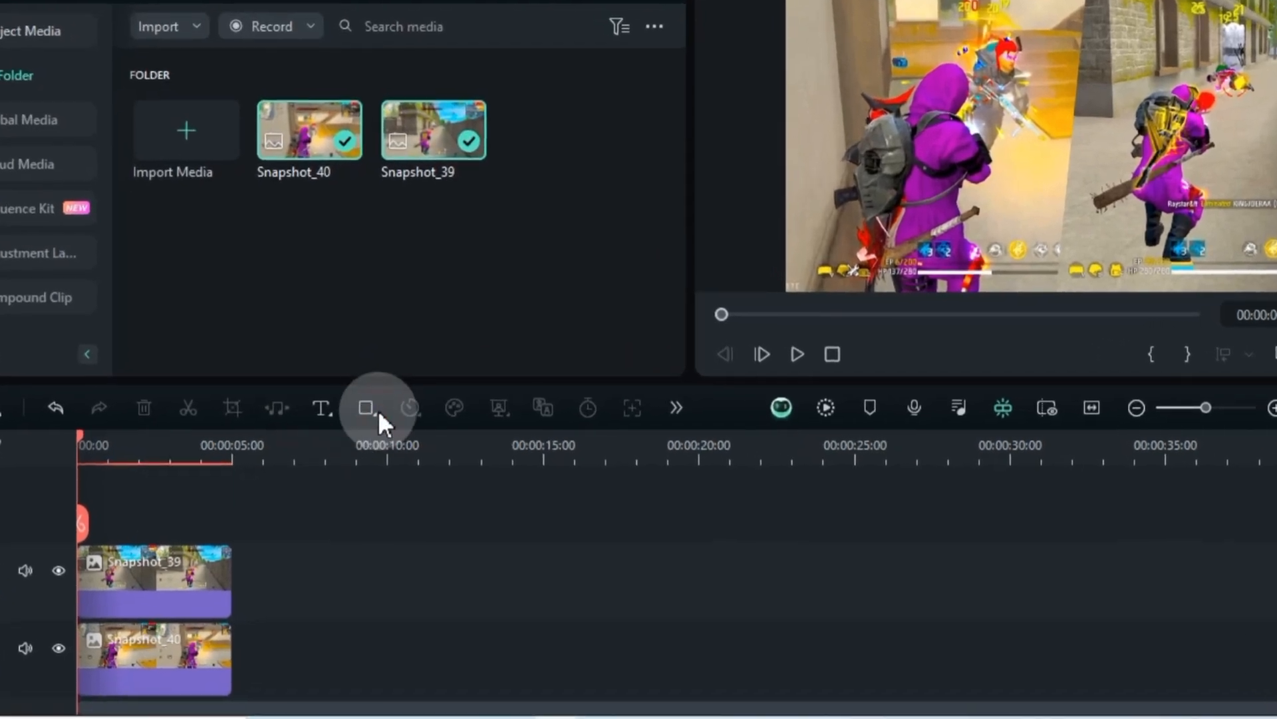
Draw a thin vertical rectangle along the split between the images, scaled about 1.2% by 83%
click(370, 410)
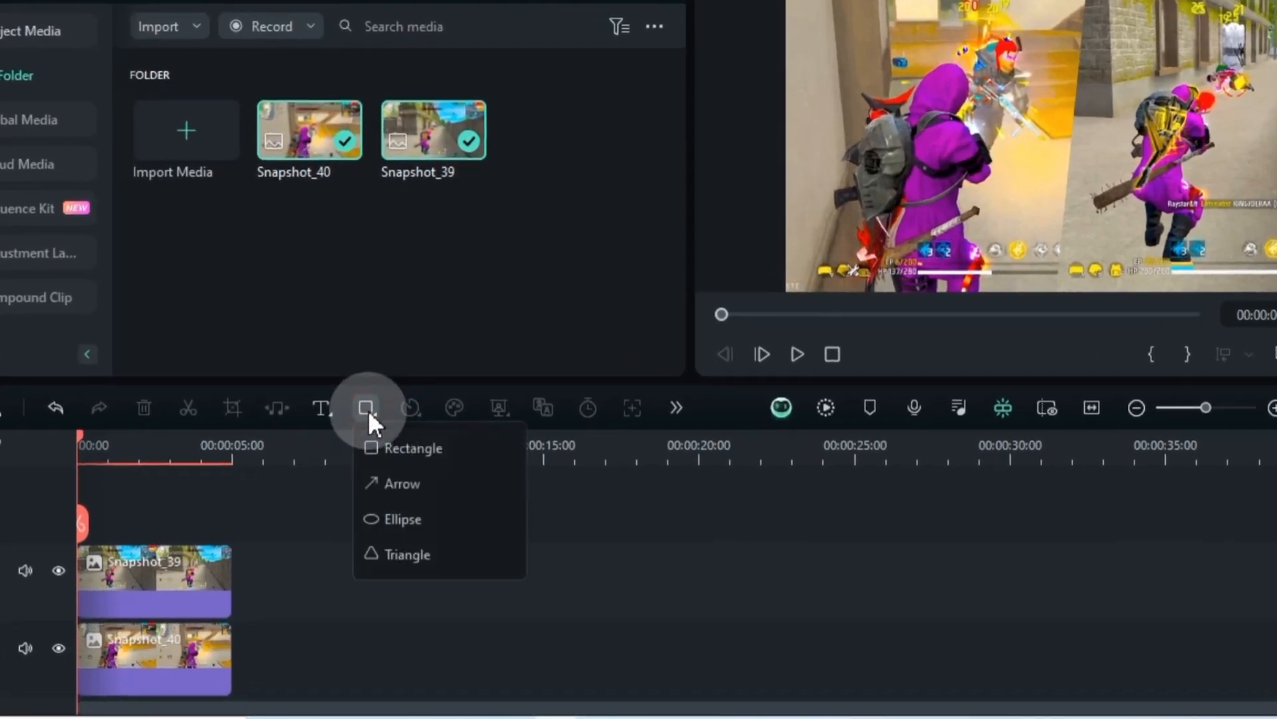
click(402, 452)
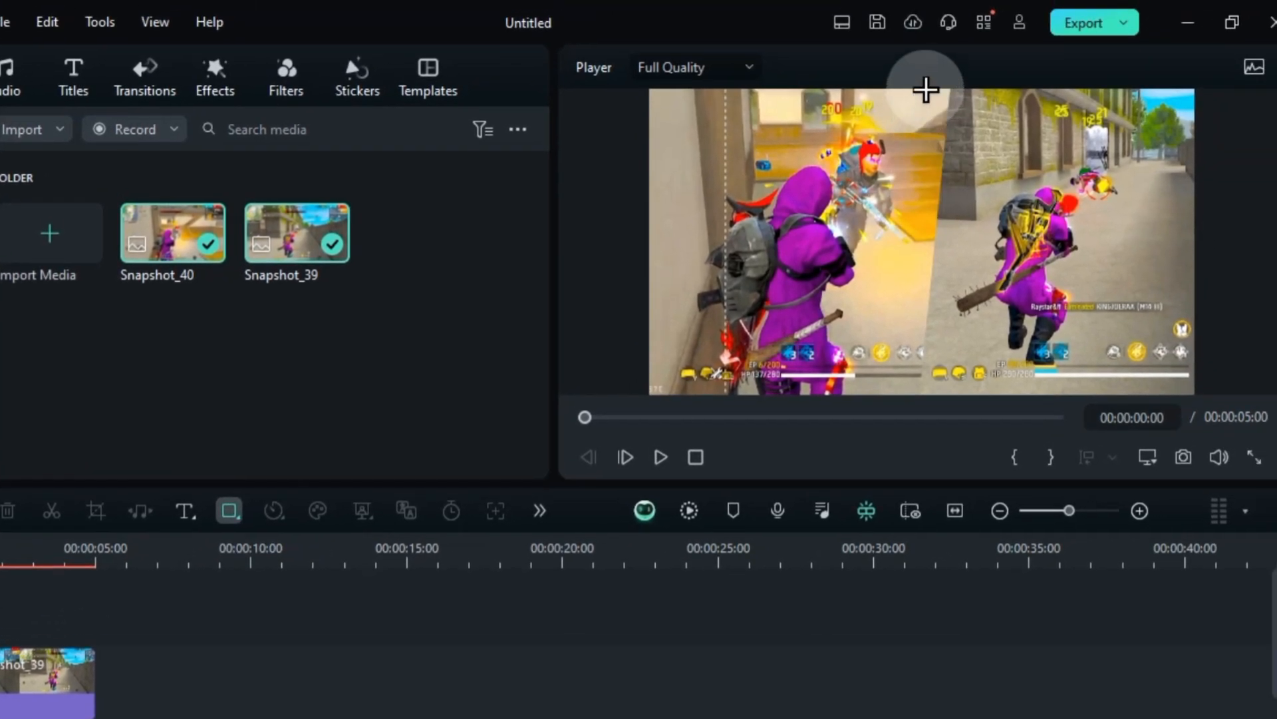
mouse_move(926, 89)
mouse_down()
mouse_move(941, 162)
mouse_move(930, 342)
mouse_up()
drag(930, 155, 932, 170)
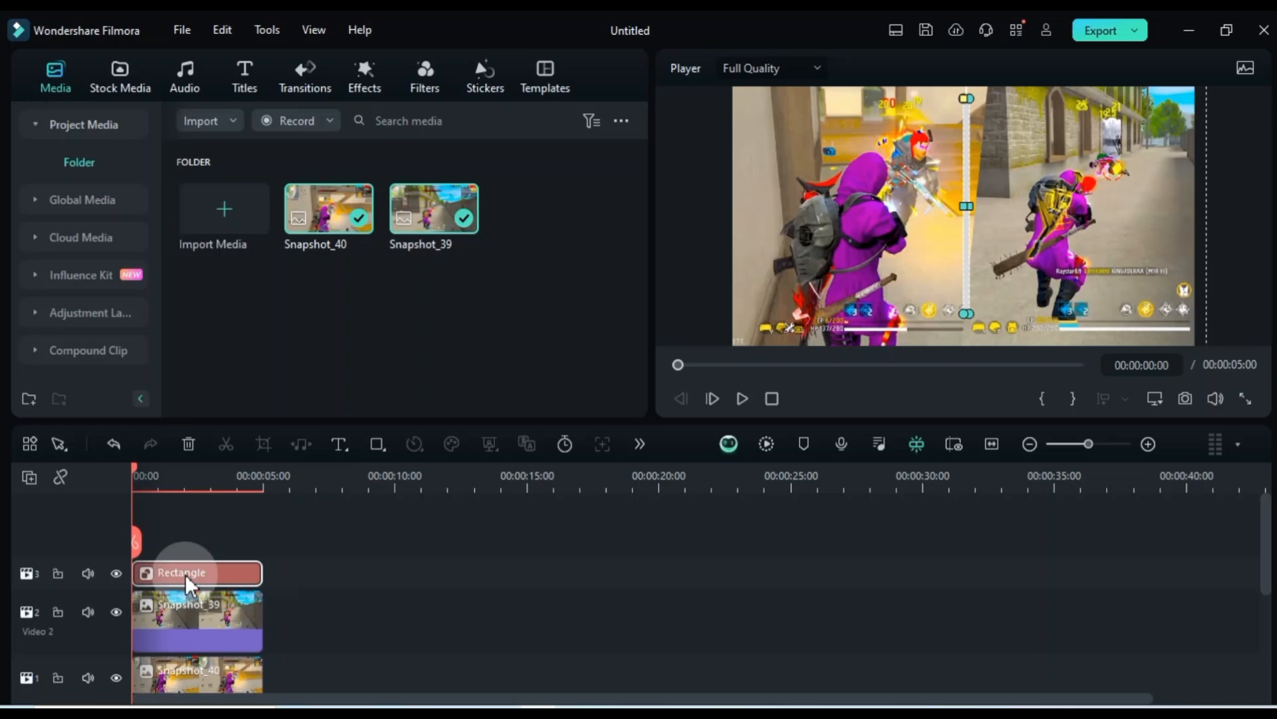
Tilt the thin dividing rectangle to a 5° rotation
double_click(185, 574)
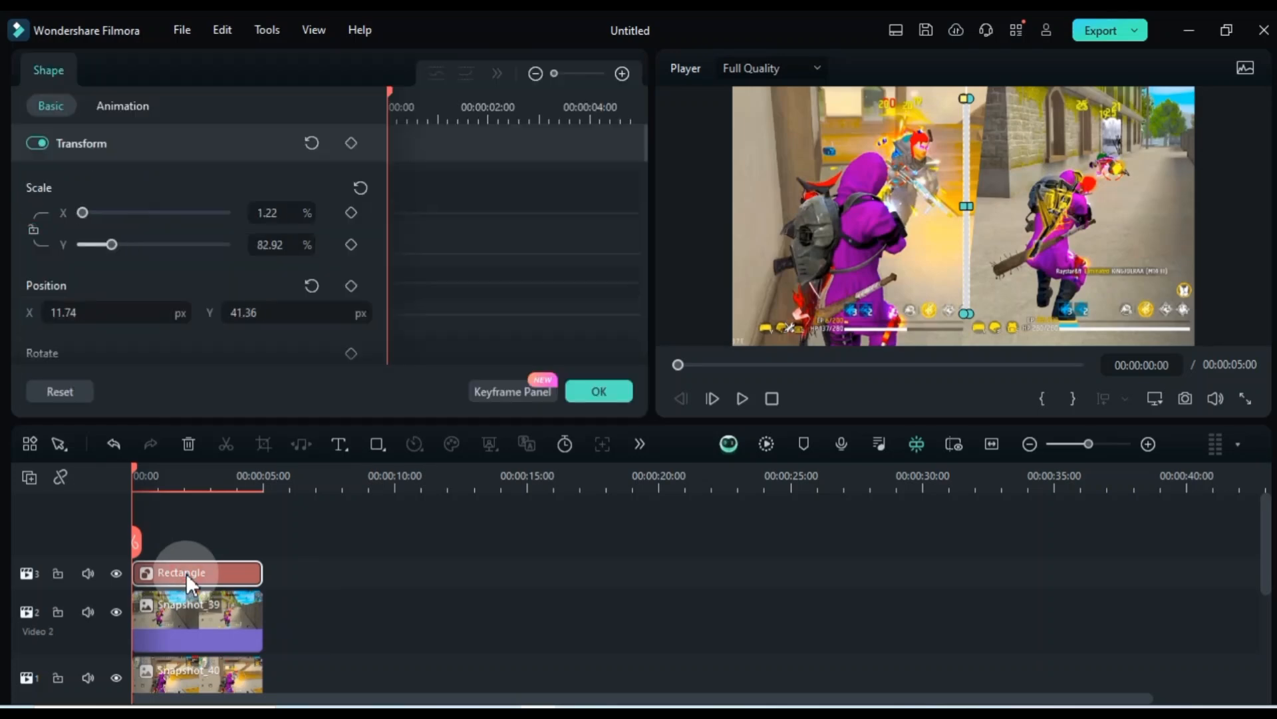
scroll(228, 242, down, 2)
click(188, 323)
text(10)
key(Return)
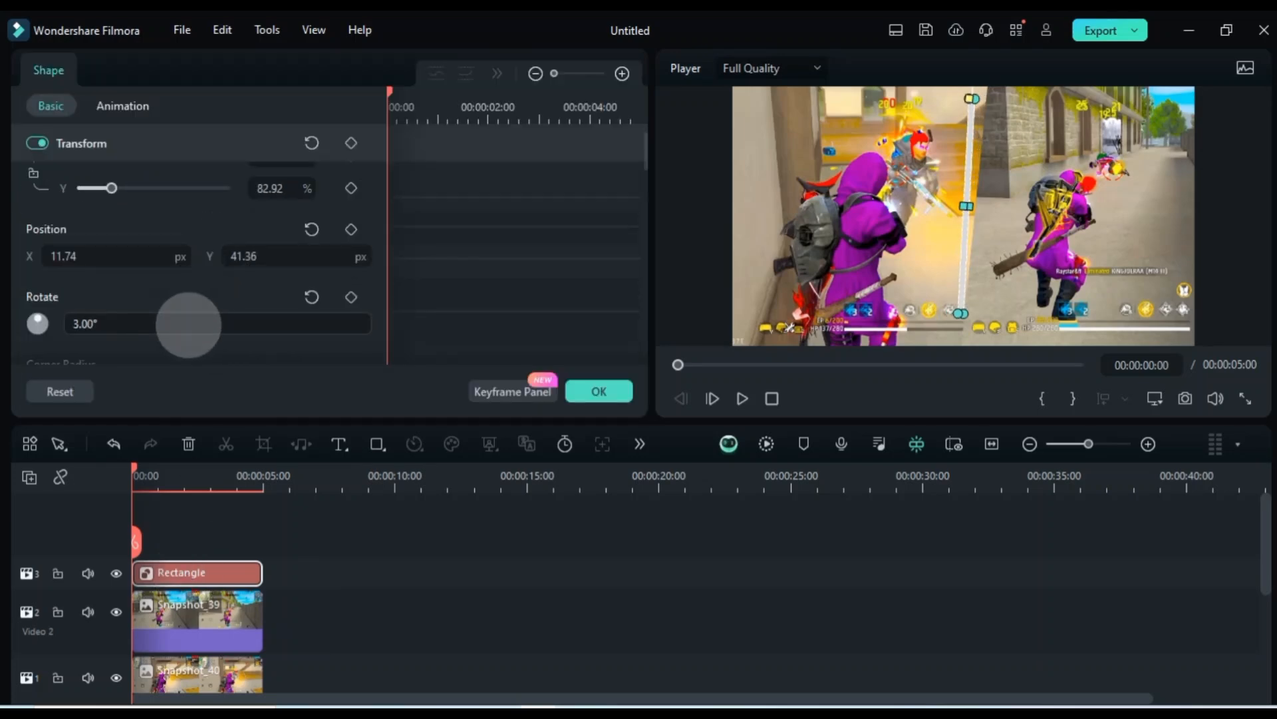
Stretch the divider to 112.18% vertical scale and position it at X 24.84, Y -57.66 px
mouse_move(954, 314)
mouse_down()
mouse_move(958, 336)
mouse_move(953, 325)
mouse_up()
drag(86, 260, 107, 257)
drag(274, 260, 312, 258)
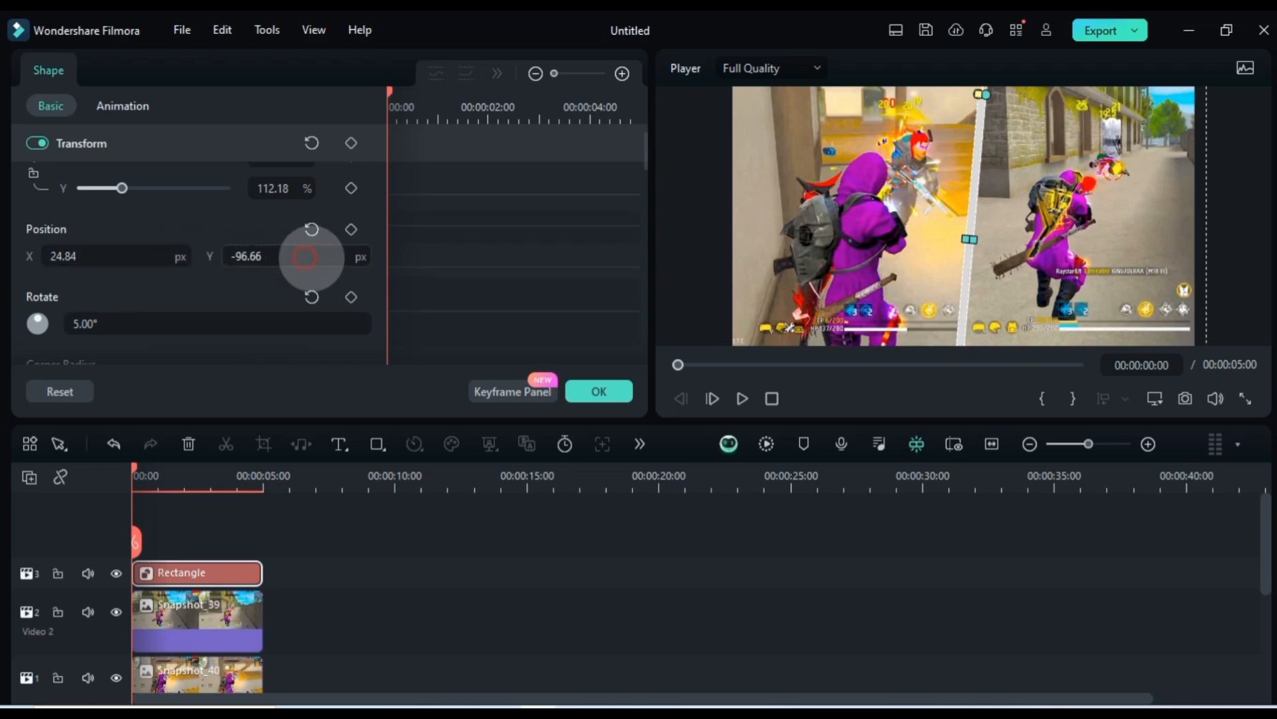
Thin the divider to 0.65% horizontal scale and align it with the split using Y -44.66 px and 9° rotation
scroll(226, 220, up, 1)
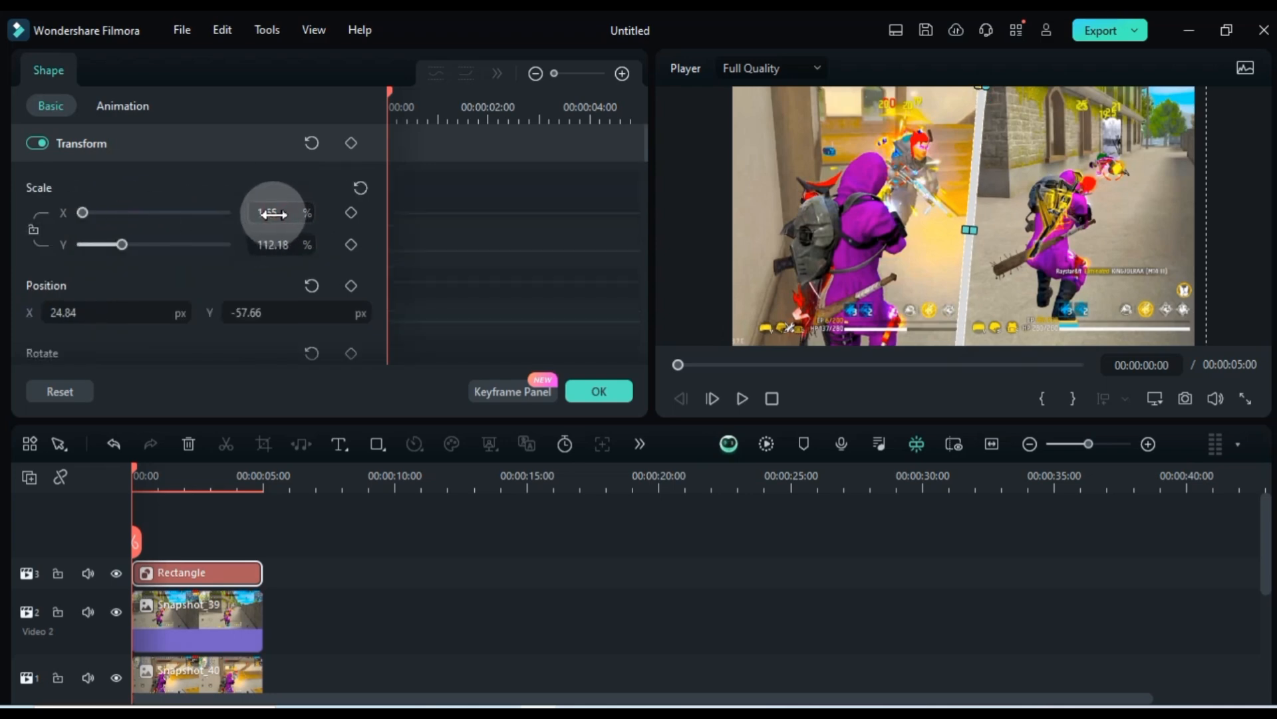
drag(272, 214, 279, 213)
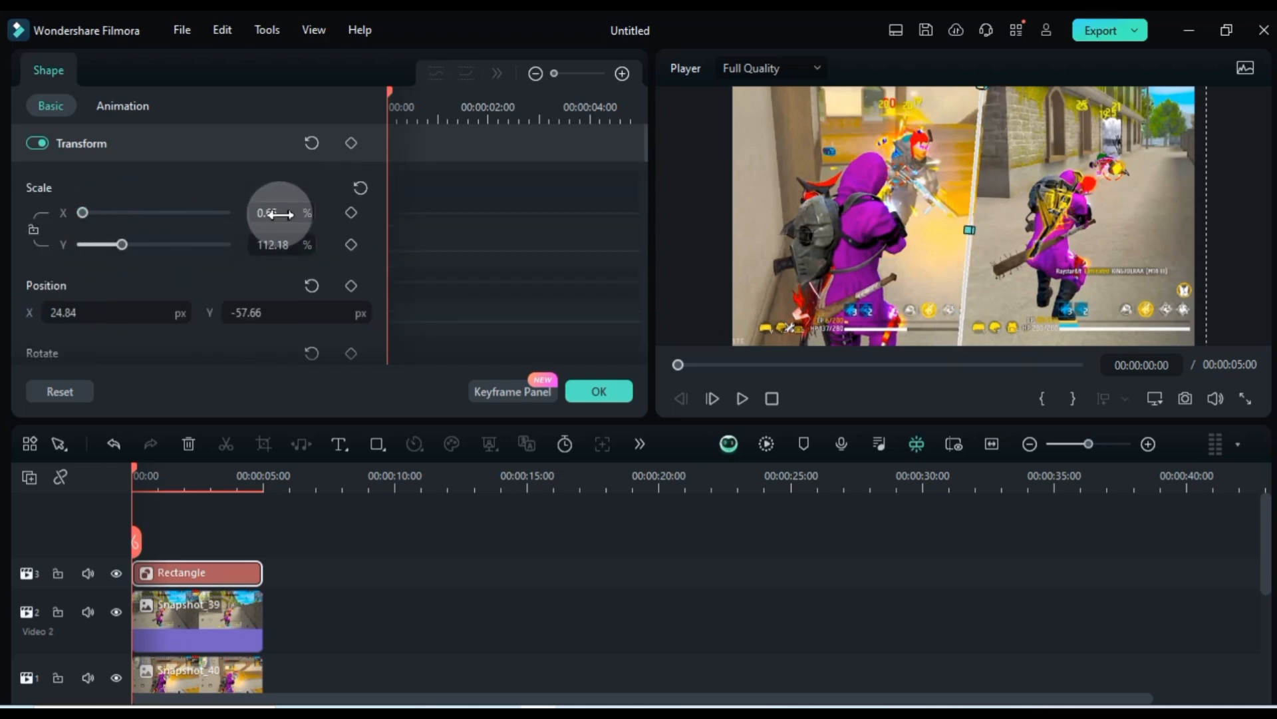
drag(299, 307, 302, 307)
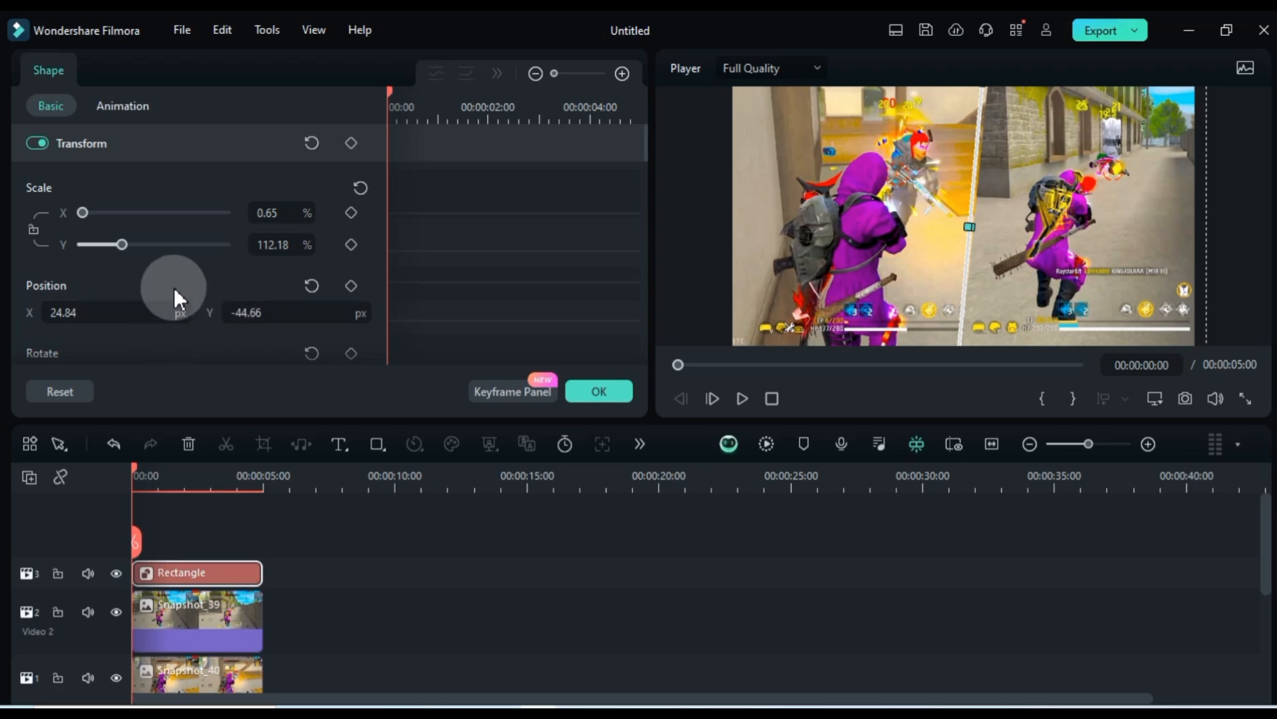
scroll(174, 286, down, 2)
drag(185, 266, 178, 266)
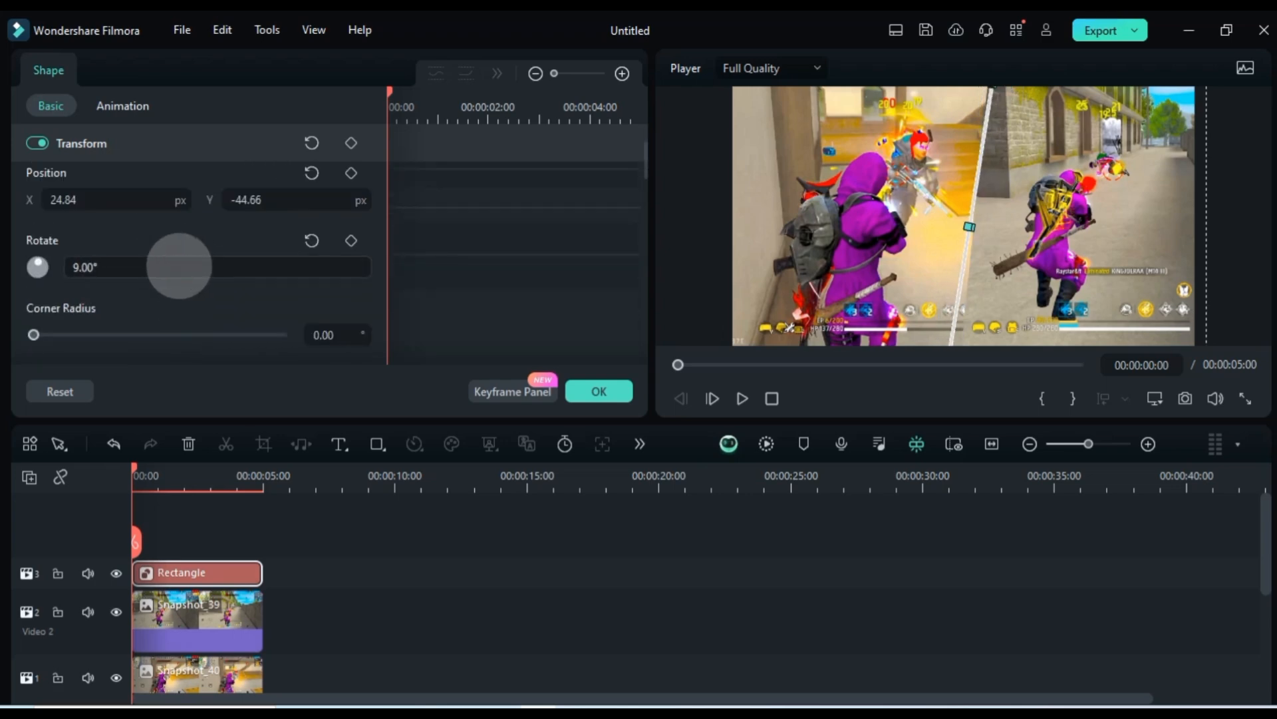
click(224, 525)
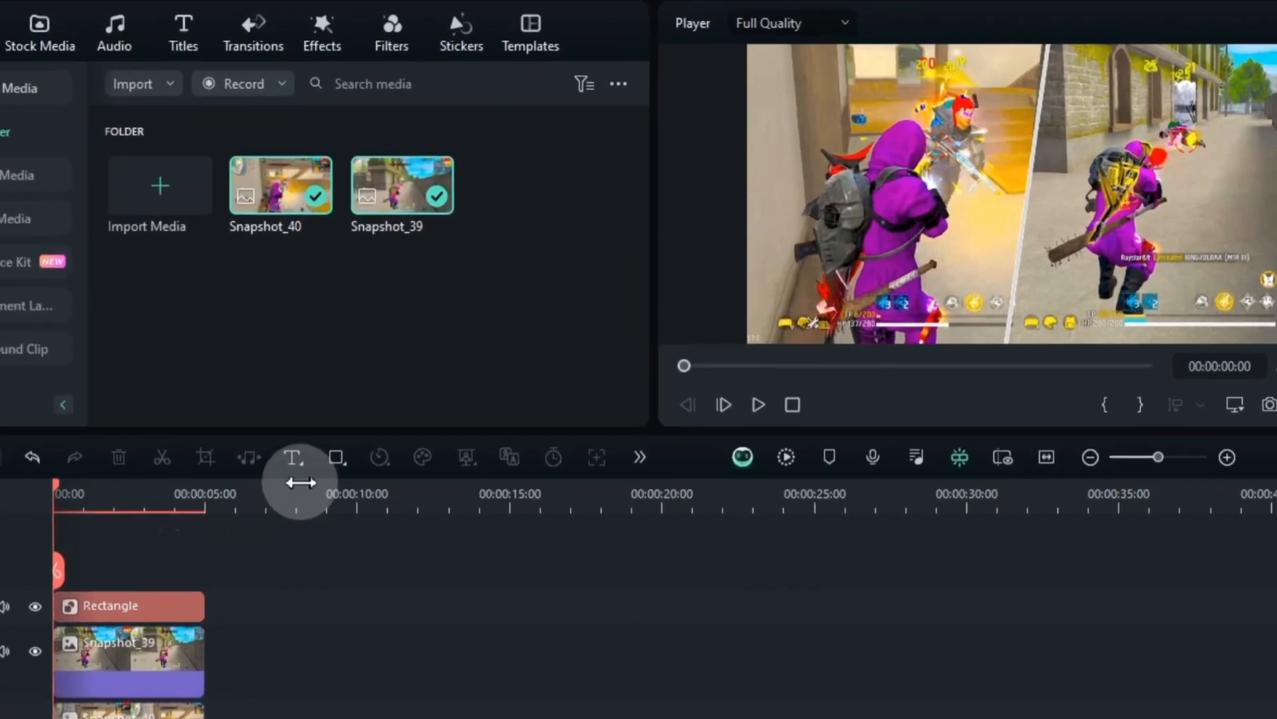
Draw a wide horizontal rectangle across the top of the left image
click(377, 444)
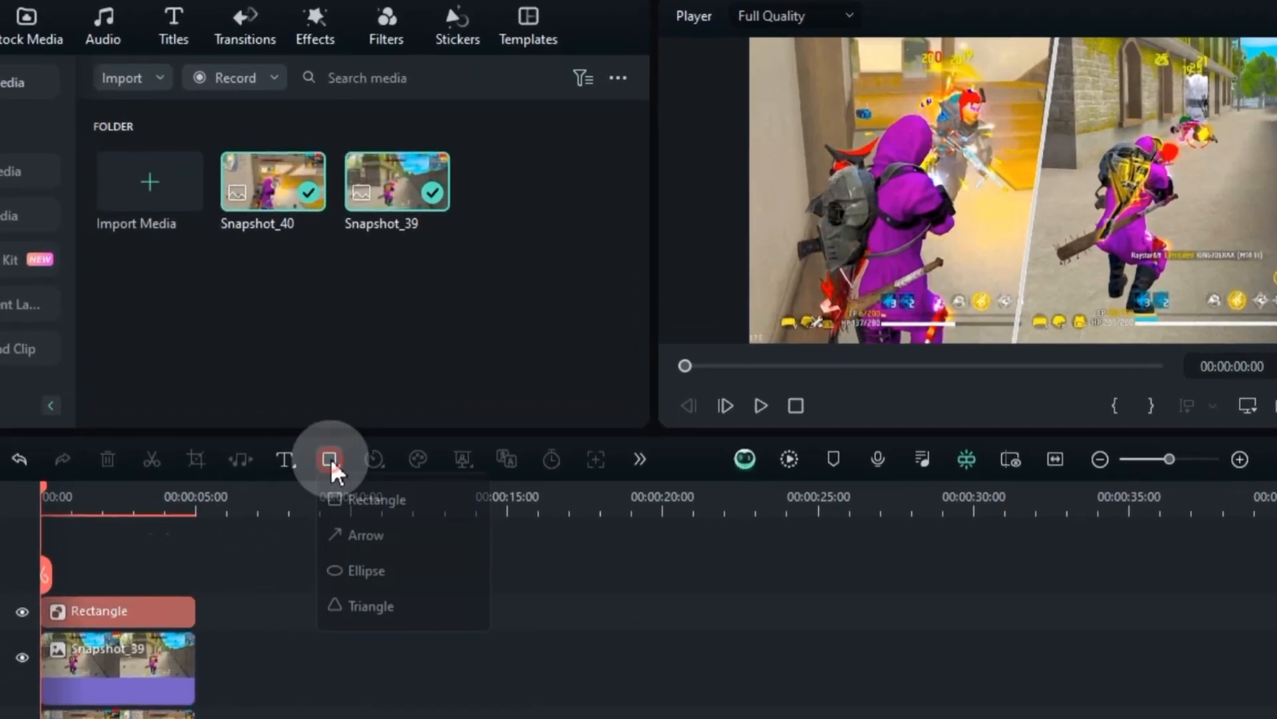
click(353, 503)
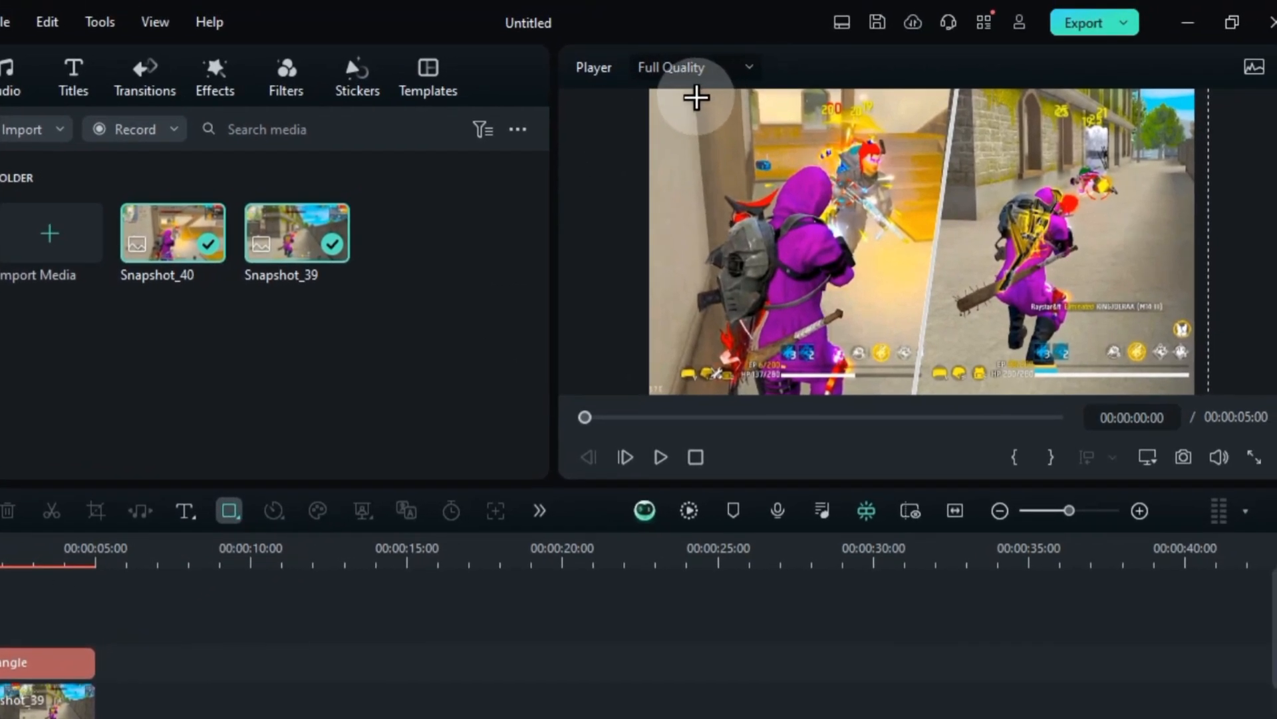
drag(695, 98, 887, 123)
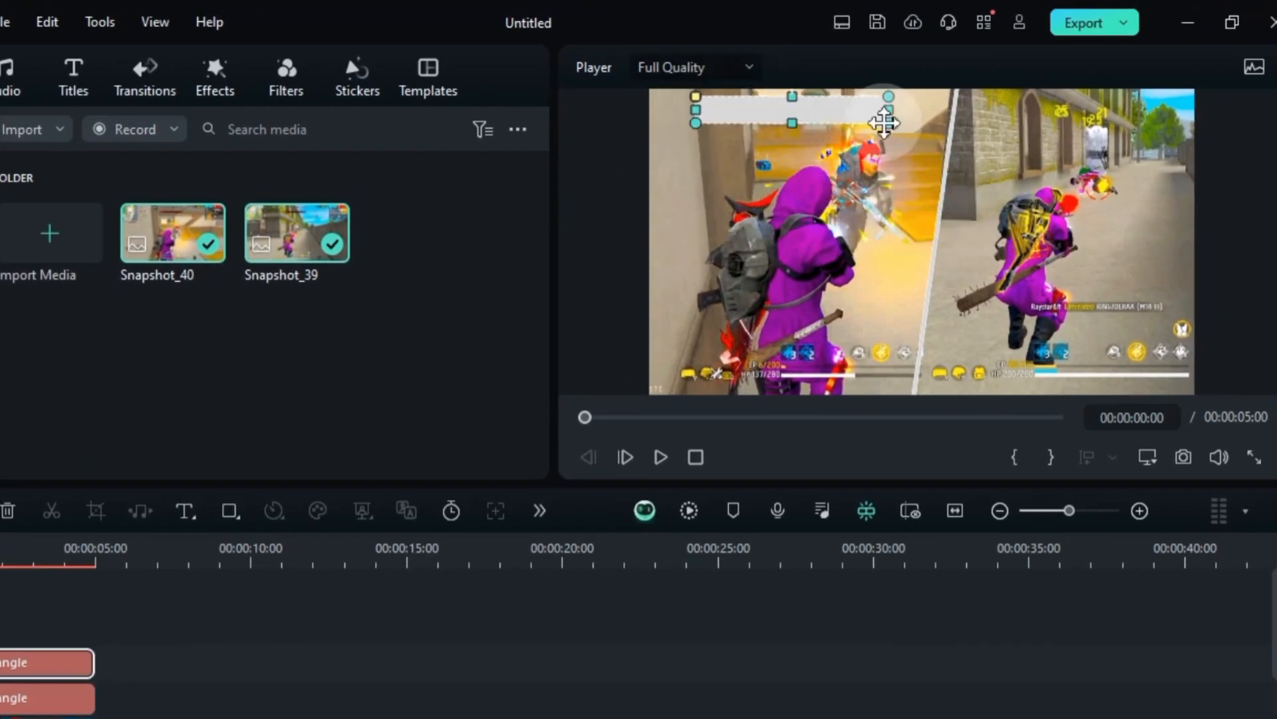
Change the horizontal rectangle's fill colour to black
double_click(868, 113)
scroll(27, 251, down, 5)
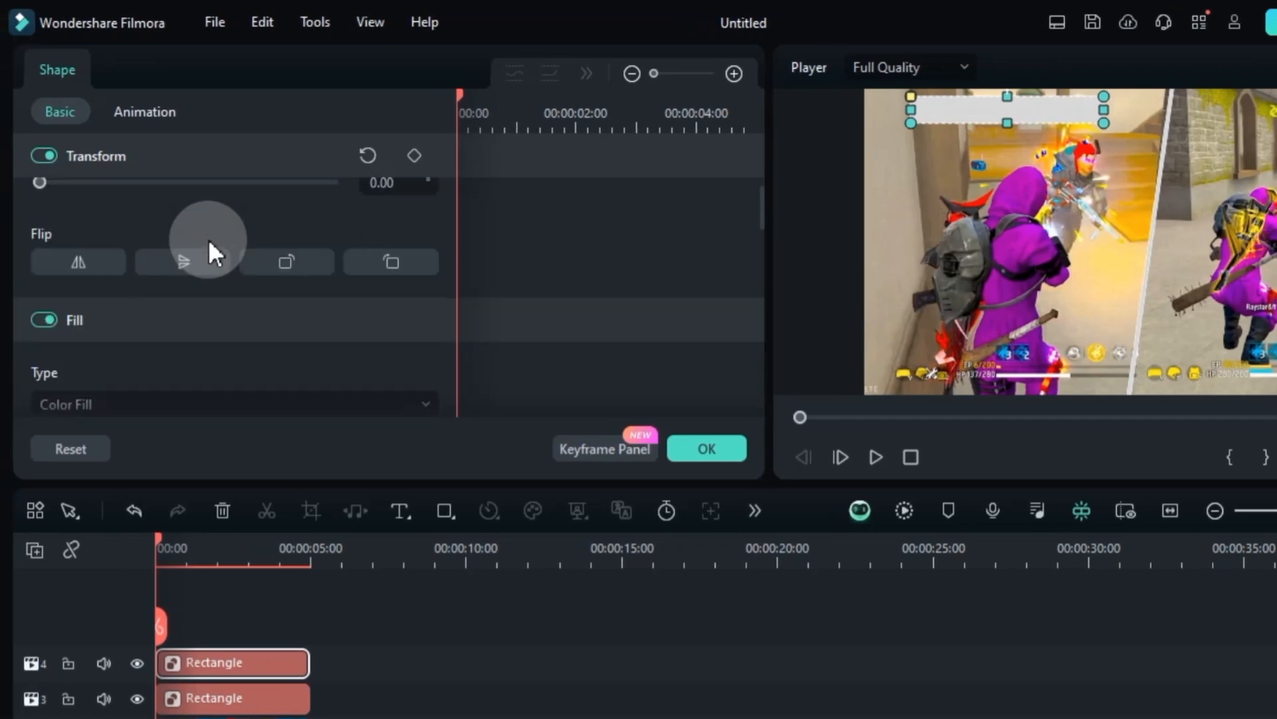
click(52, 283)
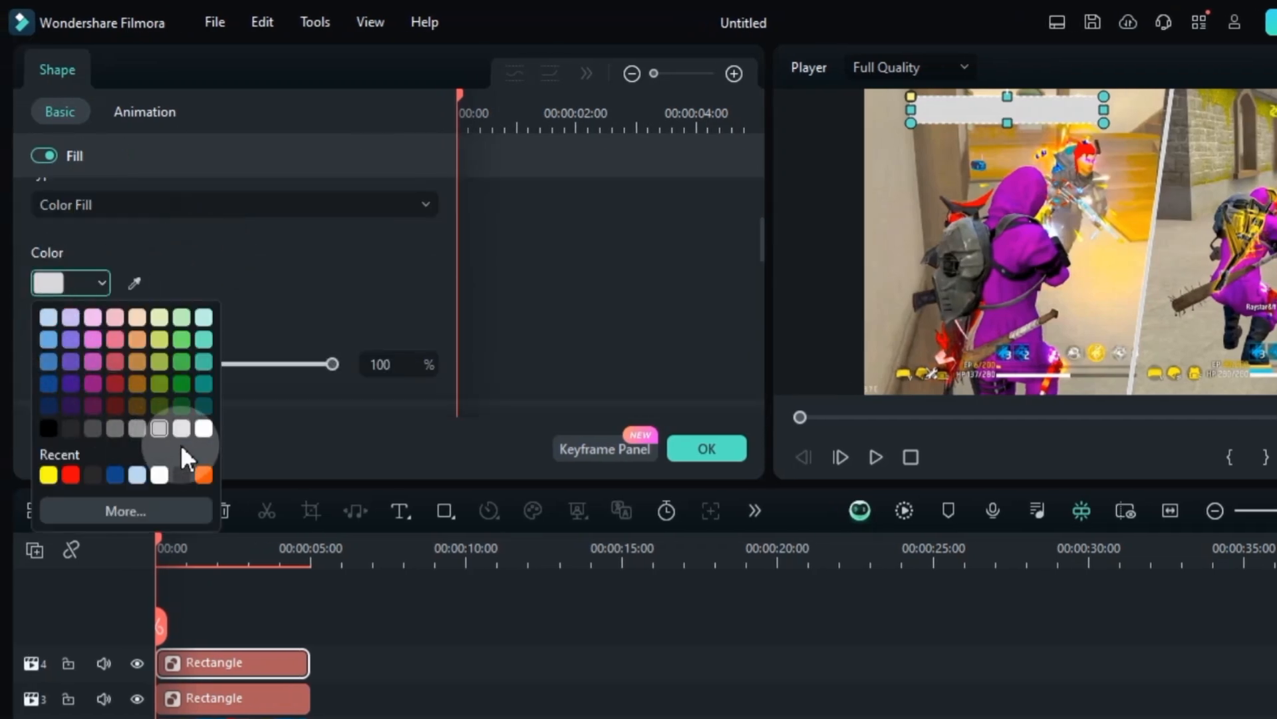
click(181, 474)
Scale the black bar to 36.46% by 12.70% and set its vertical position to 451.65 px
scroll(258, 264, up, 5)
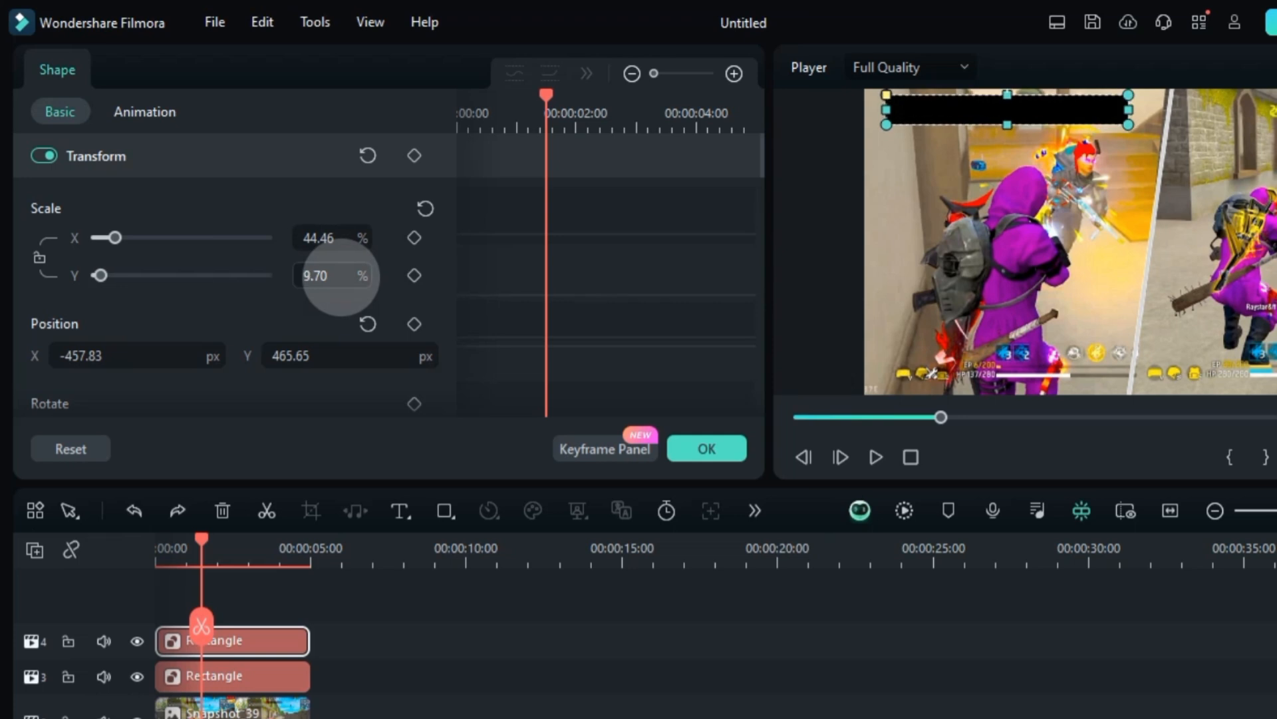
drag(343, 230, 336, 276)
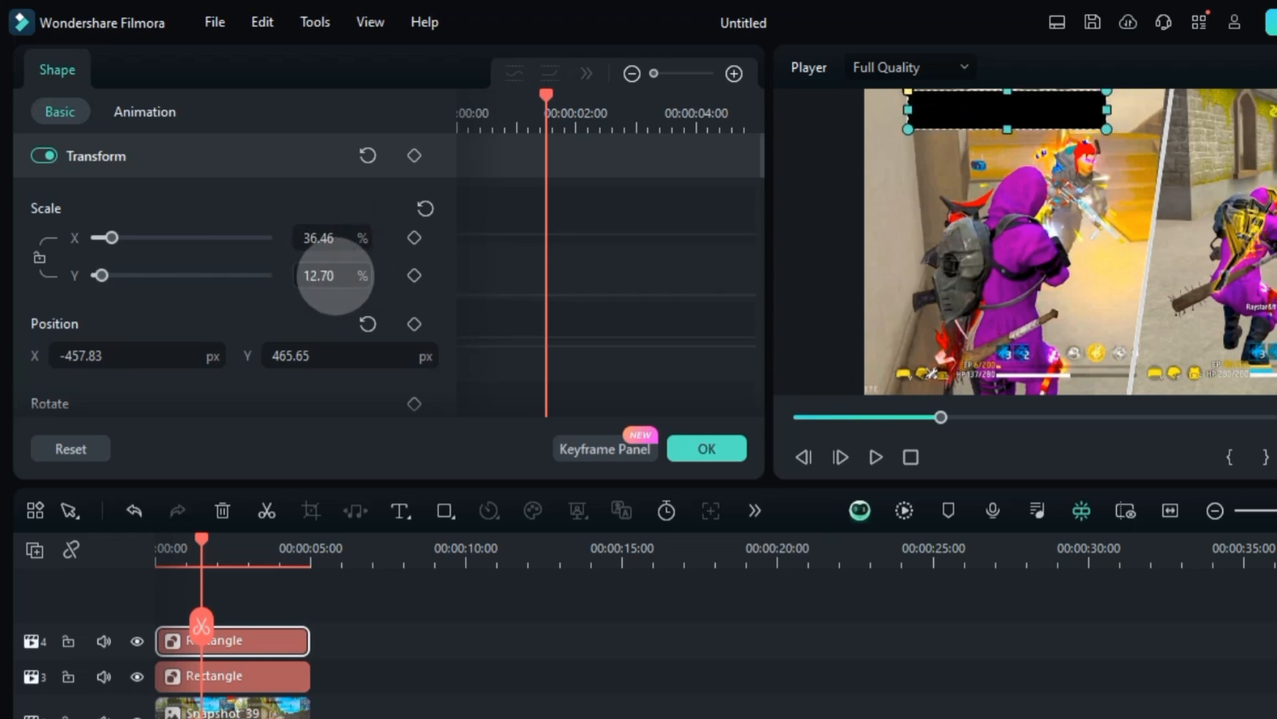
drag(343, 356, 340, 357)
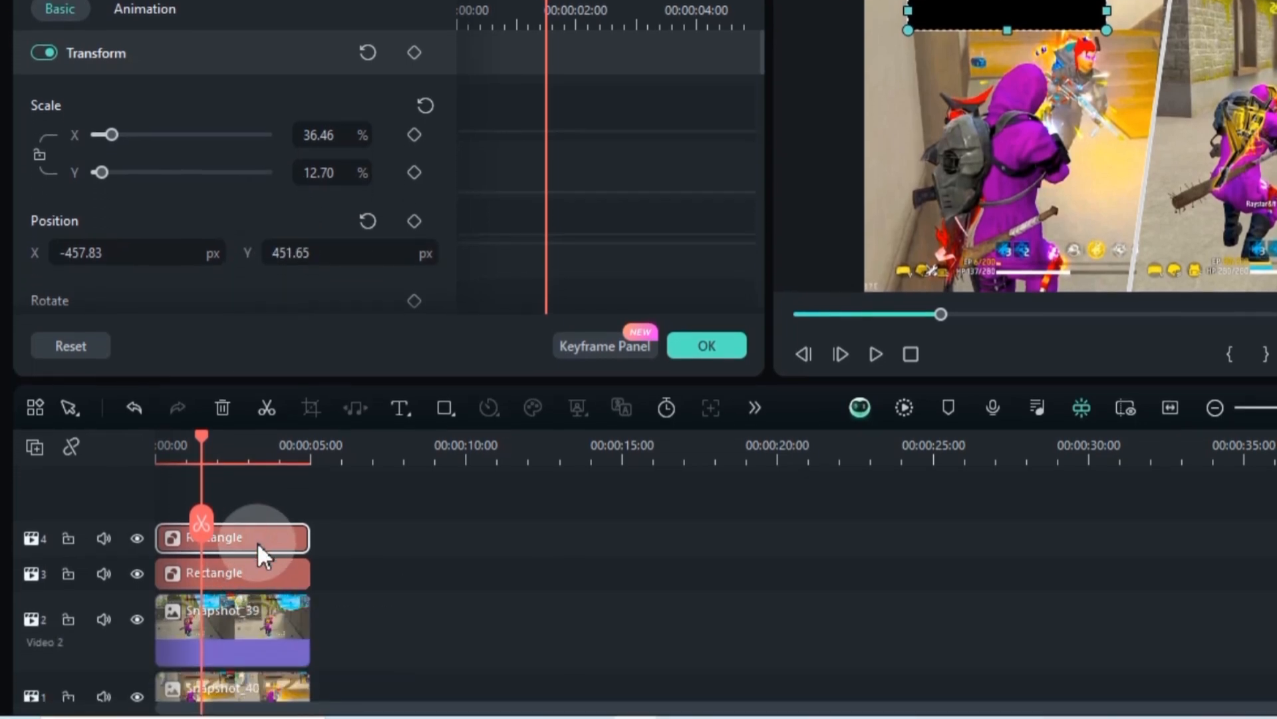
Duplicate the black bar onto a new top track and set the copy's X position to 541.17 px
drag(257, 542, 256, 500)
click(233, 443)
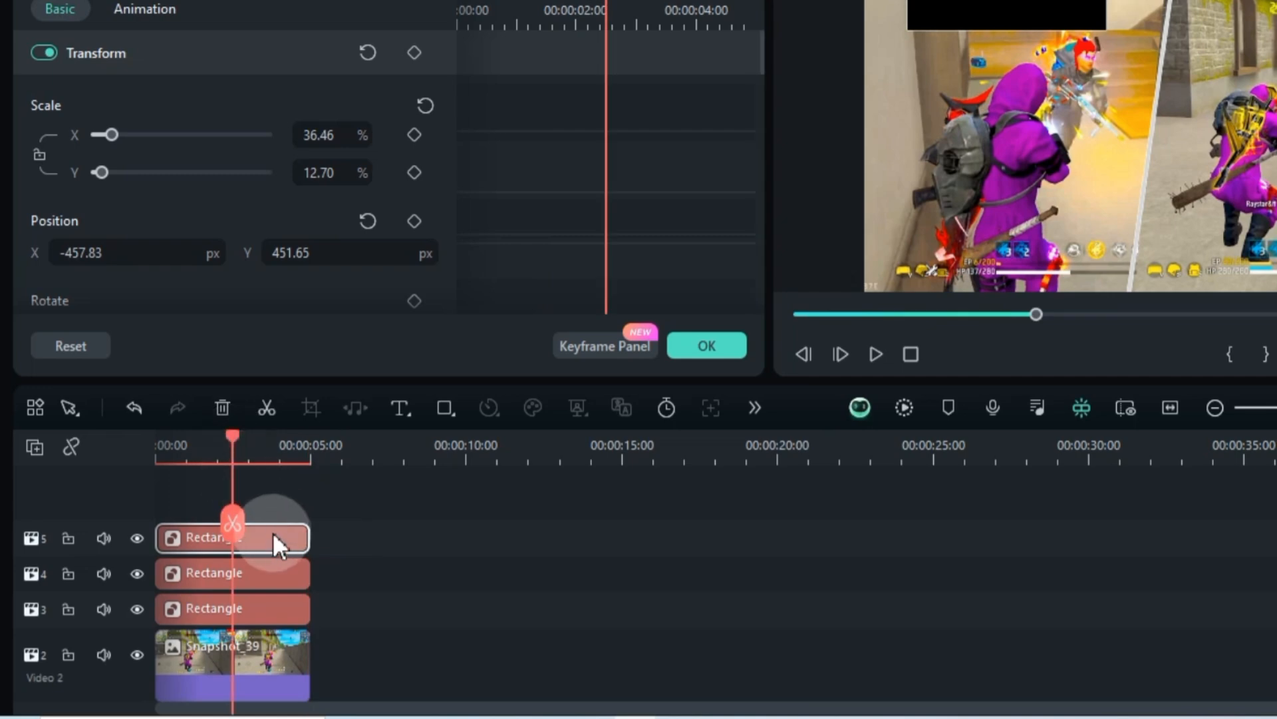
click(273, 538)
drag(158, 253, 163, 253)
drag(136, 311, 138, 311)
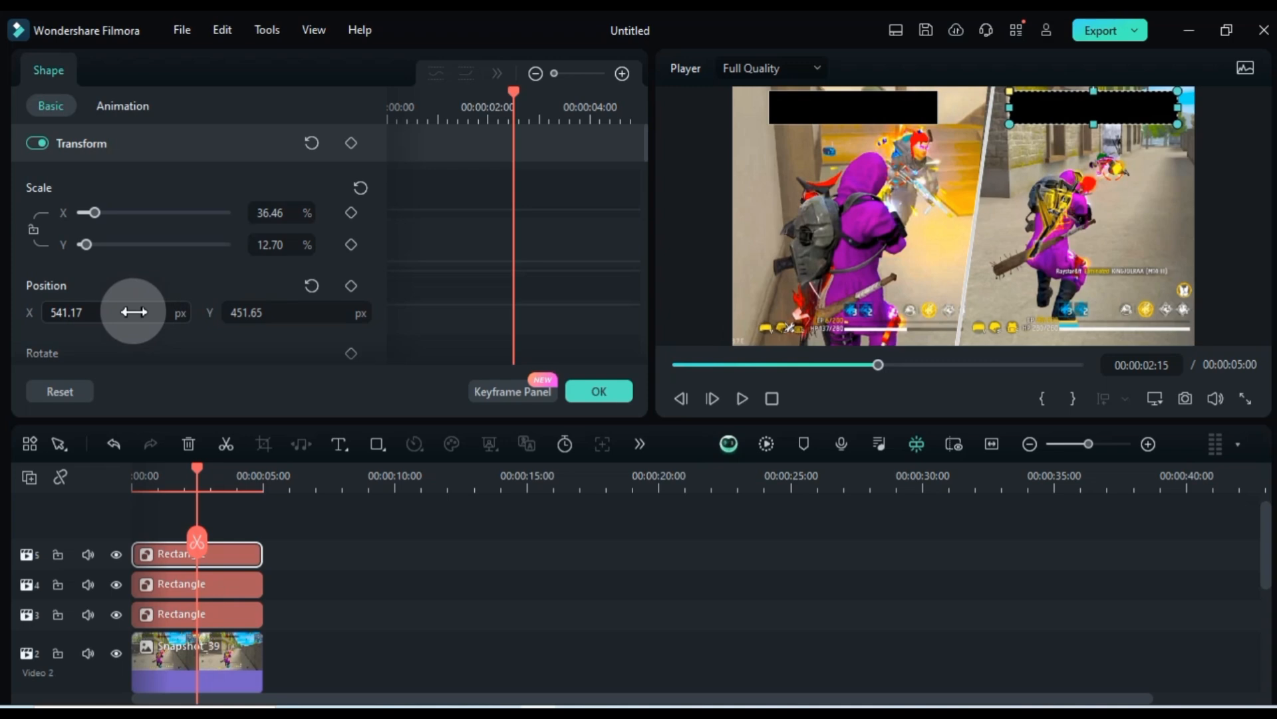
Lower Snapshot_39 by setting its vertical position to 111 px
click(1116, 296)
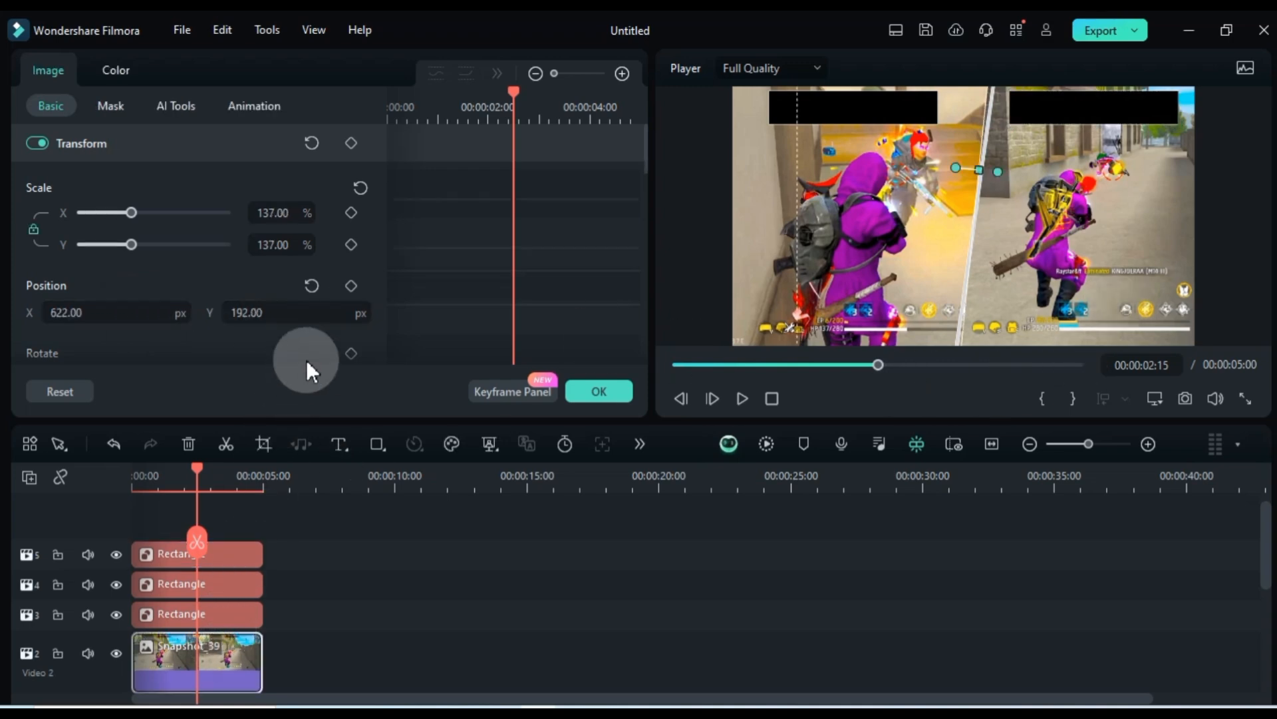
drag(318, 311, 322, 311)
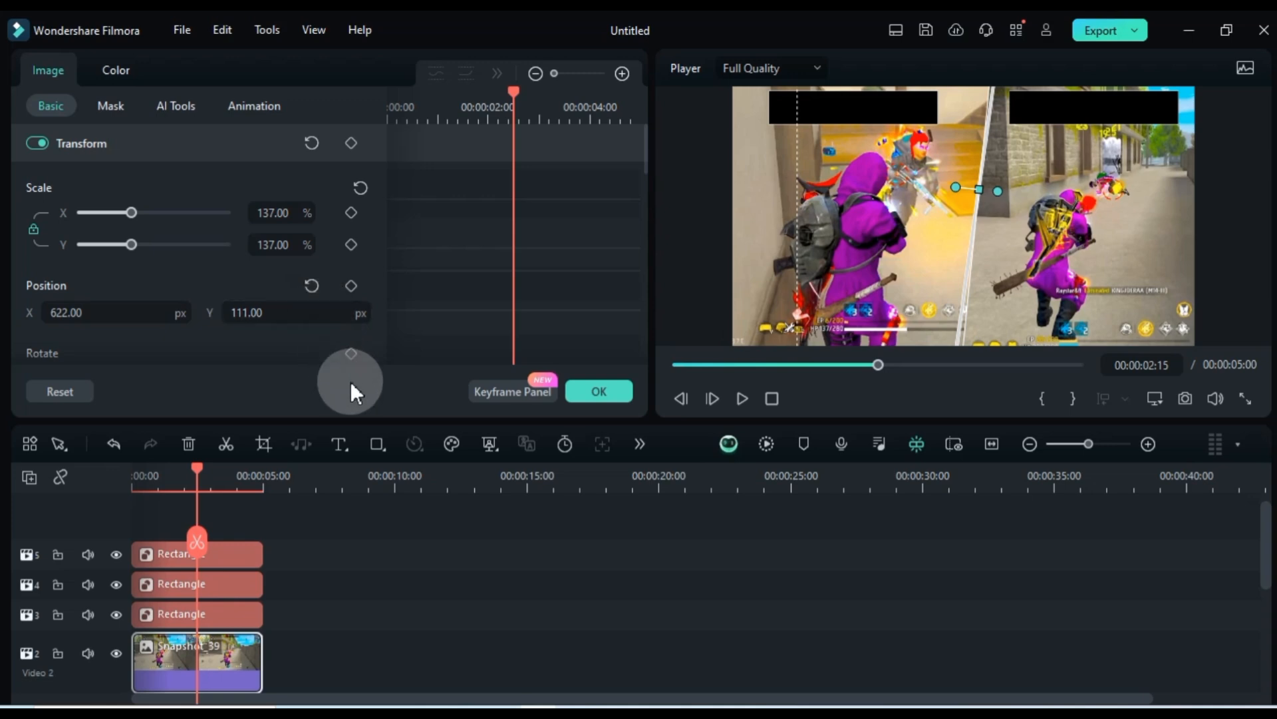
Disable both gameplay snapshots and the slanted divider rectangle on tracks 1 to 3
click(288, 551)
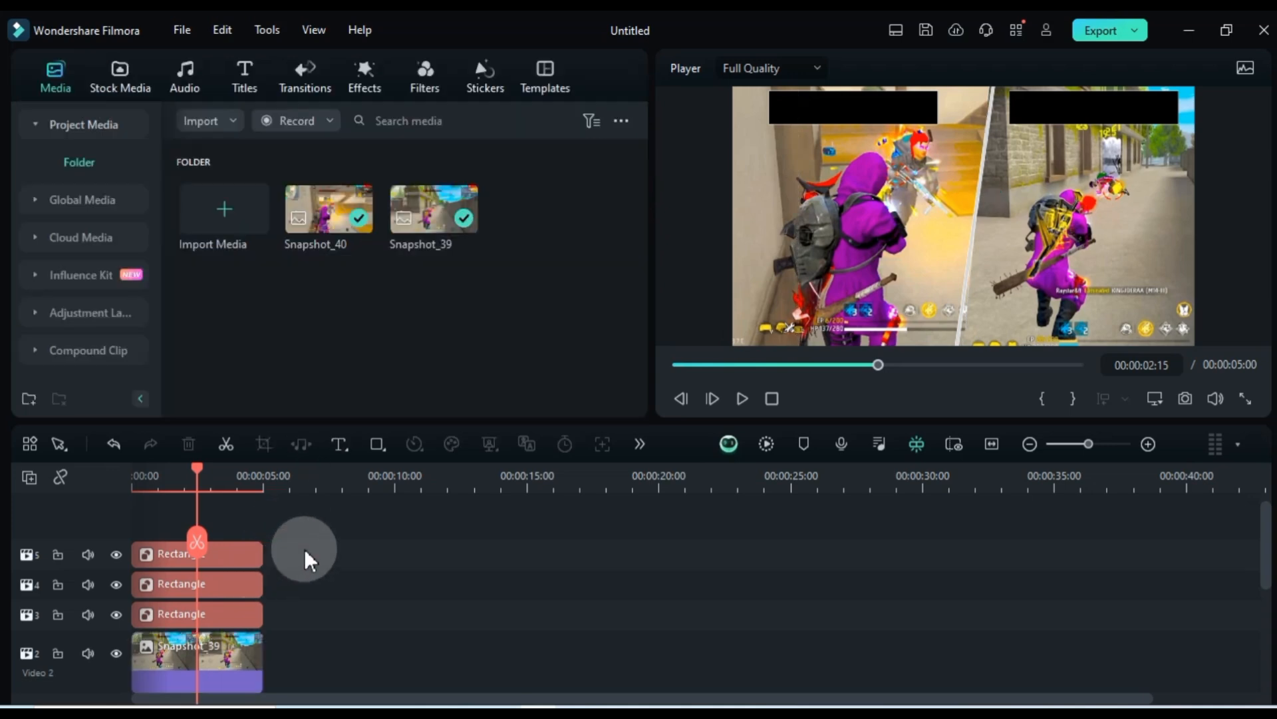
drag(279, 613, 197, 604)
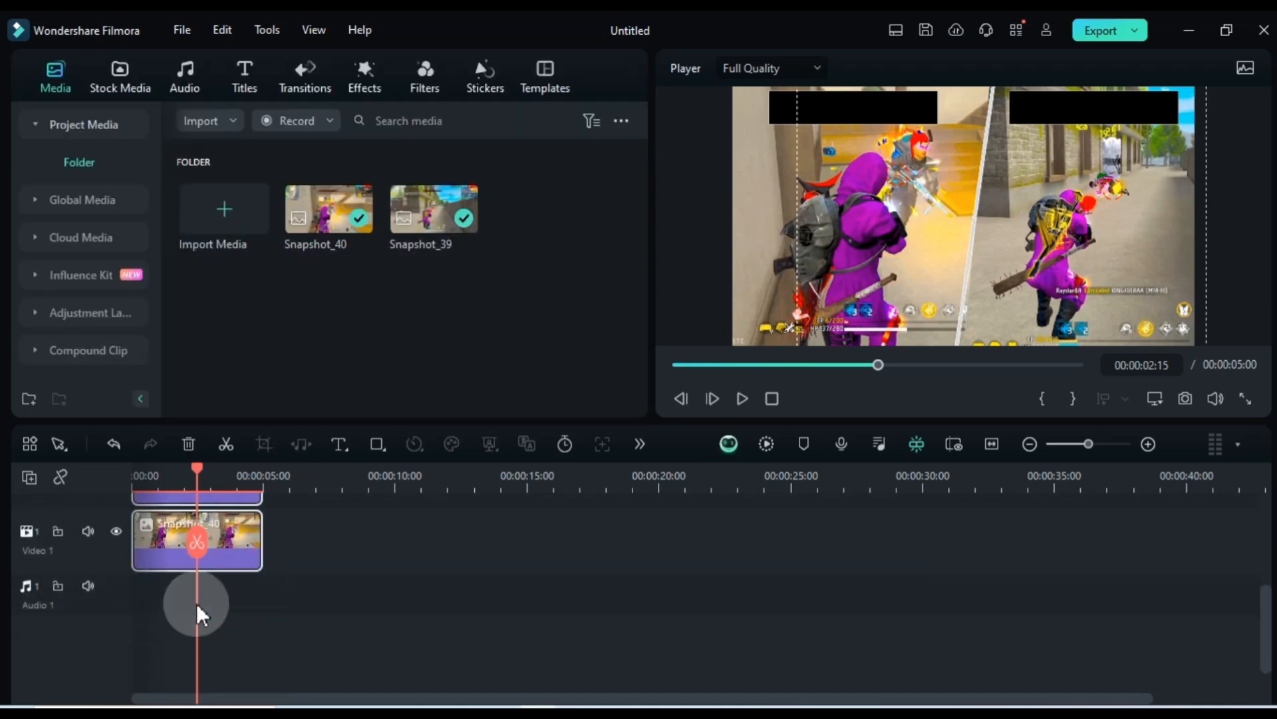
scroll(221, 566, up, 5)
right_click(253, 606)
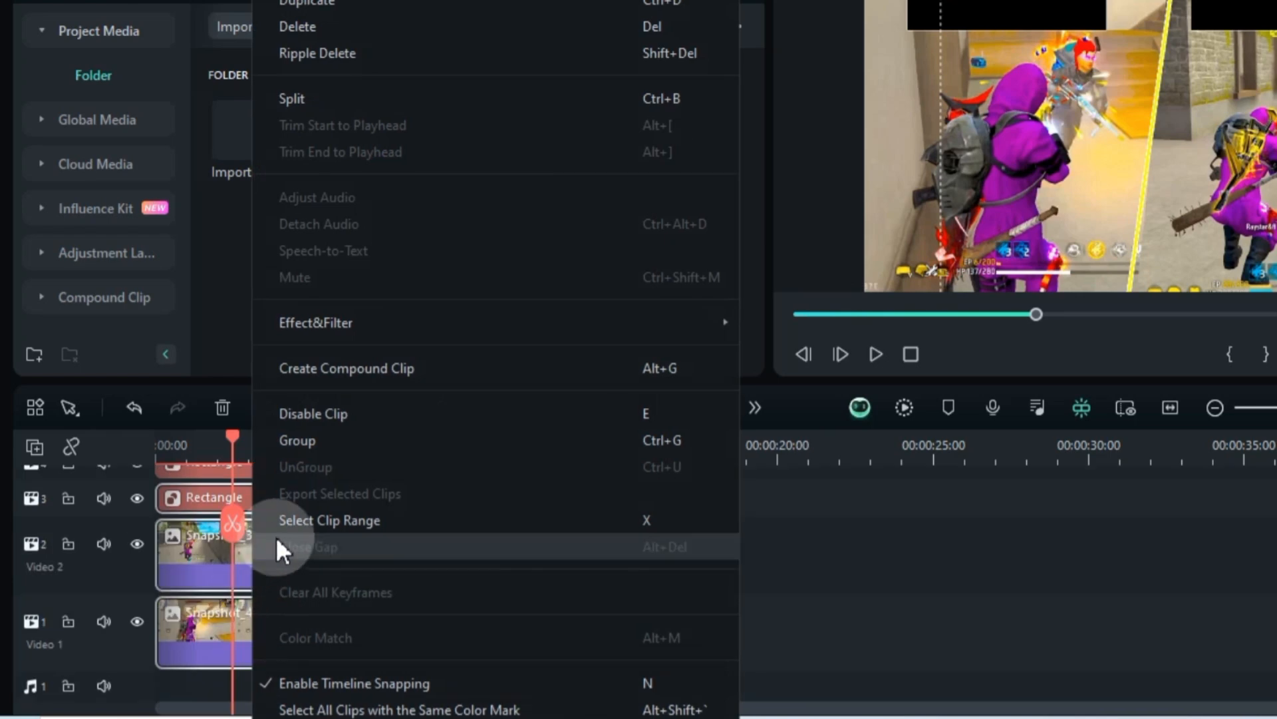
click(326, 413)
Disable the black bar clip on track 5 so only the track 4 bar stays enabled
scroll(333, 520, up, 3)
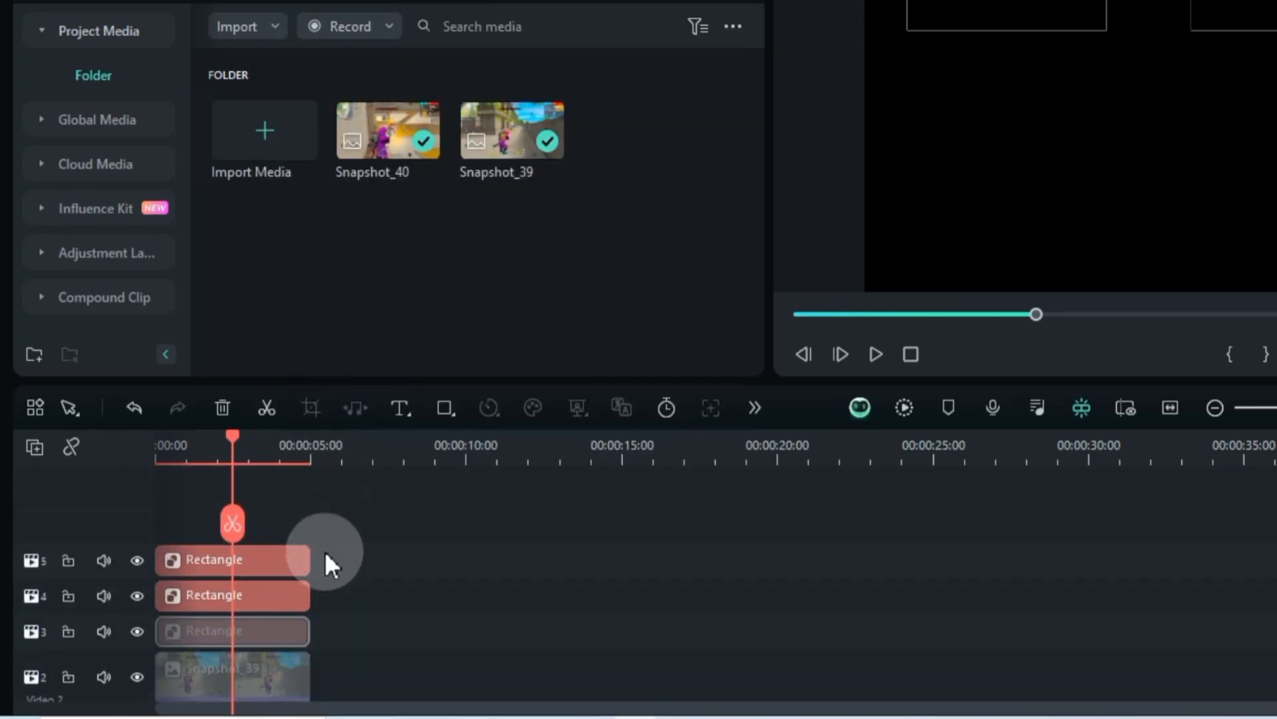
click(285, 556)
right_click(285, 562)
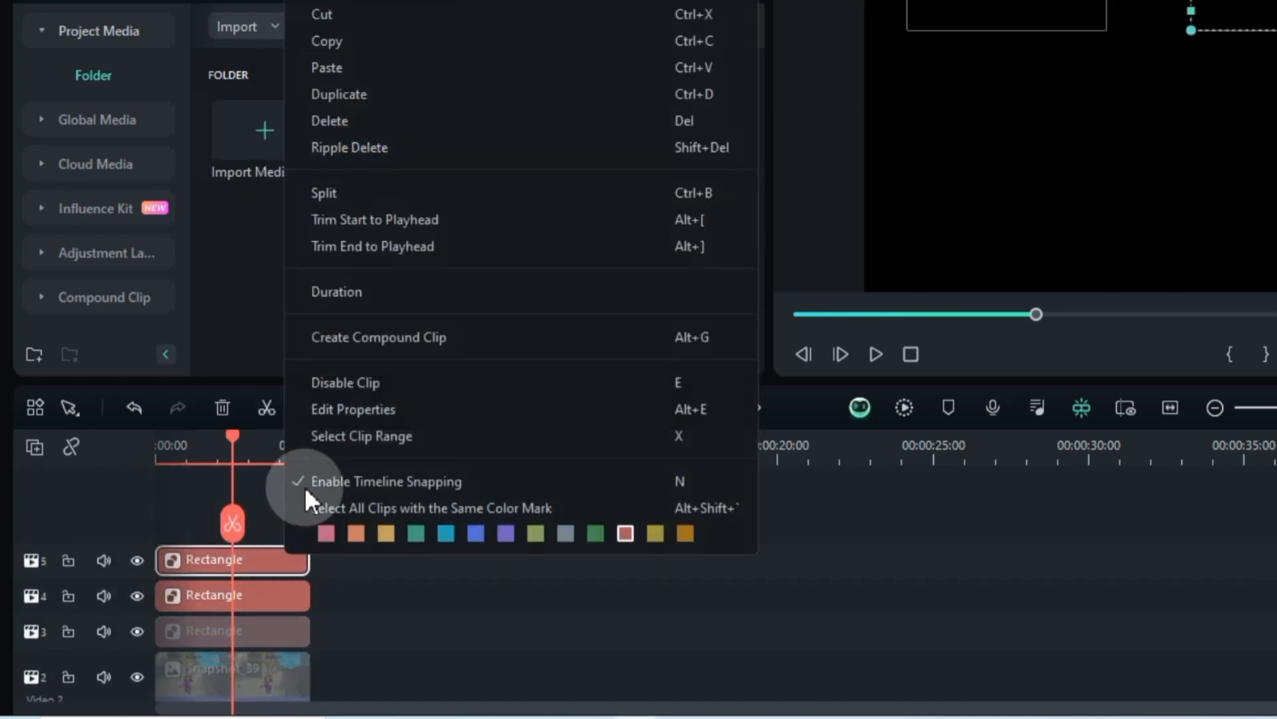
click(347, 384)
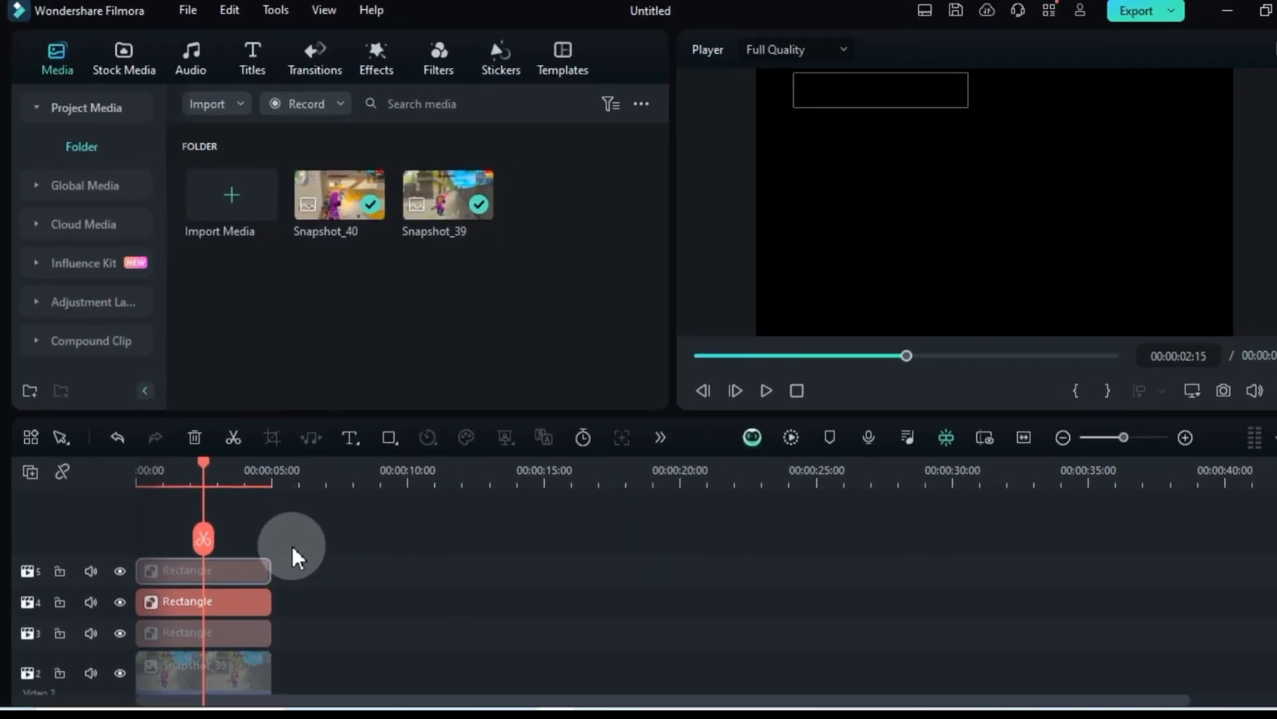
click(293, 546)
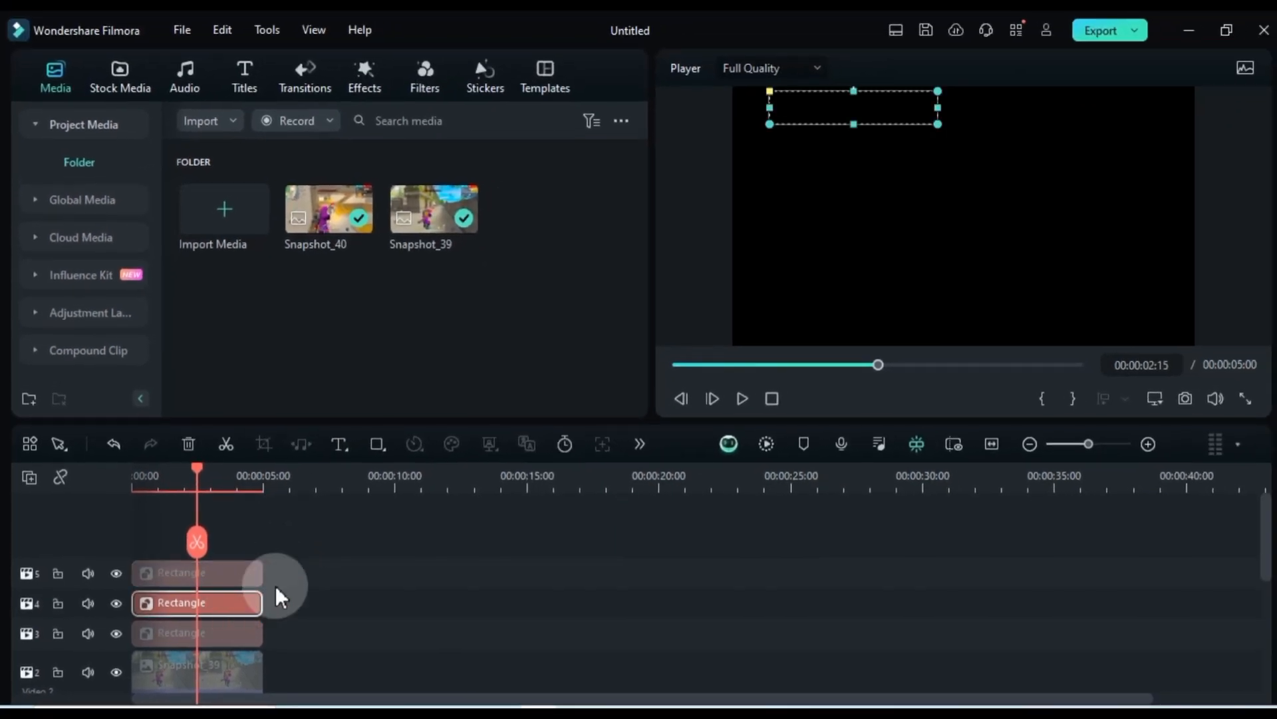
Save a PNG snapshot of the track 4 black bar to the D:/Filmora 13/Ad folder
click(1186, 398)
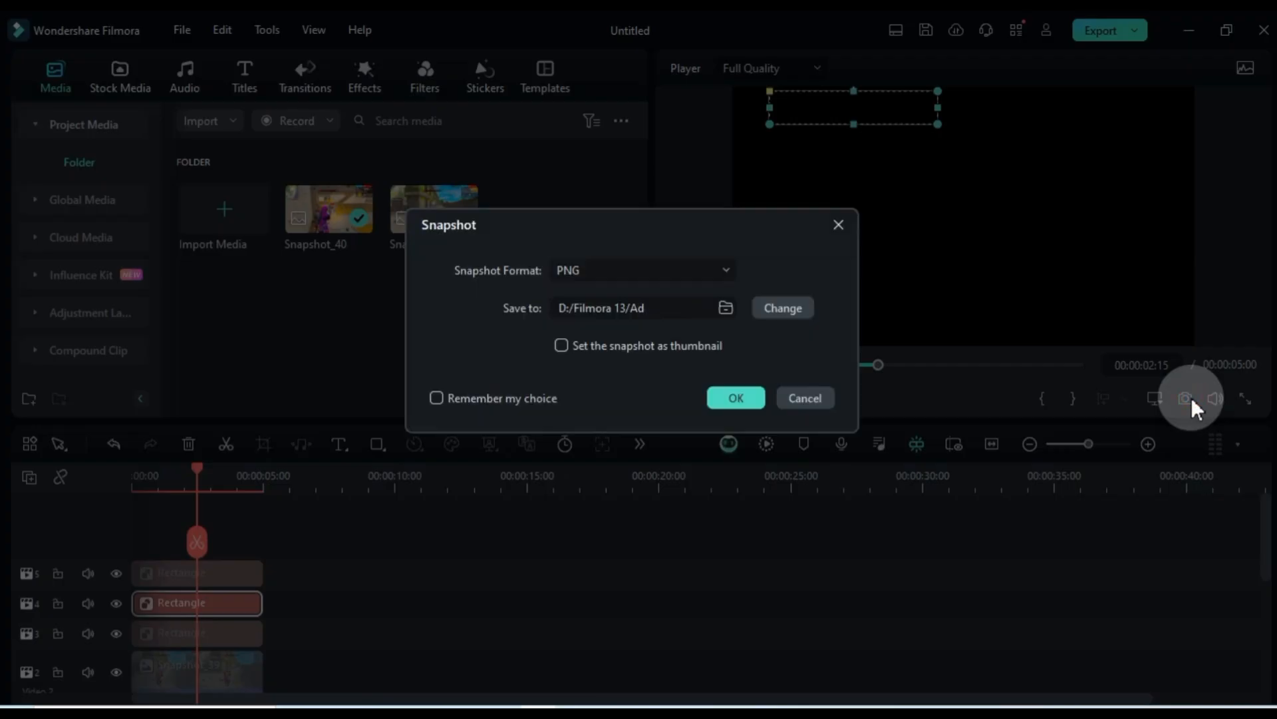
click(632, 276)
click(618, 306)
click(736, 396)
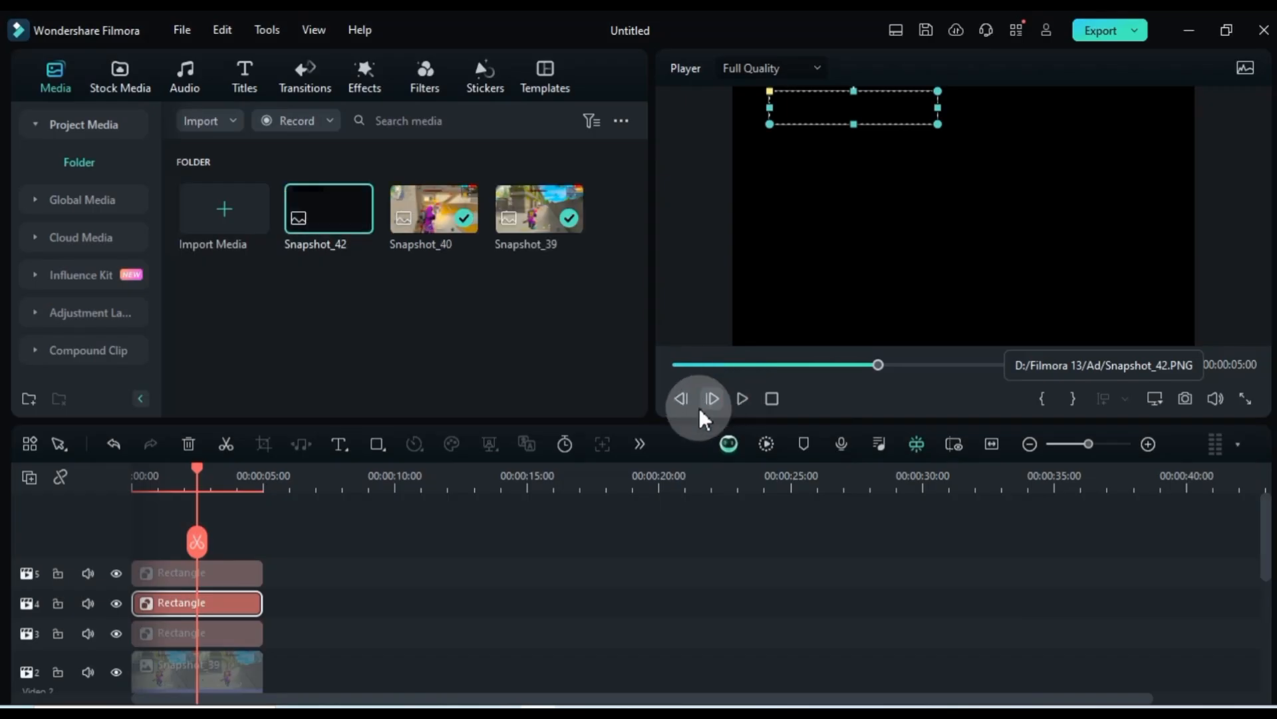
Disable the black bar on track 4 and re-enable the one on track 5
right_click(229, 603)
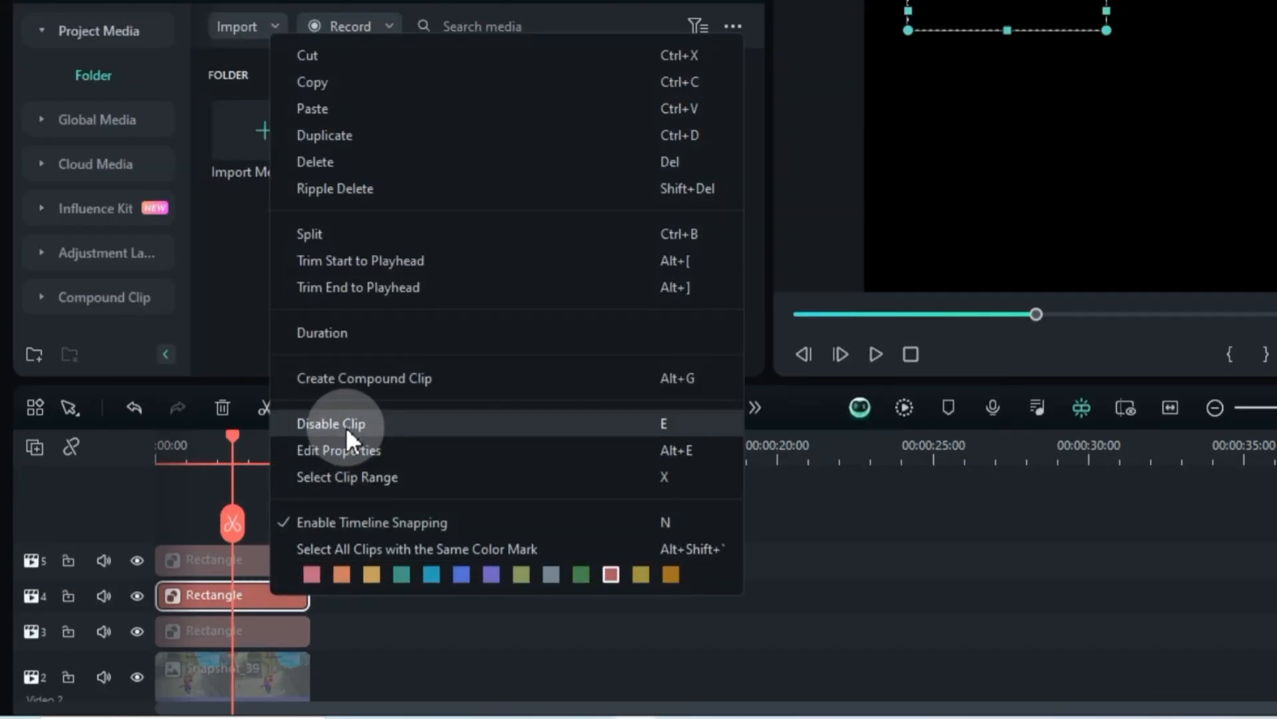
click(292, 461)
right_click(294, 549)
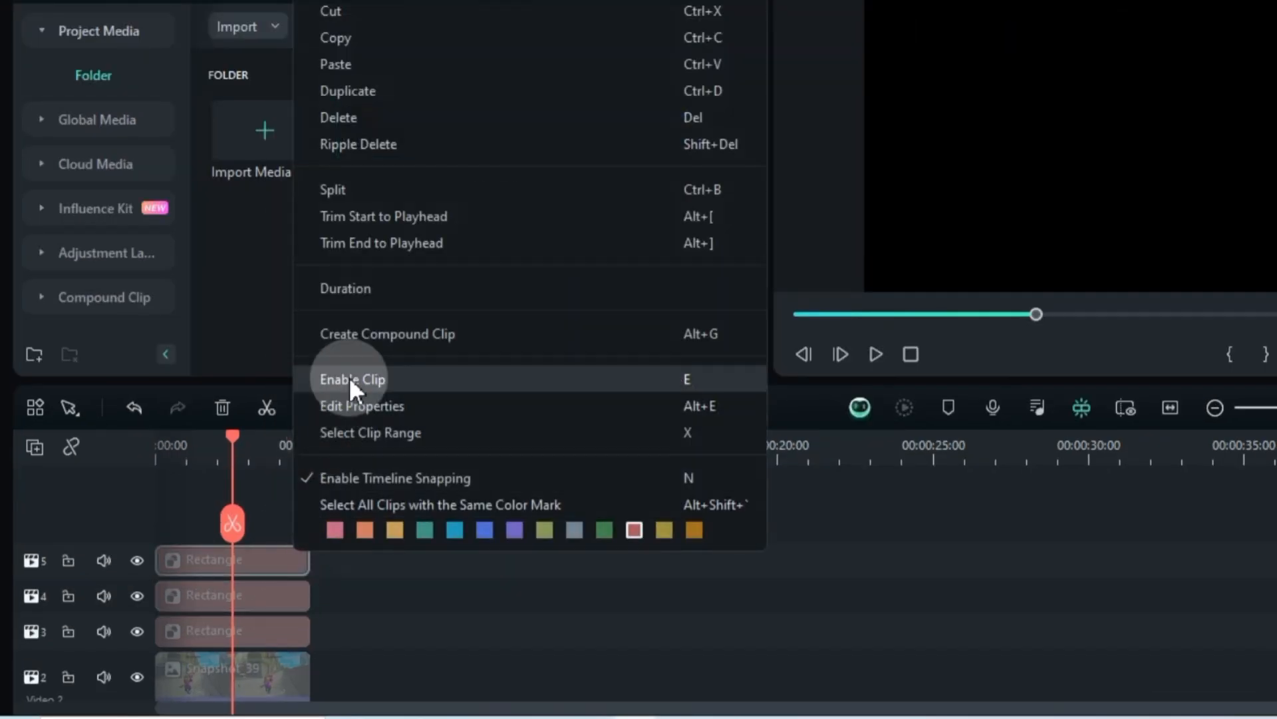
click(349, 374)
Save a PNG snapshot of the track 5 black bar
click(1250, 12)
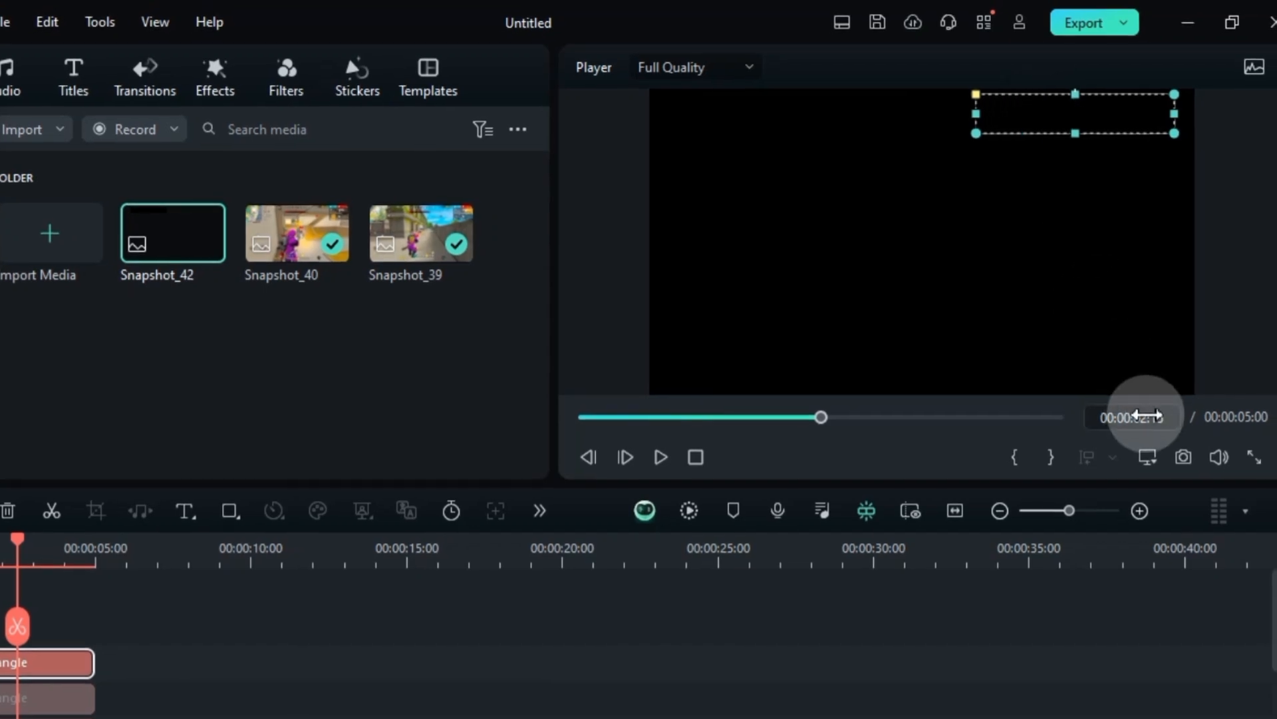
click(1193, 457)
click(570, 302)
click(548, 340)
click(645, 453)
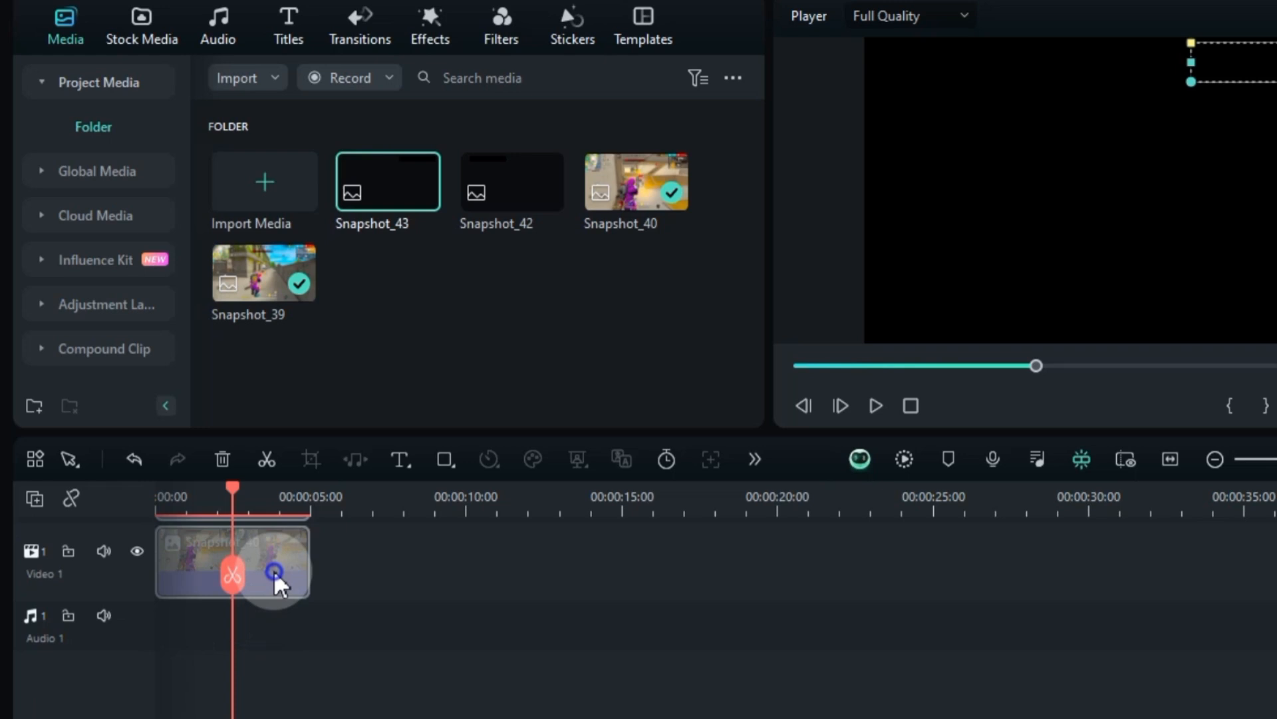
Re-enable all the disabled clips and delete the two black bar rectangles from tracks 4 and 5
right_click(274, 570)
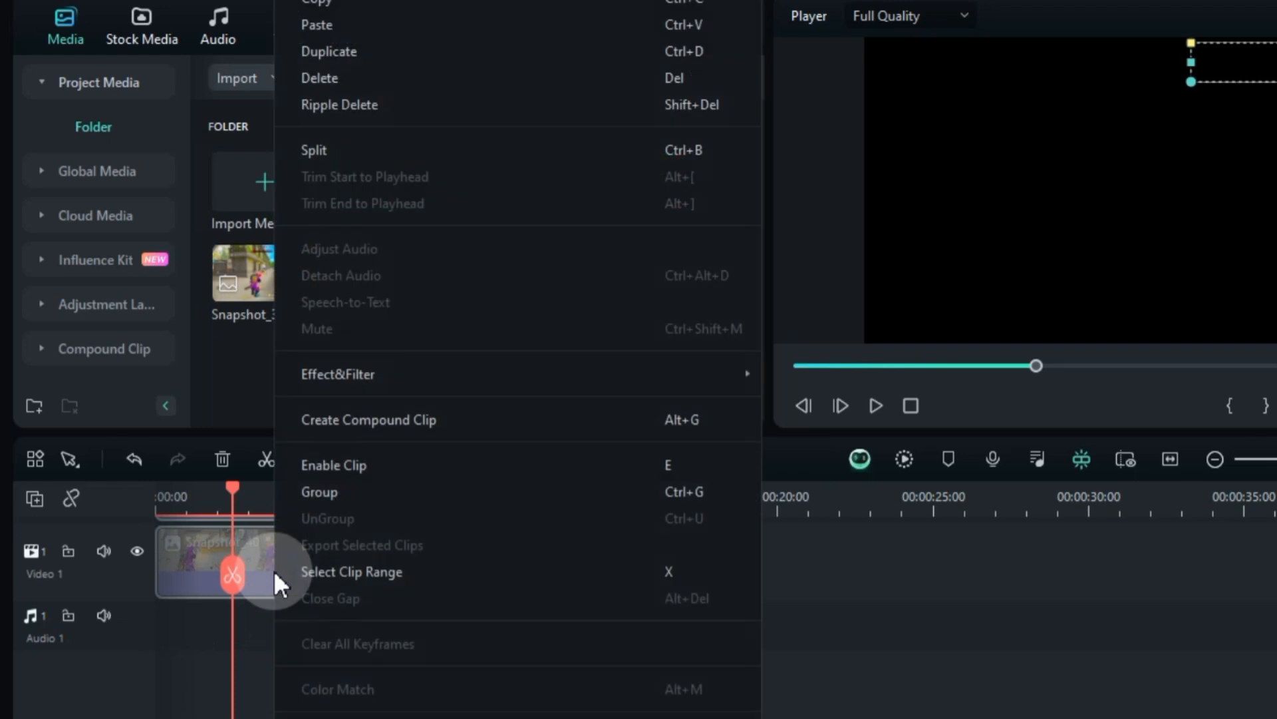
click(341, 465)
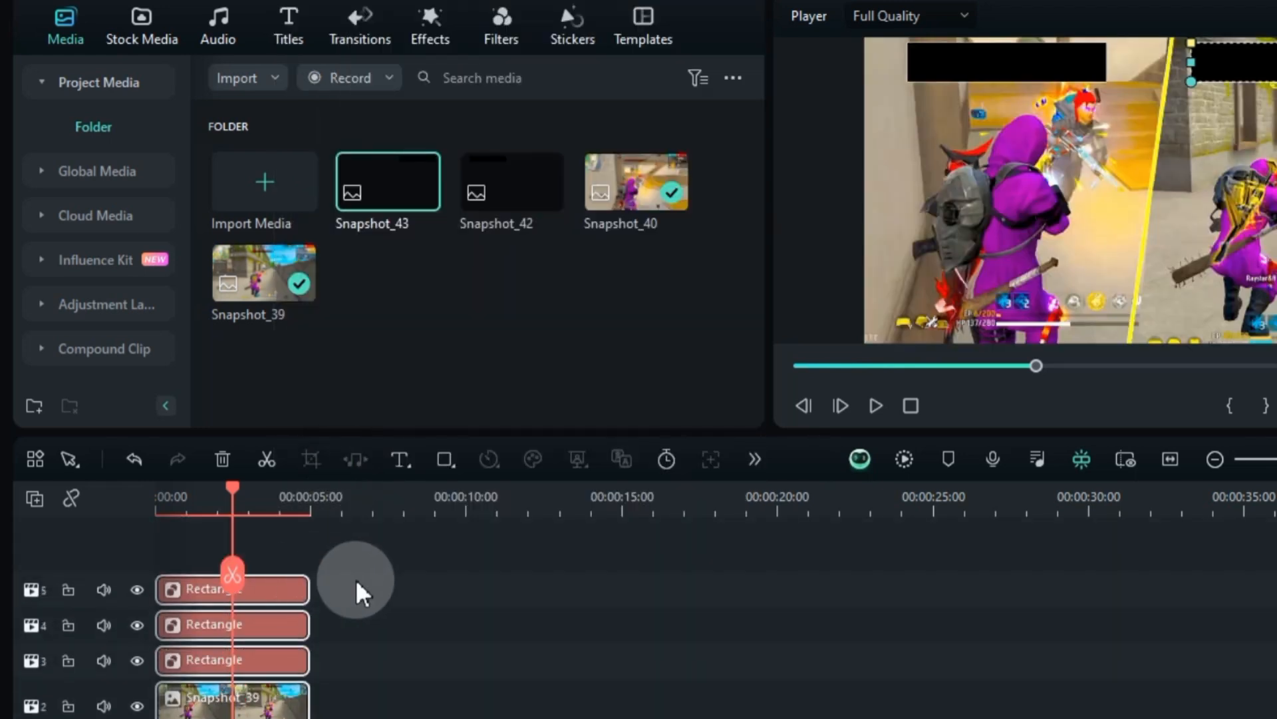
click(360, 564)
drag(360, 564, 279, 617)
right_click(280, 617)
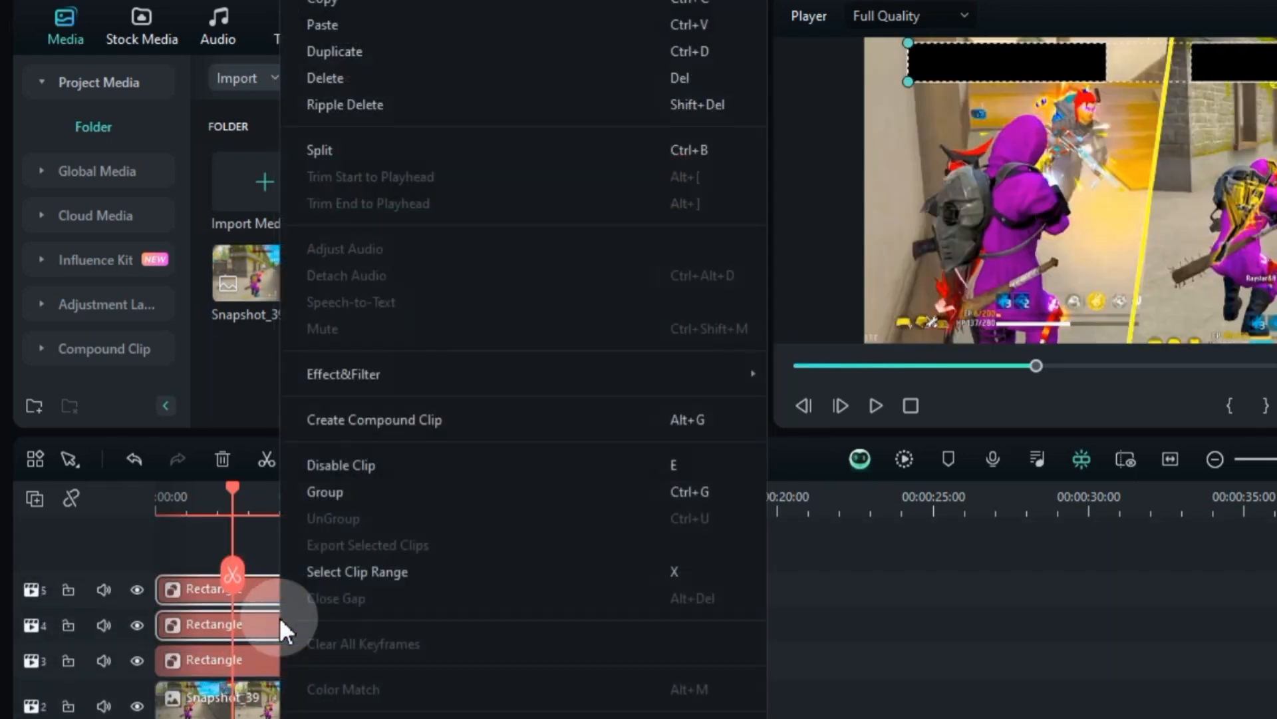
click(419, 79)
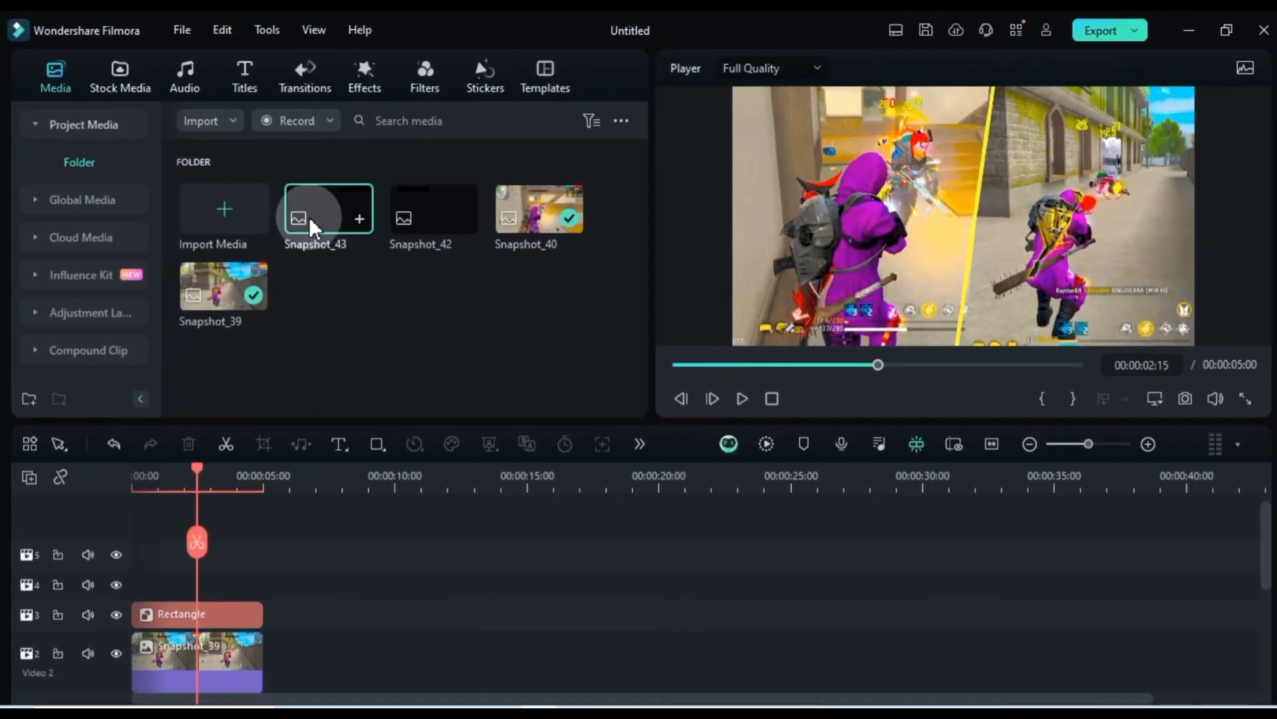
Place Snapshot_43 at the start of track 4 and apply a Parallel Lines mask to it
drag(309, 217, 193, 585)
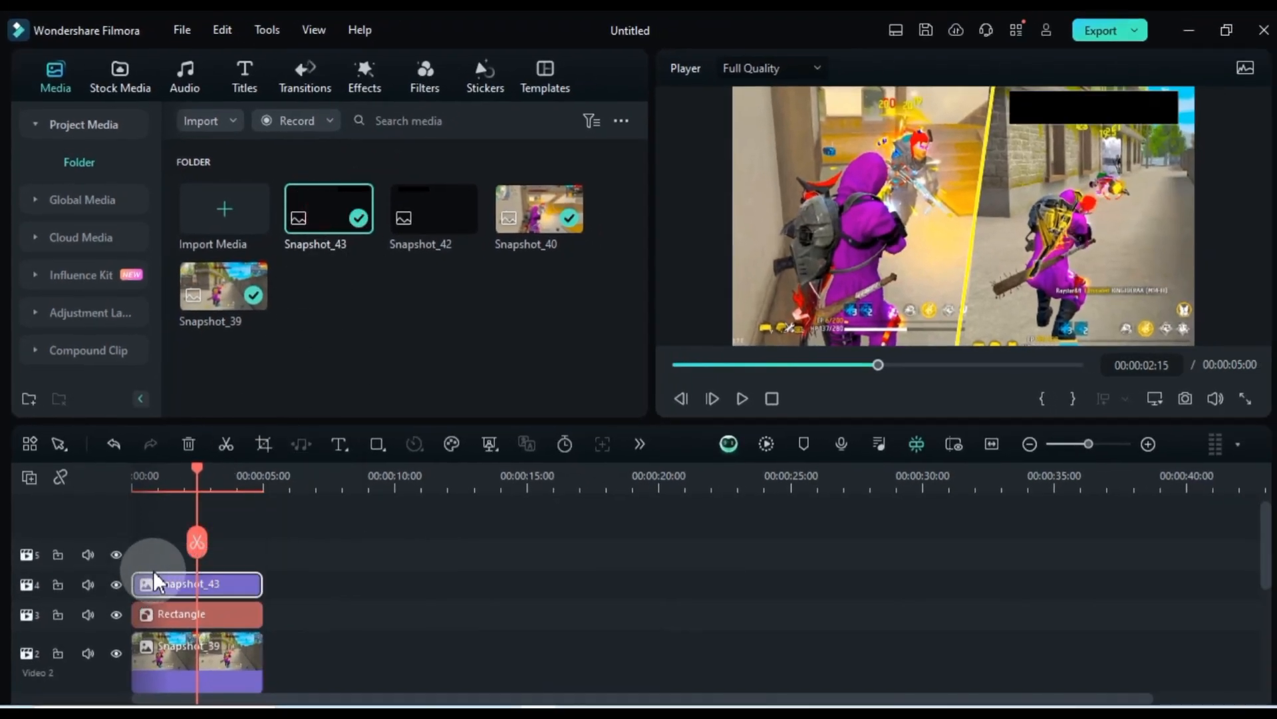
double_click(190, 585)
click(110, 105)
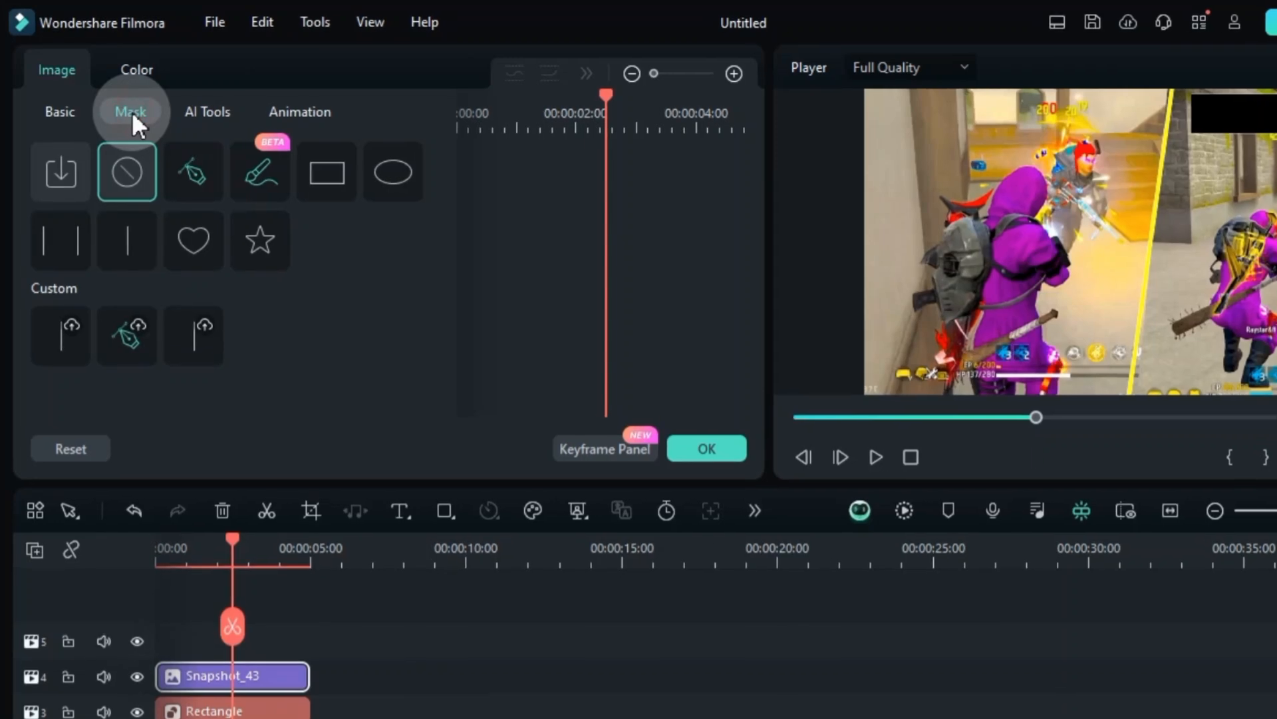
click(72, 236)
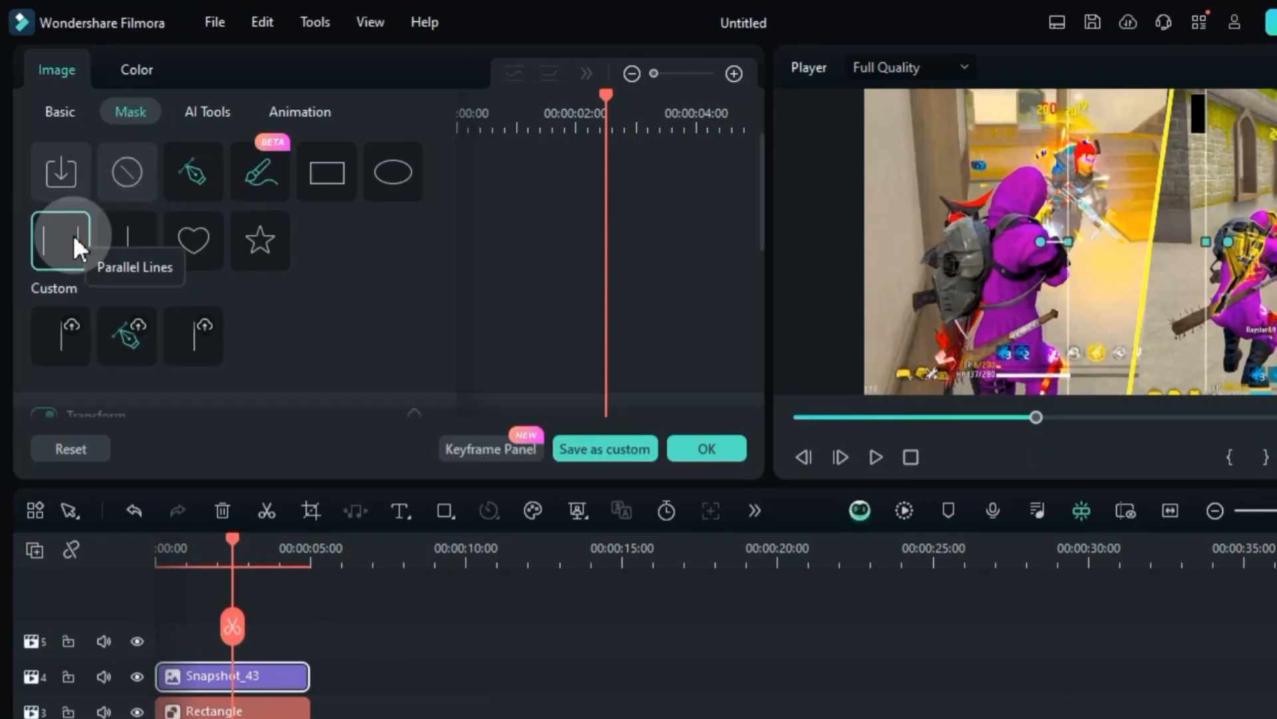
Set the Snapshot_43 mask to 49% width and its X position to 552 px, over the right-hand bar
scroll(313, 281, down, 5)
mouse_move(153, 326)
mouse_down()
mouse_move(170, 328)
mouse_move(108, 276)
mouse_move(158, 276)
mouse_move(141, 337)
mouse_up()
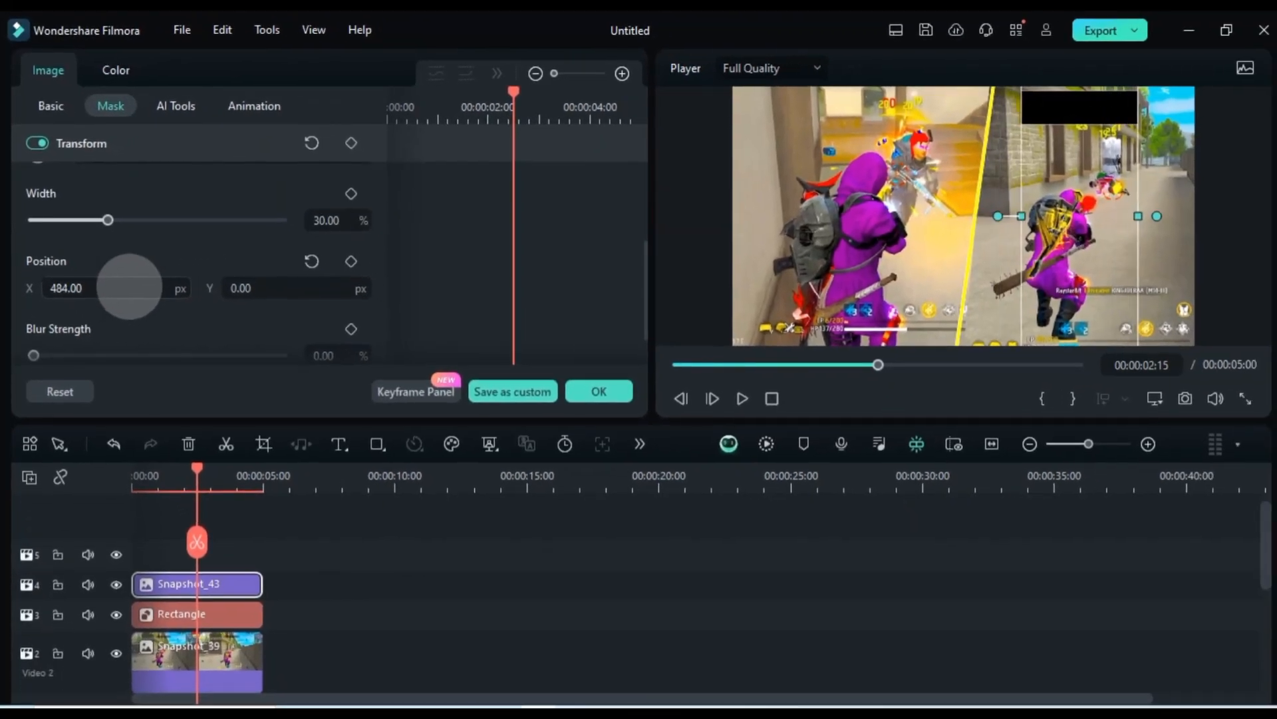
scroll(138, 254, up, 1)
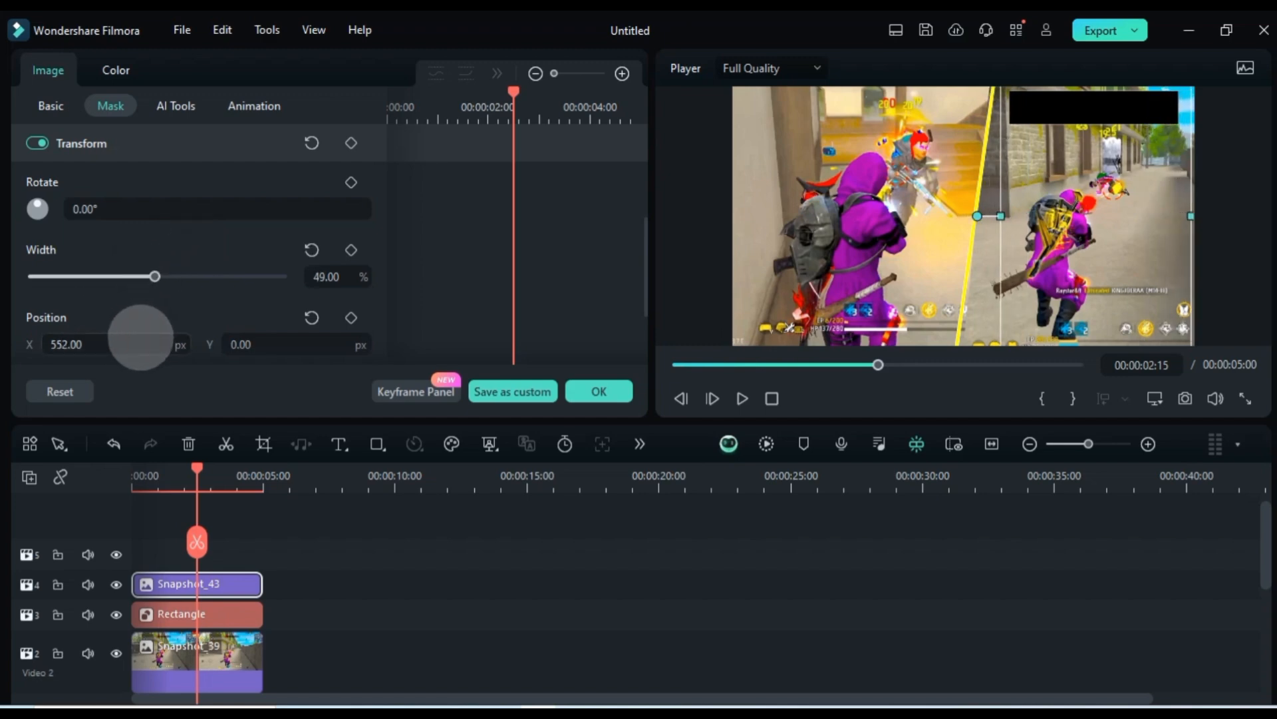
Narrow the Snapshot_43 mask and blur its edges so the black bar fades out at both ends
drag(155, 277, 189, 273)
scroll(188, 273, down, 2)
drag(62, 290, 74, 322)
scroll(178, 279, up, 3)
scroll(133, 287, down, 2)
click(300, 561)
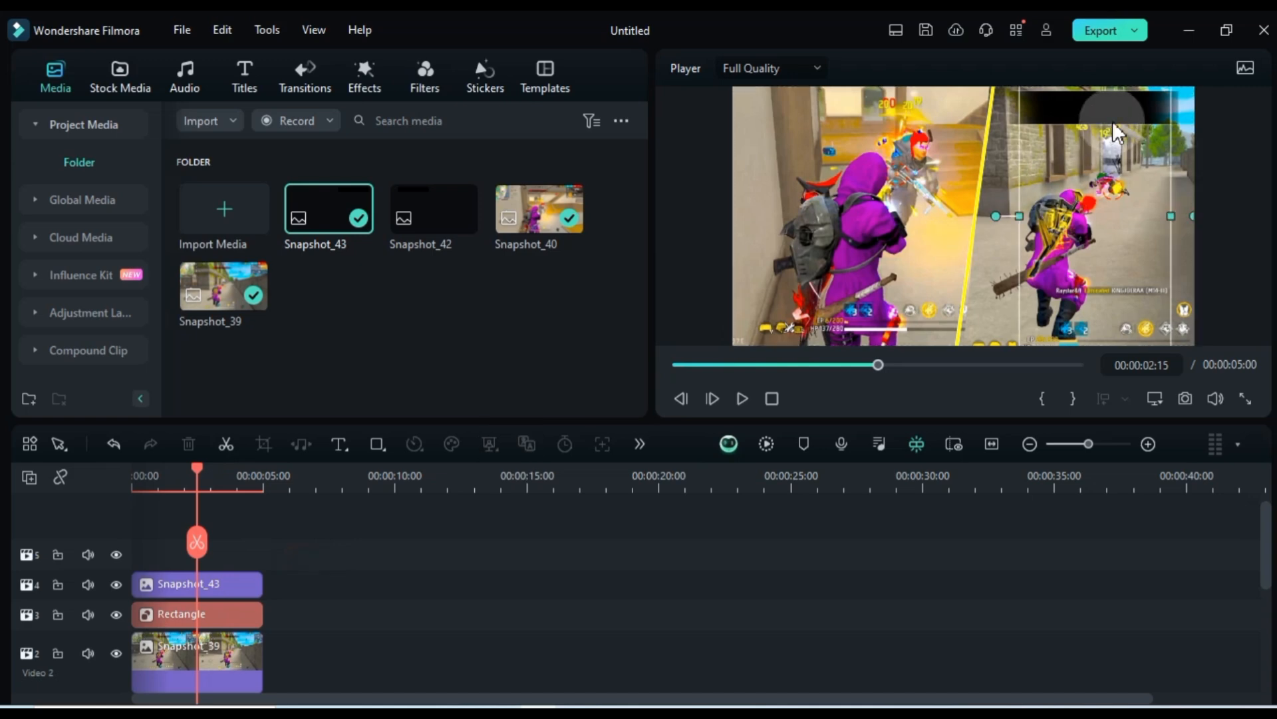
Place Snapshot_42 at the start of track 5 and apply a Parallel Lines mask to it
click(454, 533)
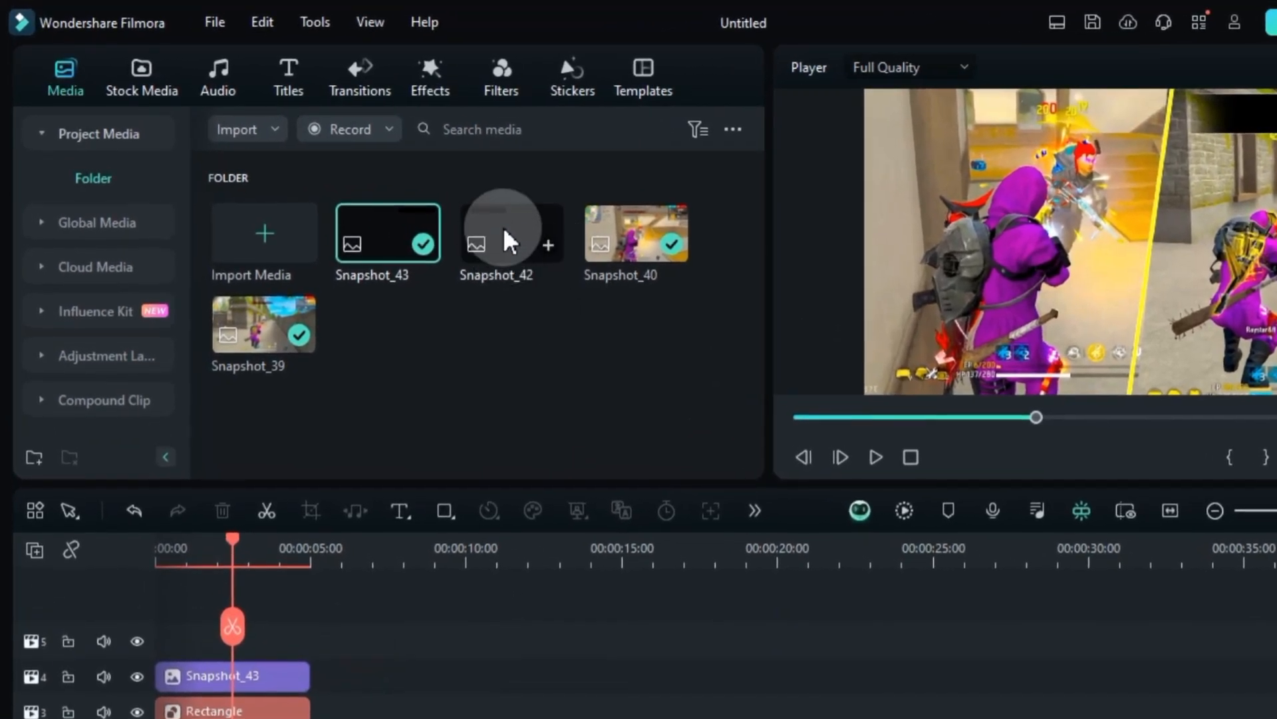
drag(507, 241, 208, 651)
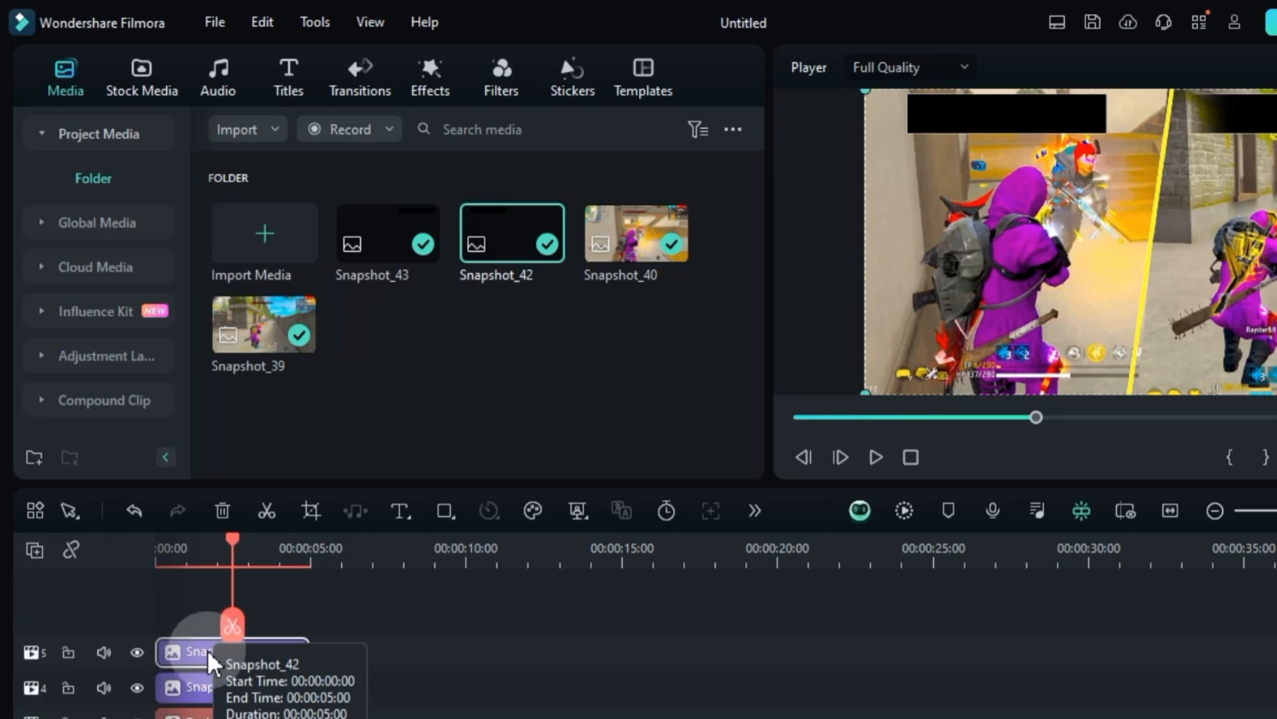
double_click(201, 655)
click(69, 246)
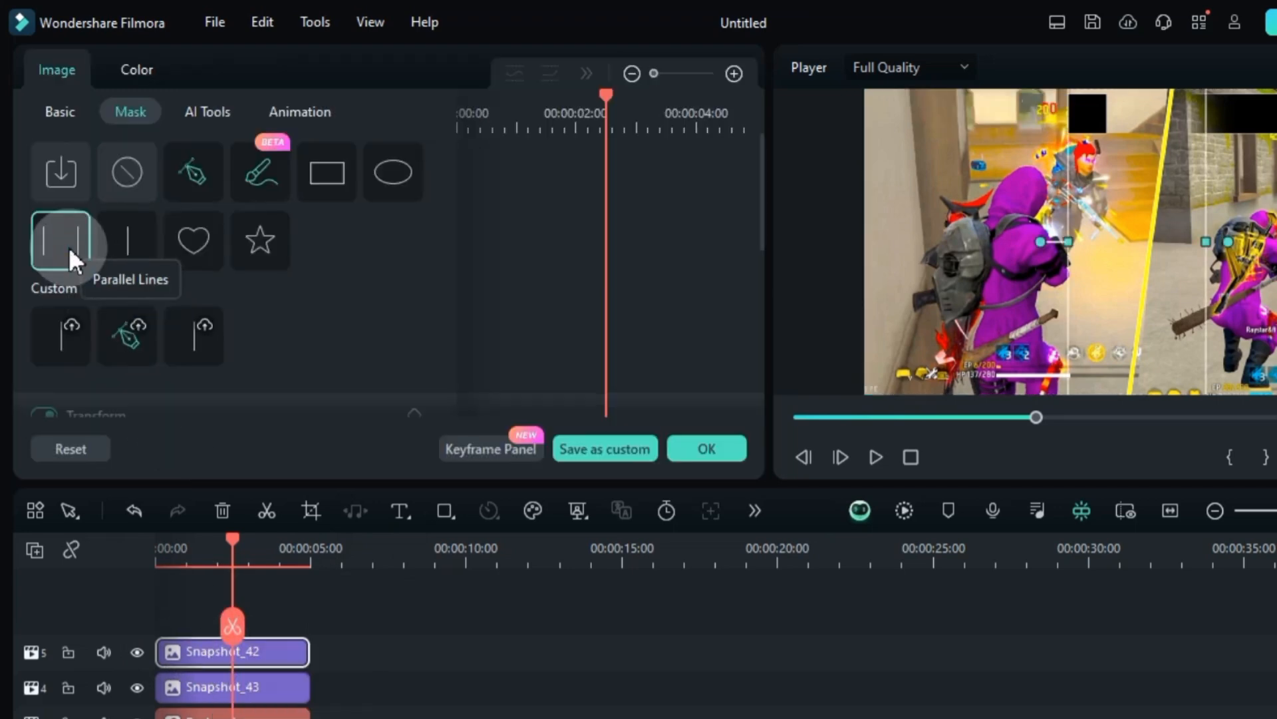
Set the Snapshot_42 mask to 49% width and its X position to -460 px, over the left-hand bar
scroll(309, 285, down, 5)
drag(162, 326, 167, 326)
drag(127, 246, 184, 258)
drag(185, 328, 197, 332)
Narrow the Snapshot_42 mask to 38% width and set its blur strength to about 31%, fading the bar's ends
drag(137, 406, 234, 406)
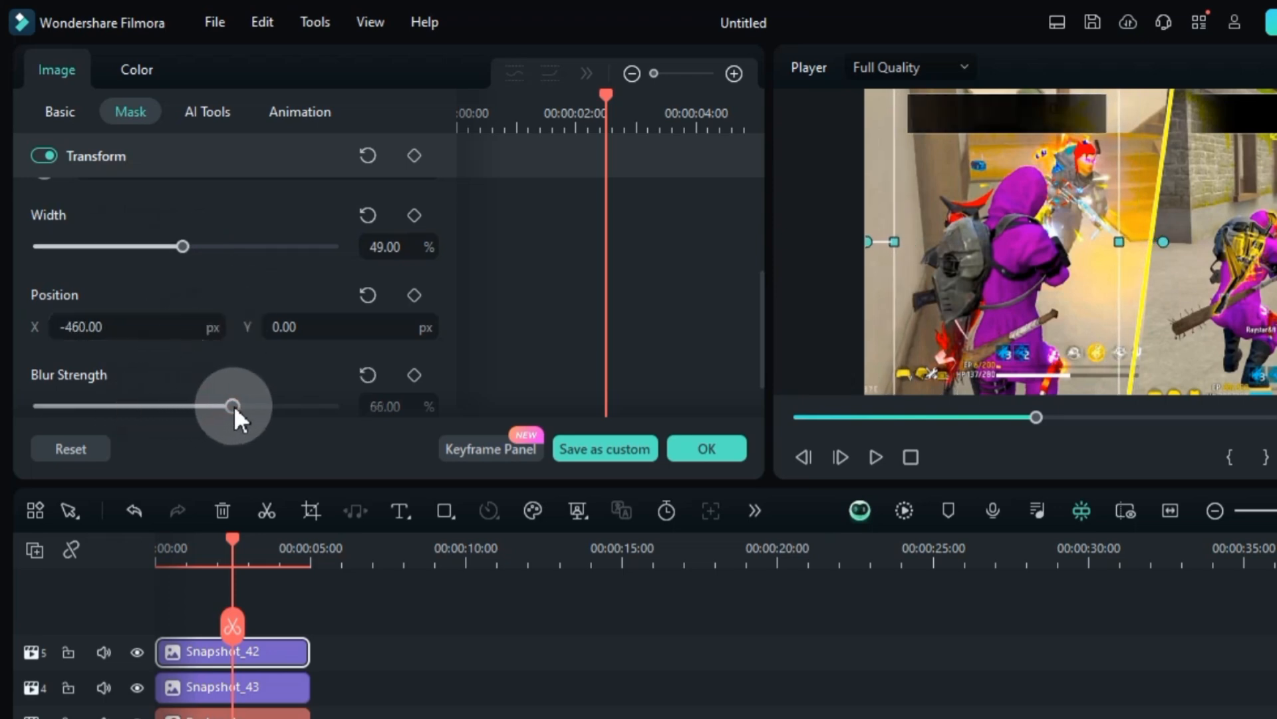
drag(182, 246, 161, 249)
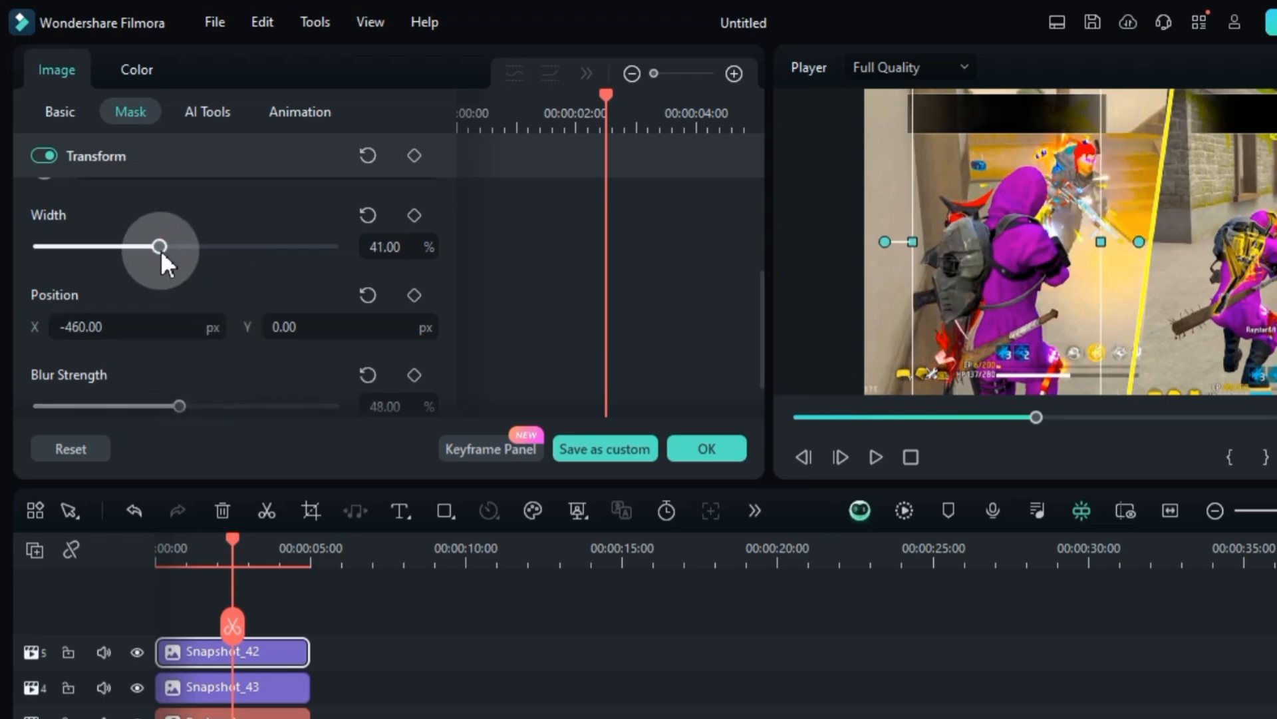
scroll(180, 340, down, 2)
drag(179, 340, 132, 377)
scroll(202, 227, up, 1)
drag(159, 246, 156, 248)
drag(148, 261, 157, 265)
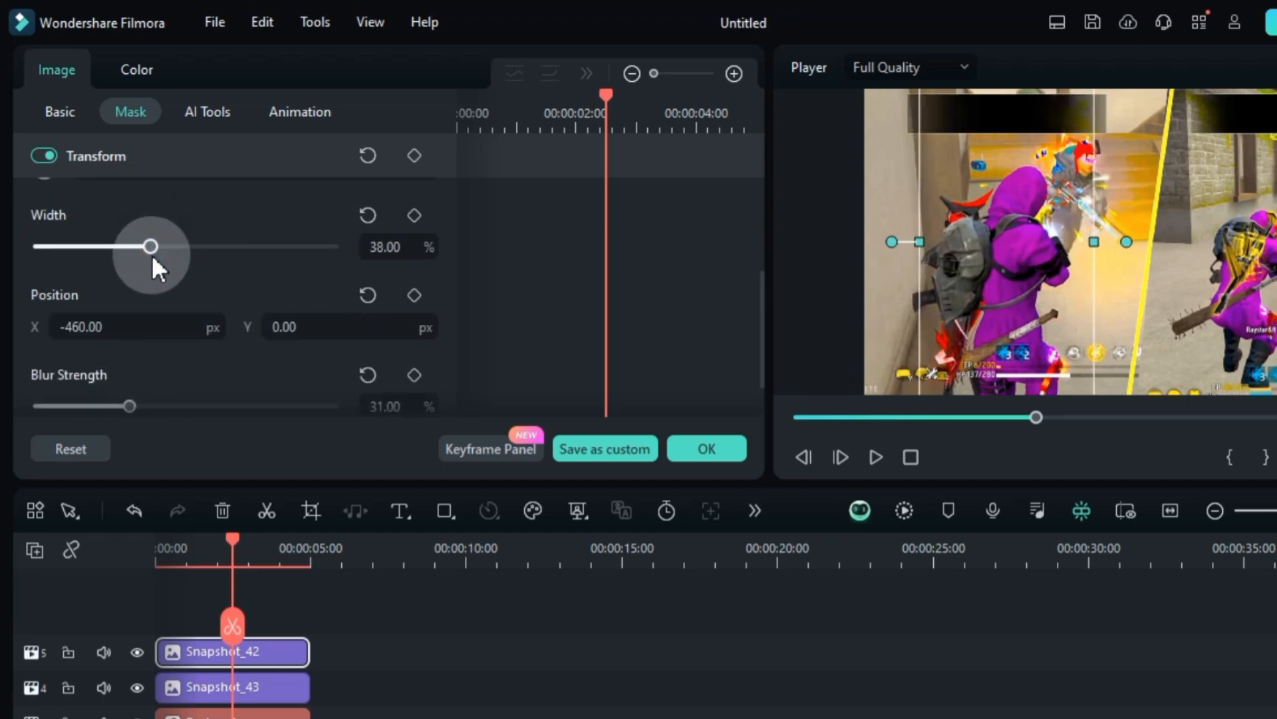
scroll(173, 283, down, 1)
drag(193, 340, 131, 348)
click(706, 449)
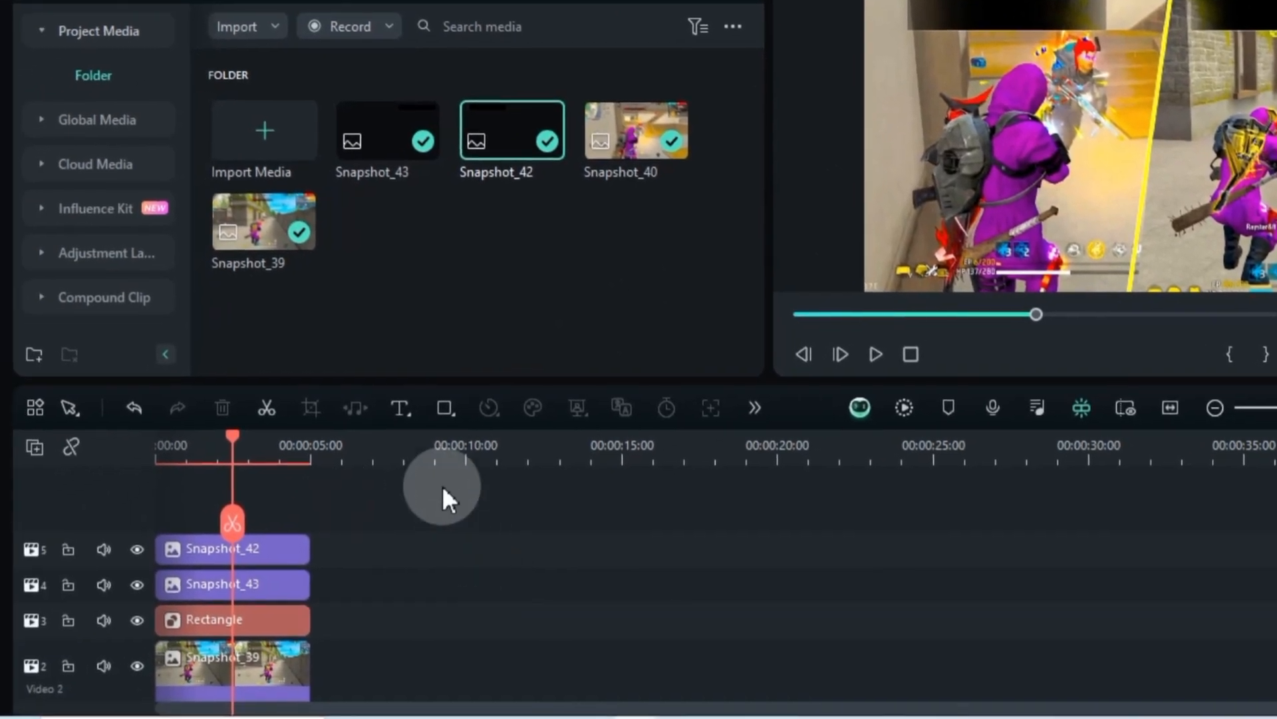
Add a default text clip at the start of a new top track, with the playhead over it
click(185, 511)
click(442, 447)
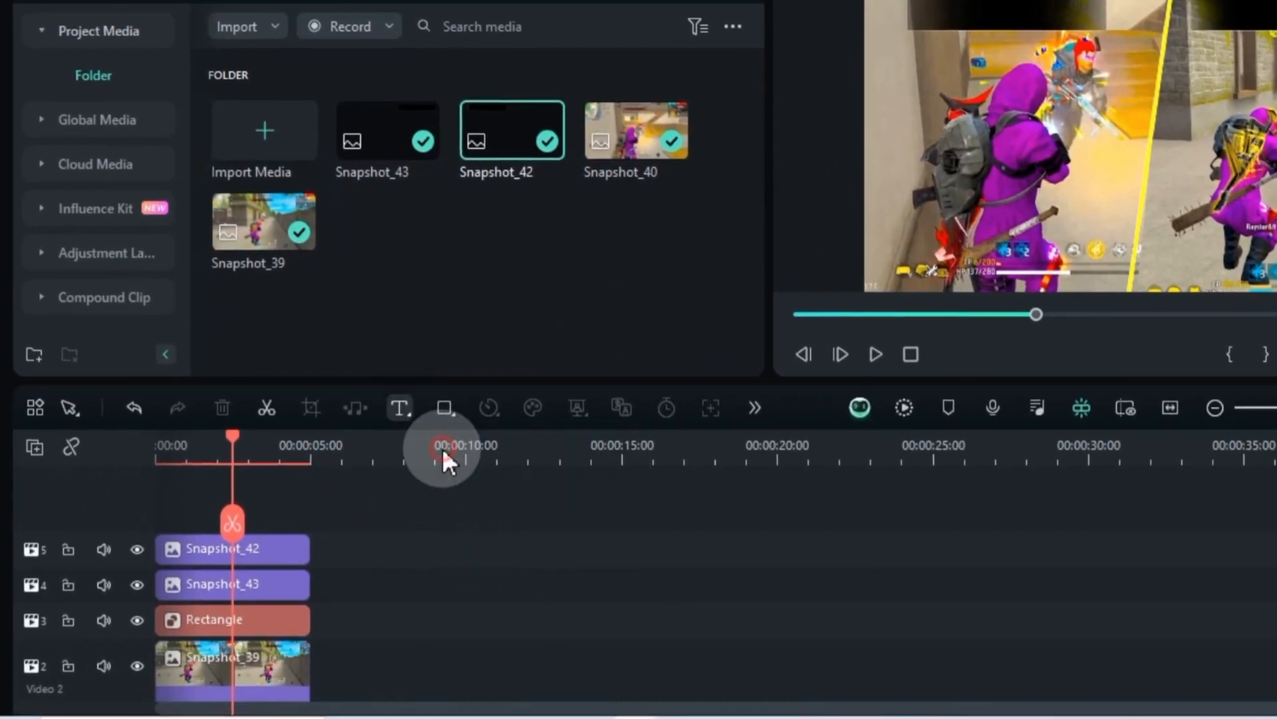
drag(346, 549, 196, 548)
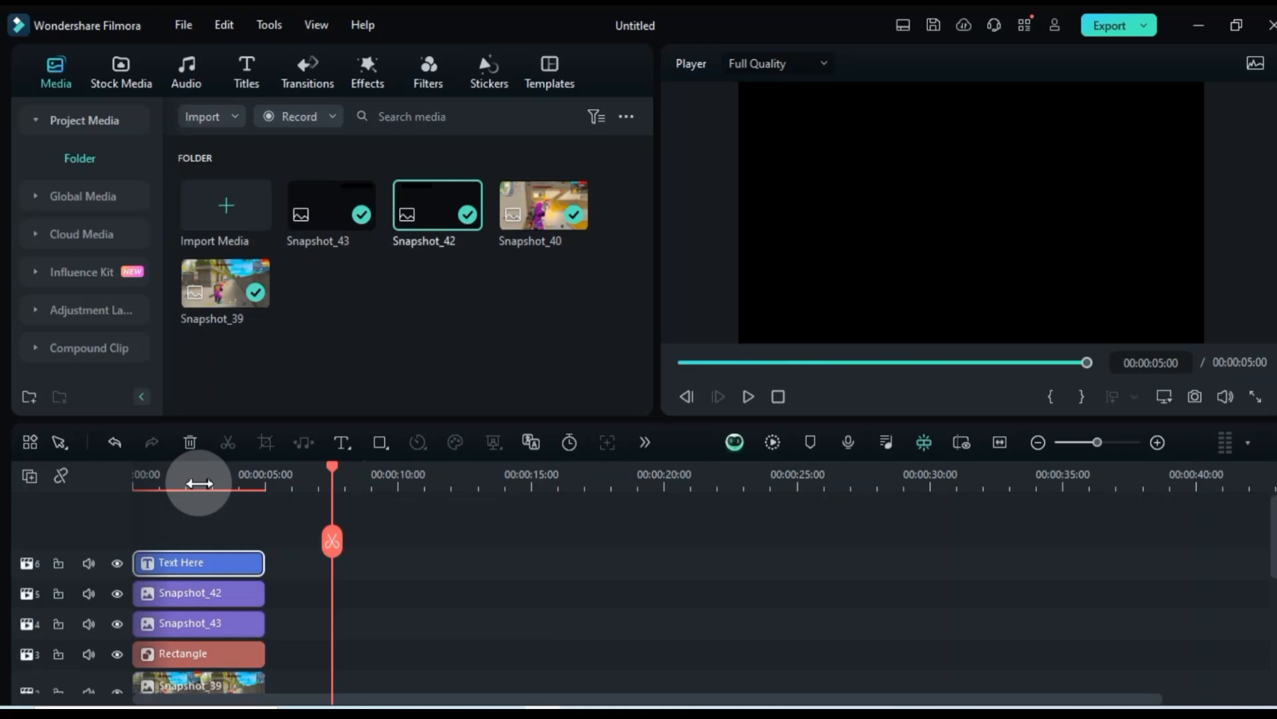
click(198, 483)
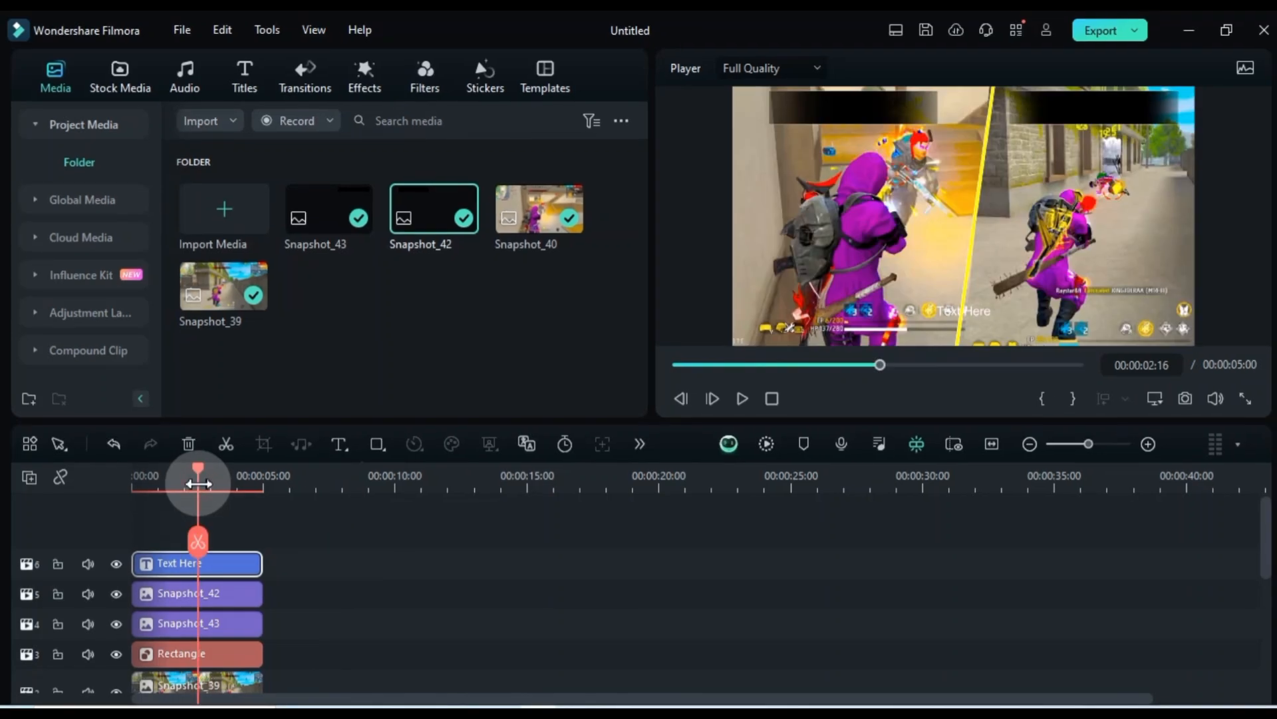
Open the text clip's properties and move the text onto the left-hand black bar
double_click(223, 564)
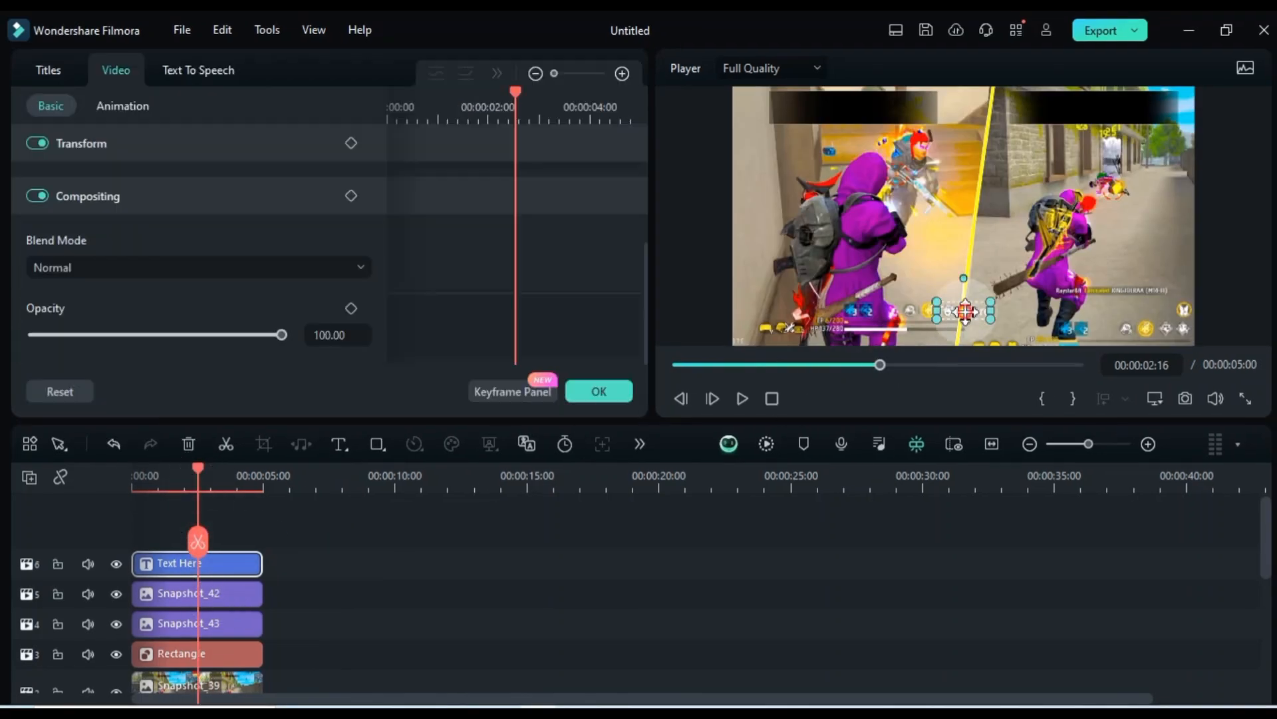
drag(966, 311, 839, 115)
scroll(256, 241, up, 5)
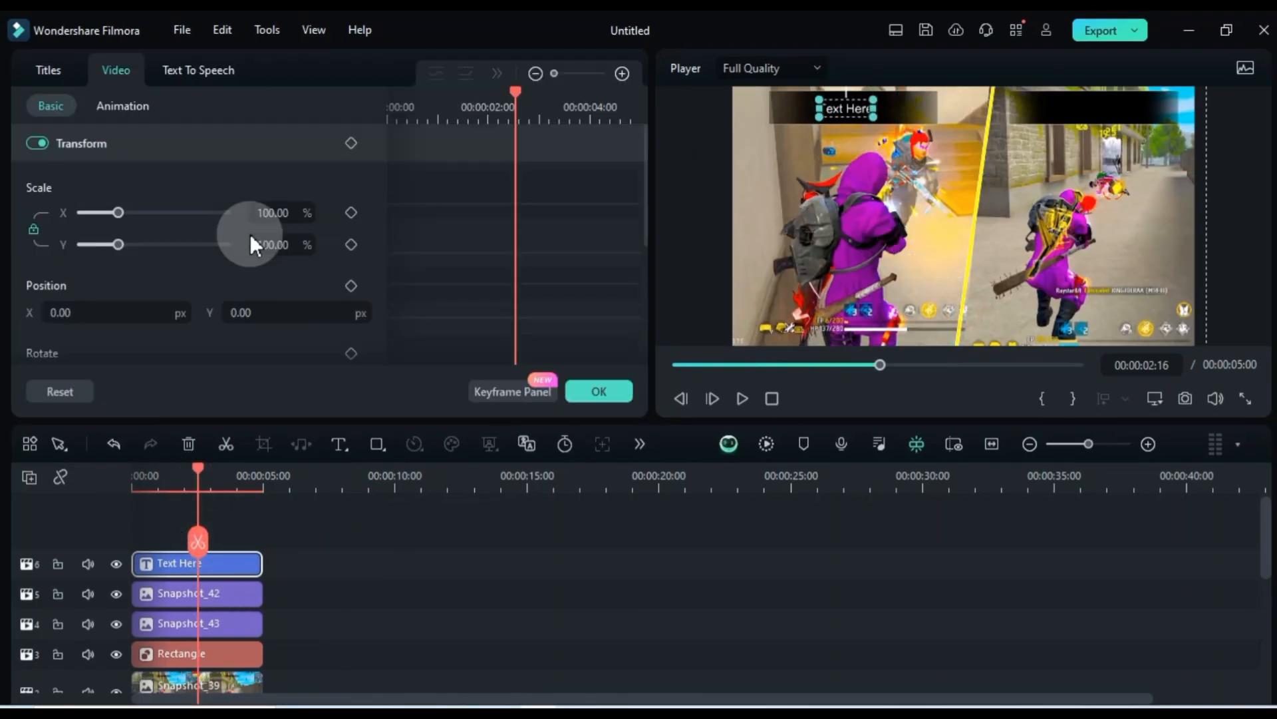
Set the text clip's font size to 36 and its font to Bebas
click(52, 71)
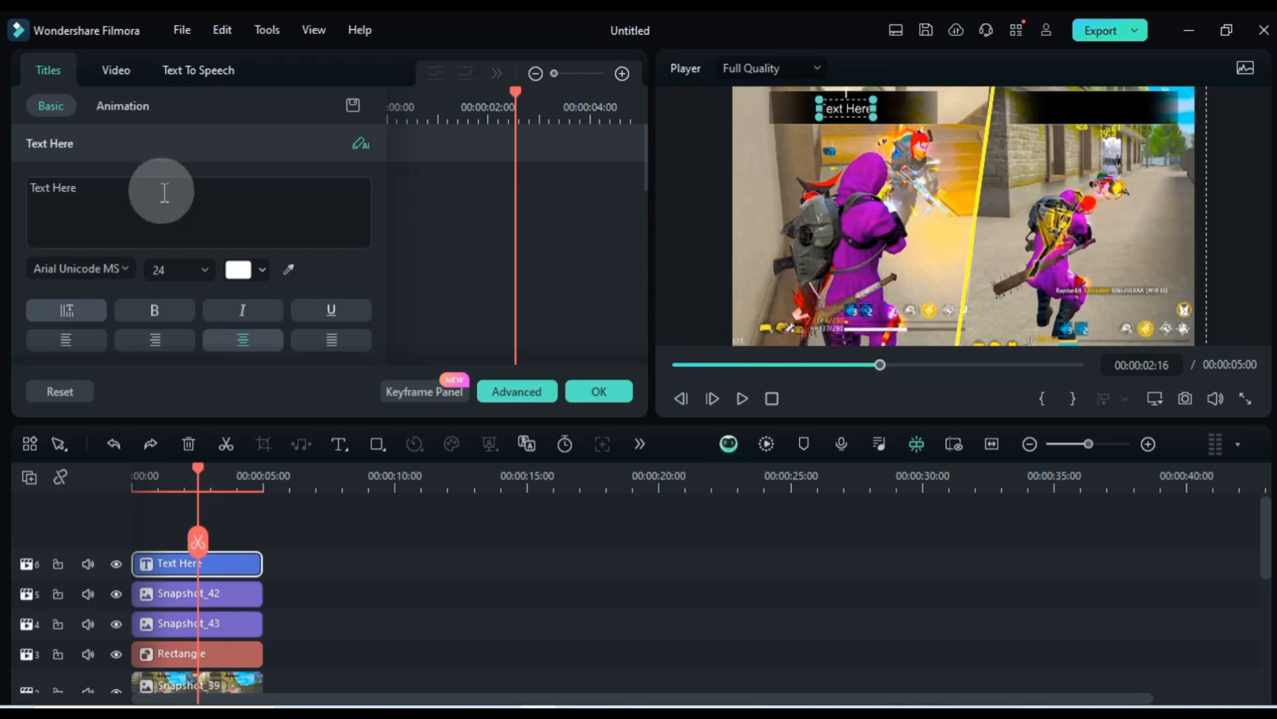
click(184, 269)
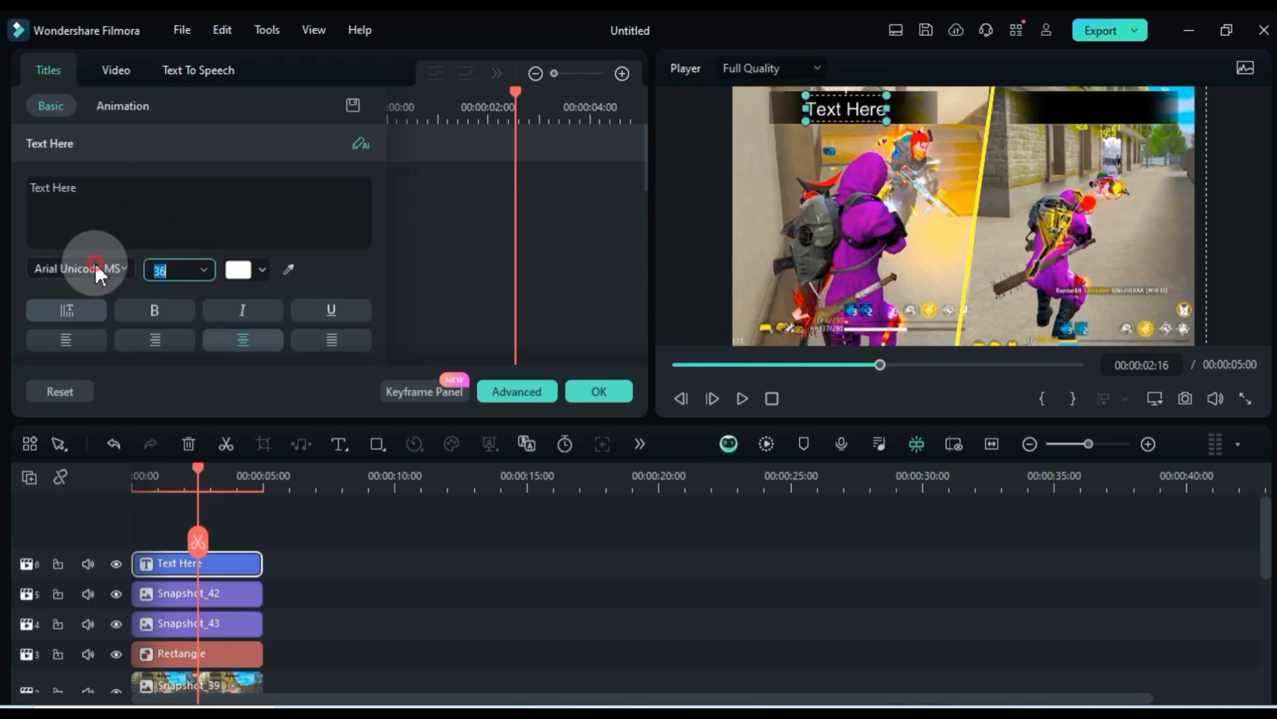
click(95, 268)
scroll(137, 553, down, 5)
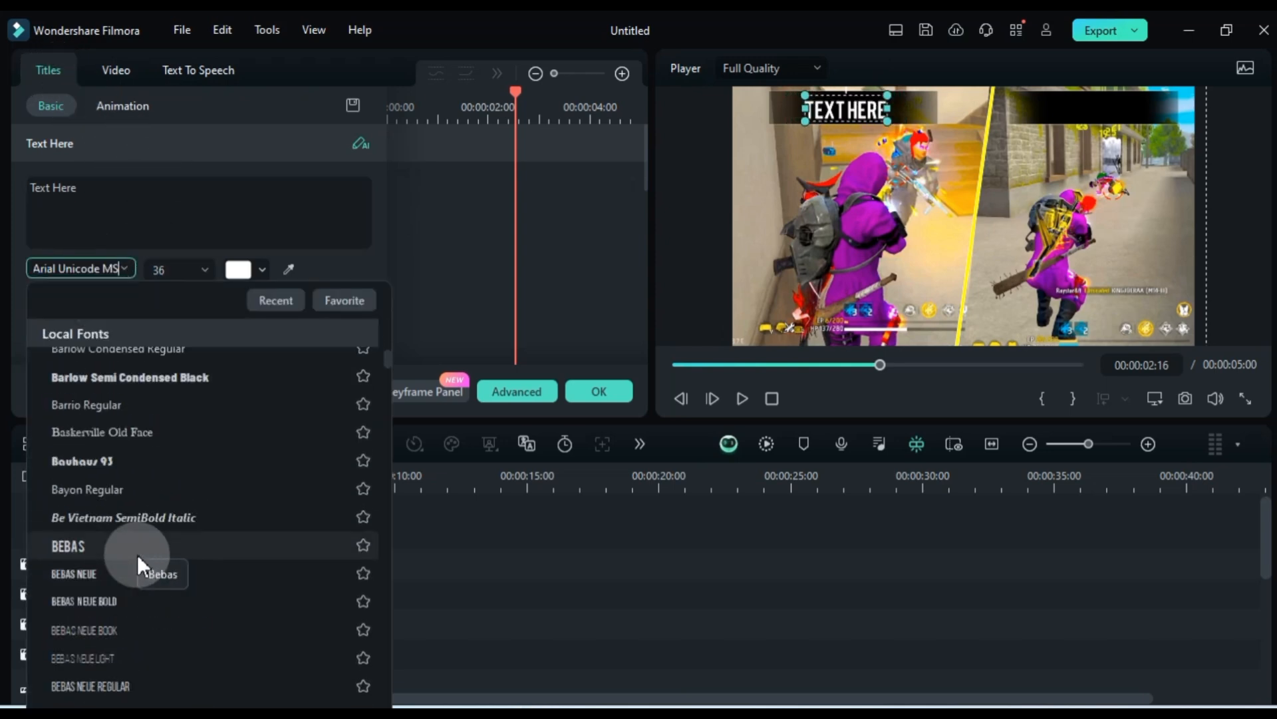
click(137, 546)
Replace the placeholder text with CLOSE RANGE and set its font size to 44
triple_click(153, 198)
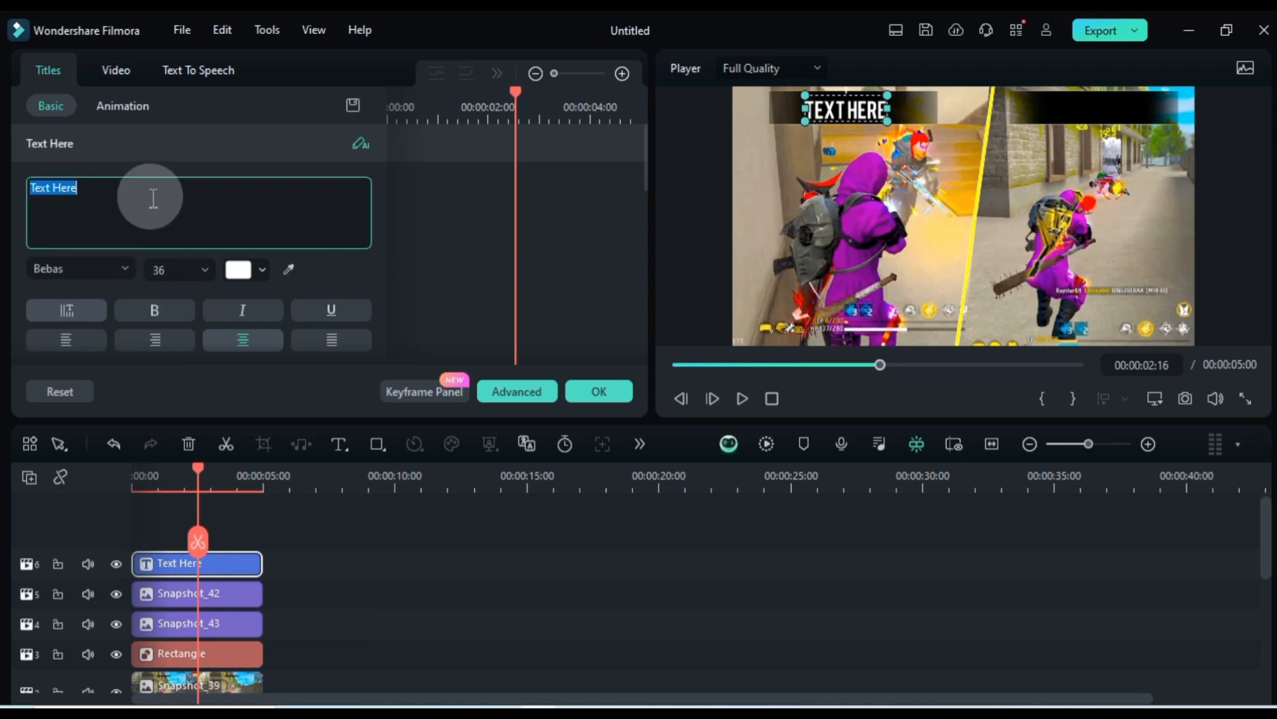
text(CLOSE RANGE)
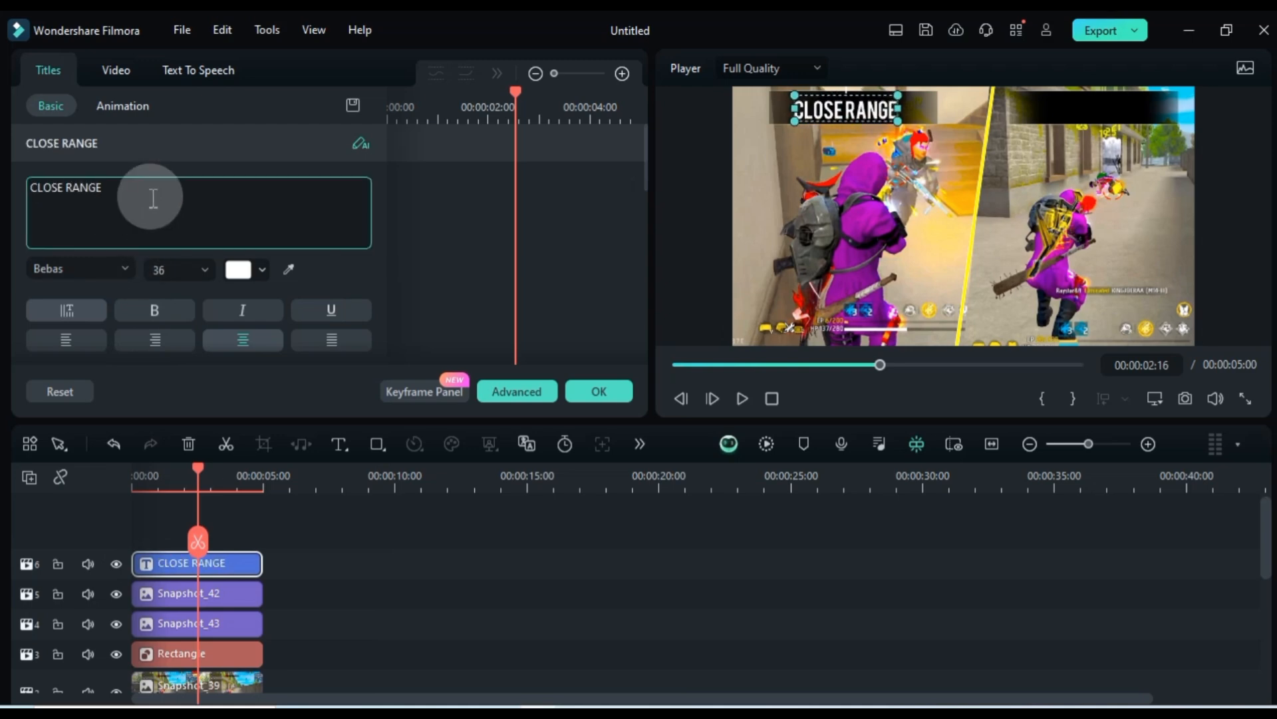
click(174, 270)
scroll(174, 271, down, 2)
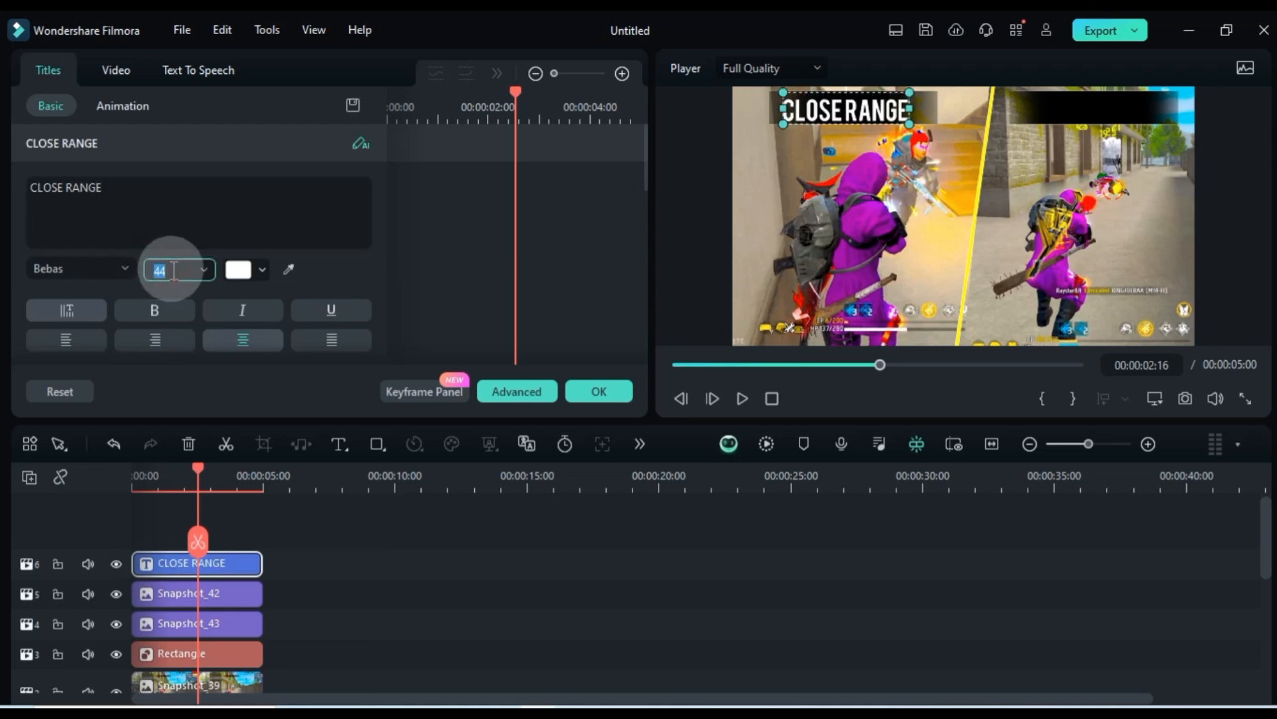
Position the CLOSE RANGE title at X 23 px and Y 15 px, centred over the left-hand black bar
click(136, 64)
drag(275, 313, 287, 314)
drag(119, 312, 135, 312)
drag(276, 312, 275, 312)
Duplicate the CLOSE RANGE clip onto a new track above and open the copy's properties with the playhead over it
click(244, 522)
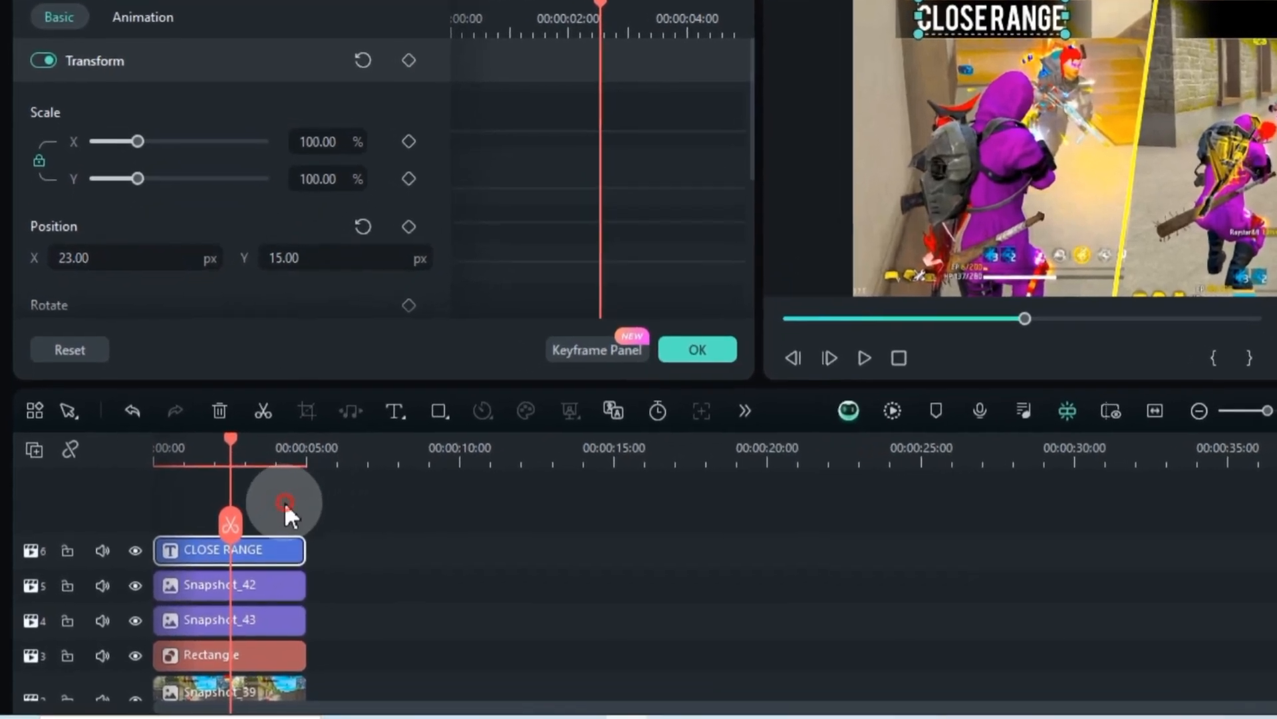
drag(263, 543, 256, 508)
click(223, 450)
double_click(278, 547)
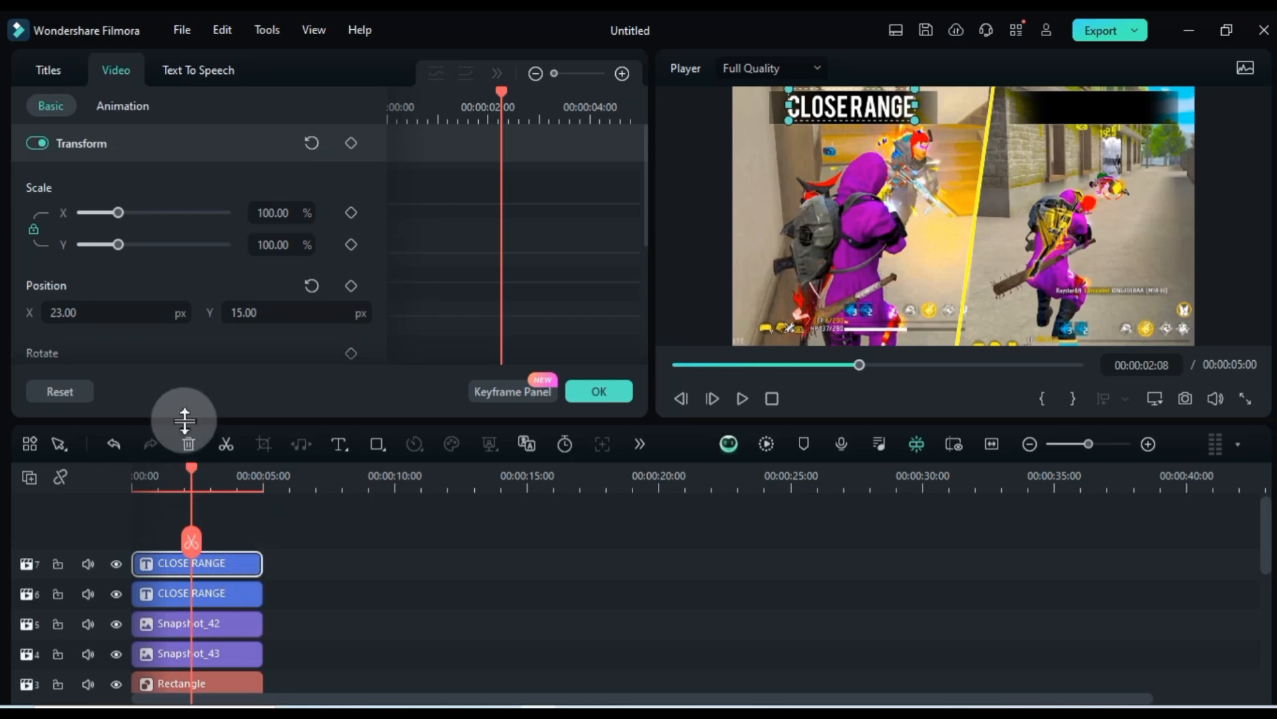
Move the copied title onto the right-hand black bar and change its text to RUNNING ENEMY
drag(120, 309, 90, 308)
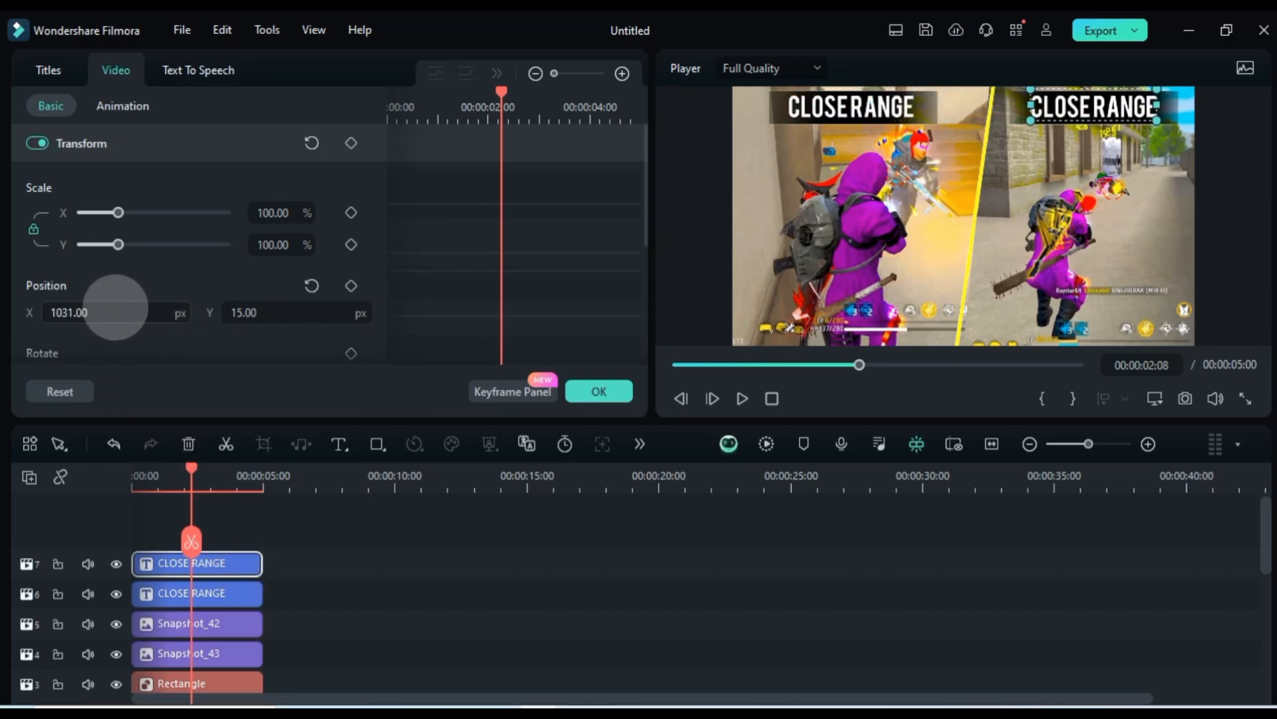
click(38, 68)
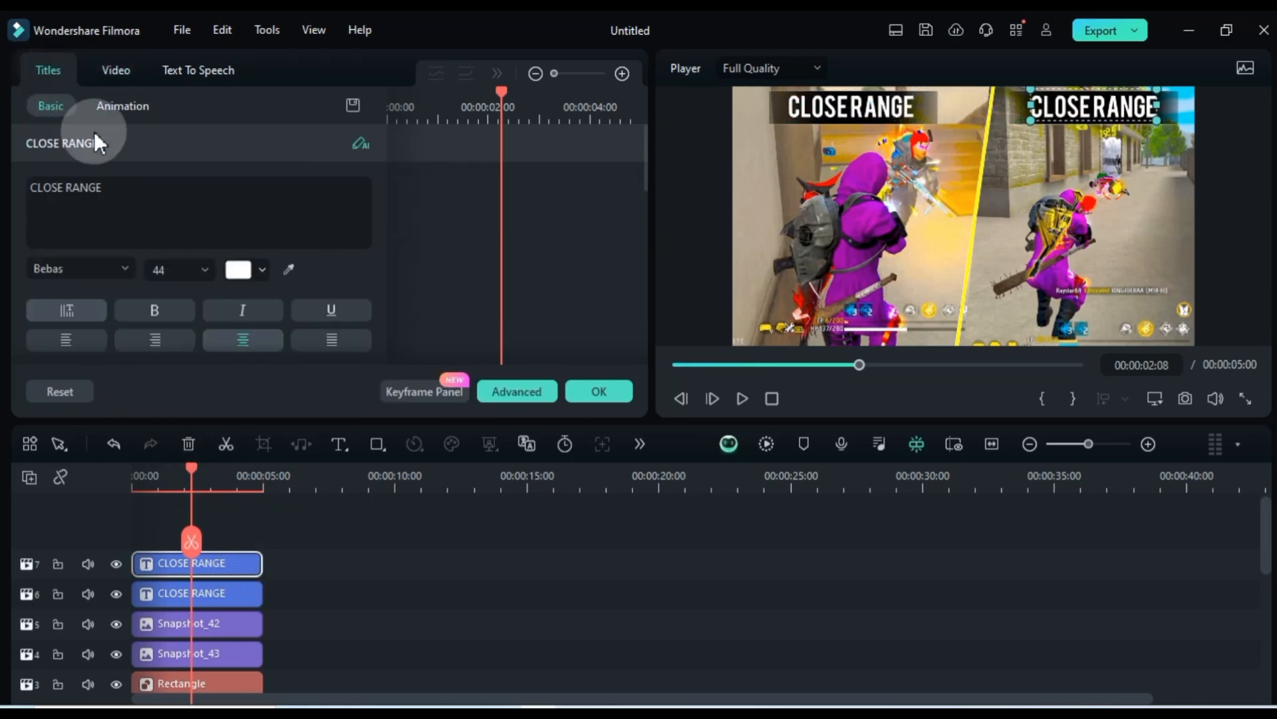
click(141, 215)
key(ctrl+a)
text(RUN)
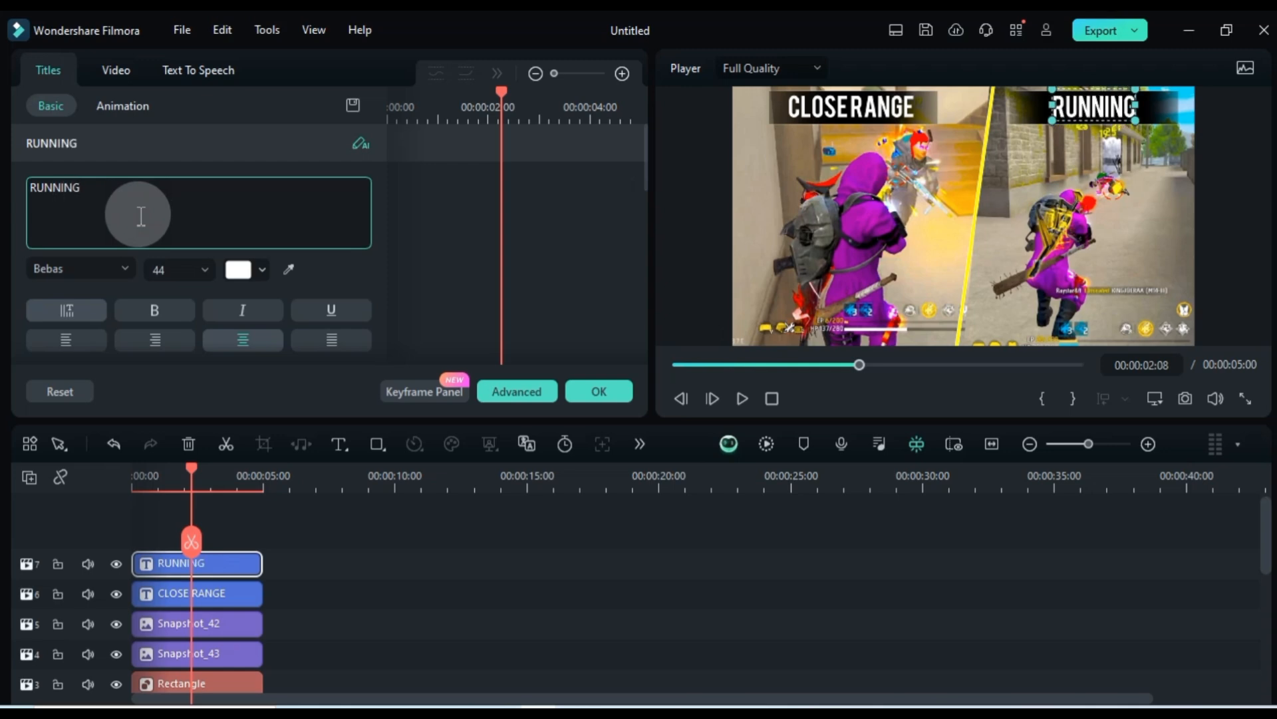
text(NING ENEMY)
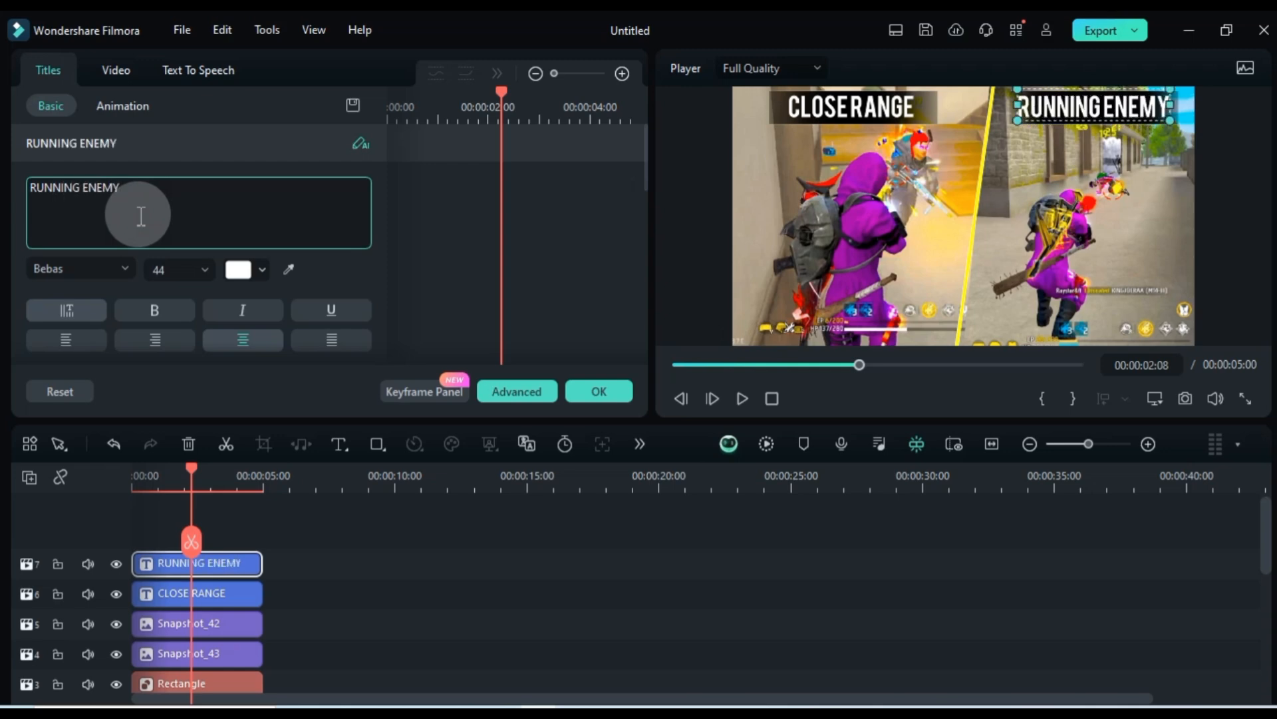
click(269, 530)
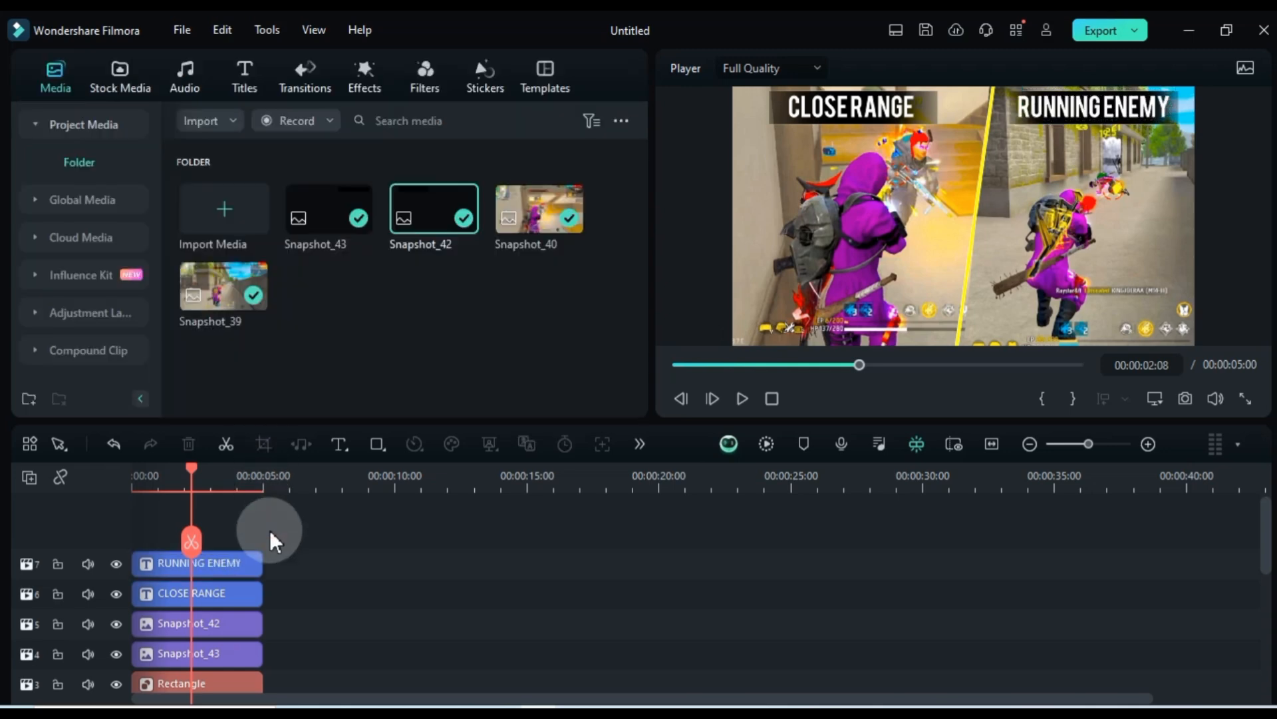
Add an extra space between the words in both the RUNNING ENEMY and CLOSE RANGE titles
double_click(246, 563)
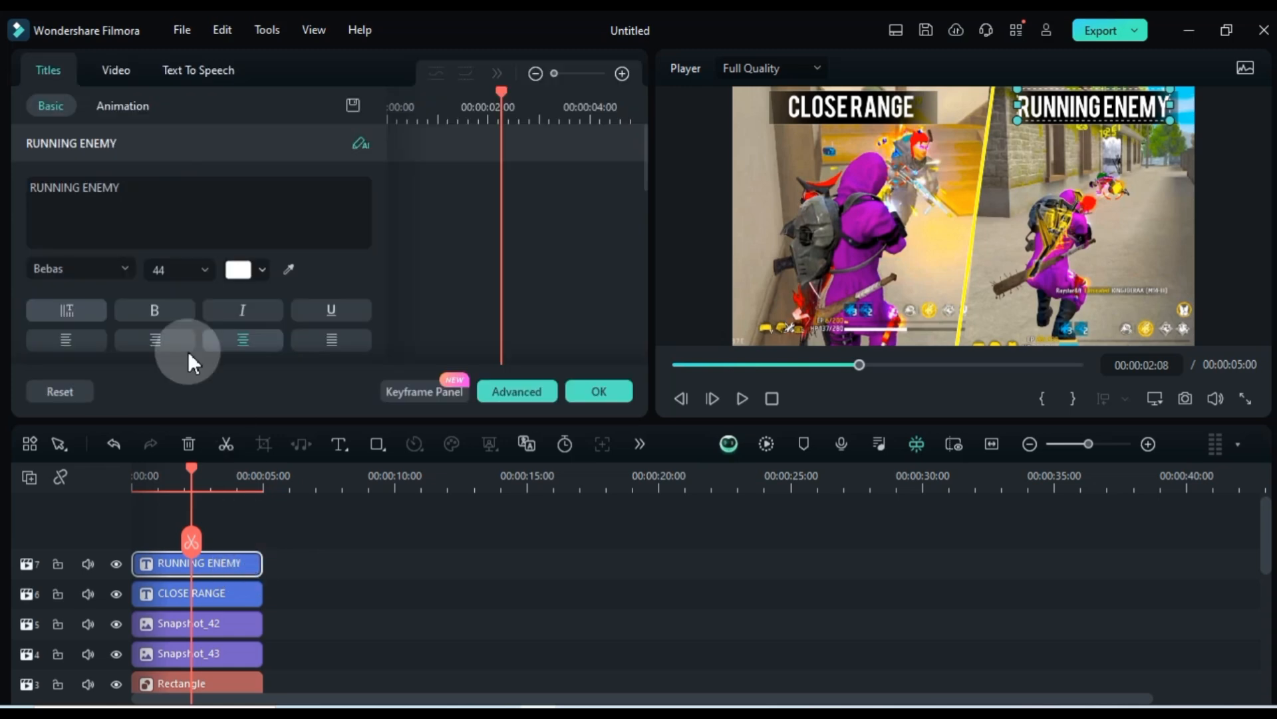
click(198, 592)
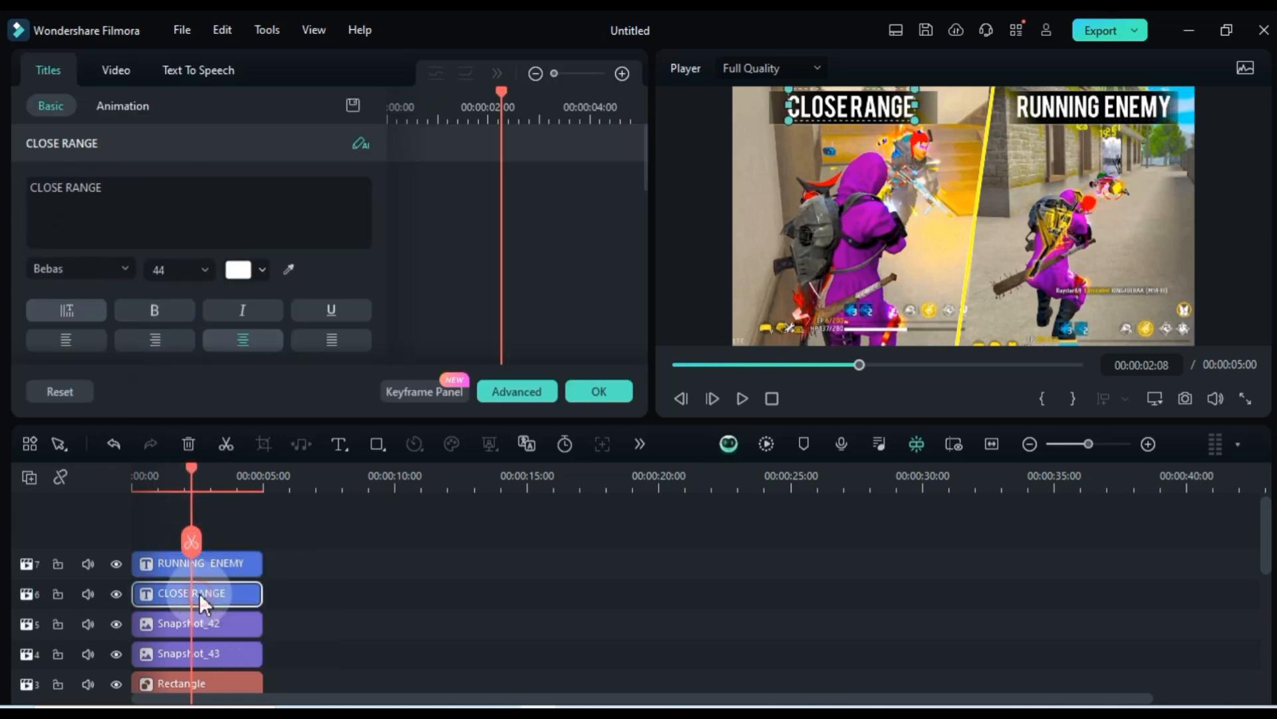
click(79, 211)
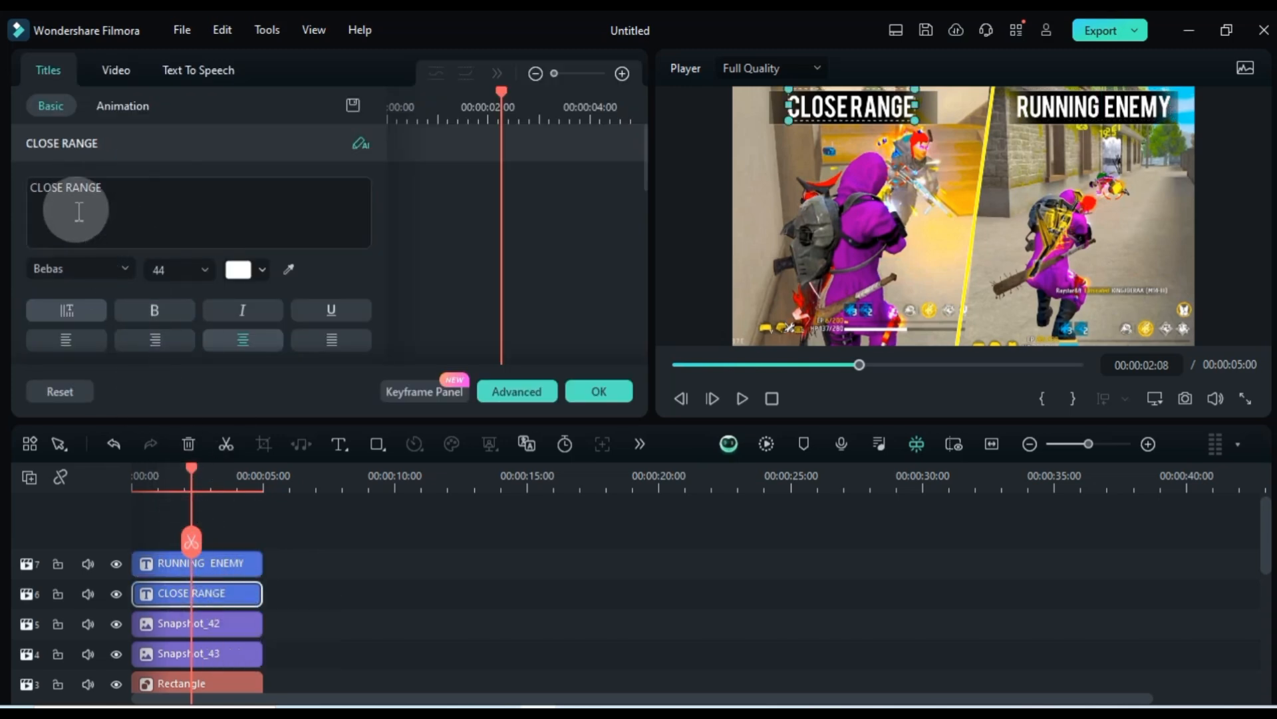
click(230, 509)
Duplicate the RUNNING ENEMY clip and move the copy to the lower middle of the frame, about X 1031 px and Y -345 px
click(218, 566)
key(alt+d)
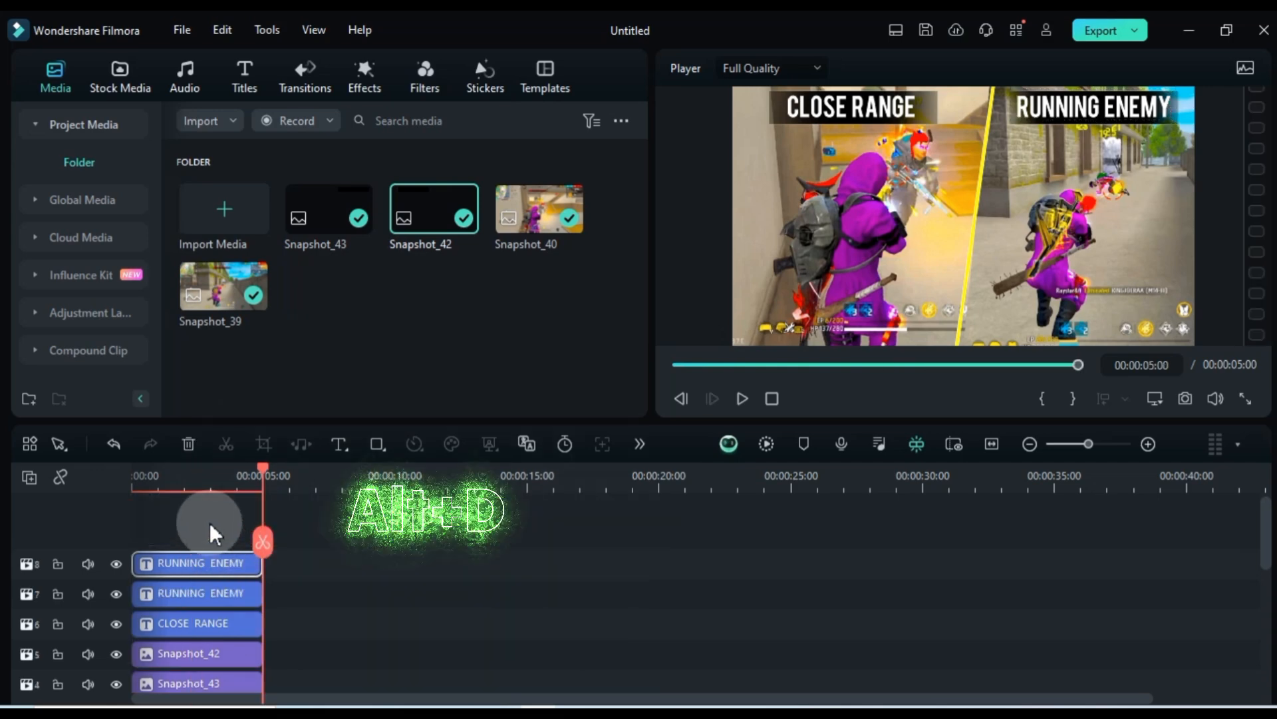
click(224, 563)
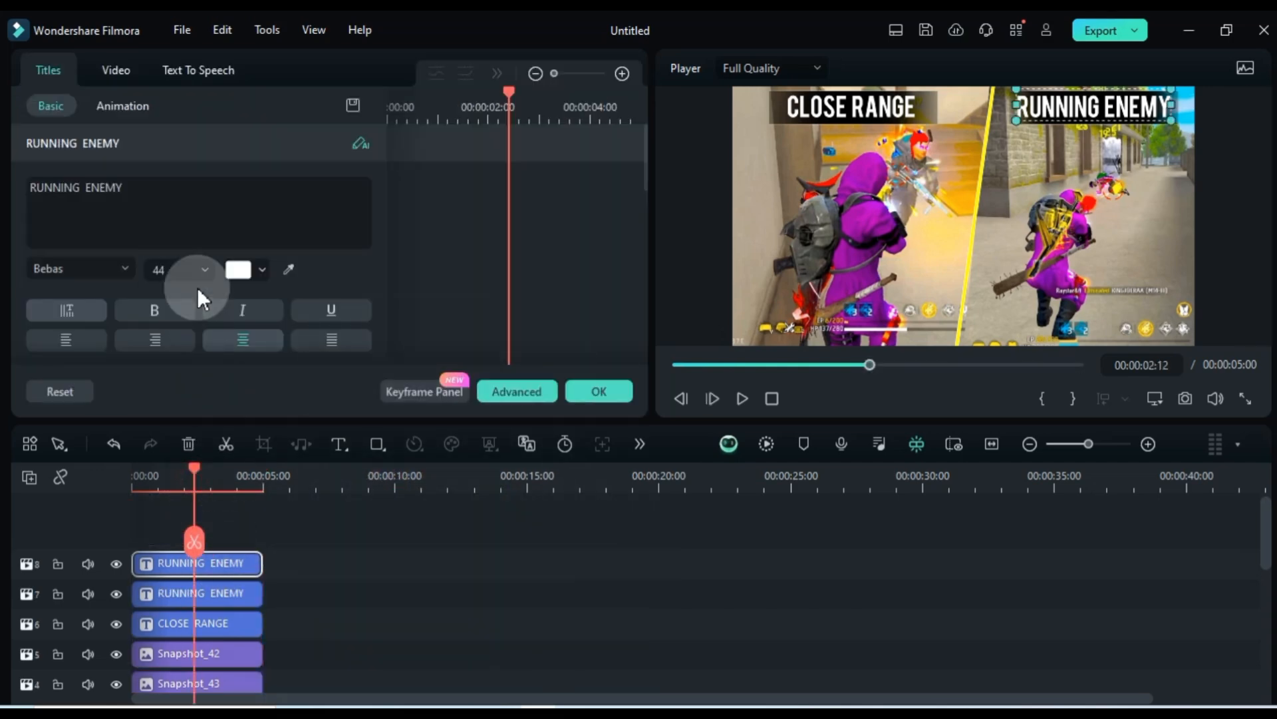
click(130, 74)
drag(313, 312, 298, 314)
drag(1099, 188, 973, 278)
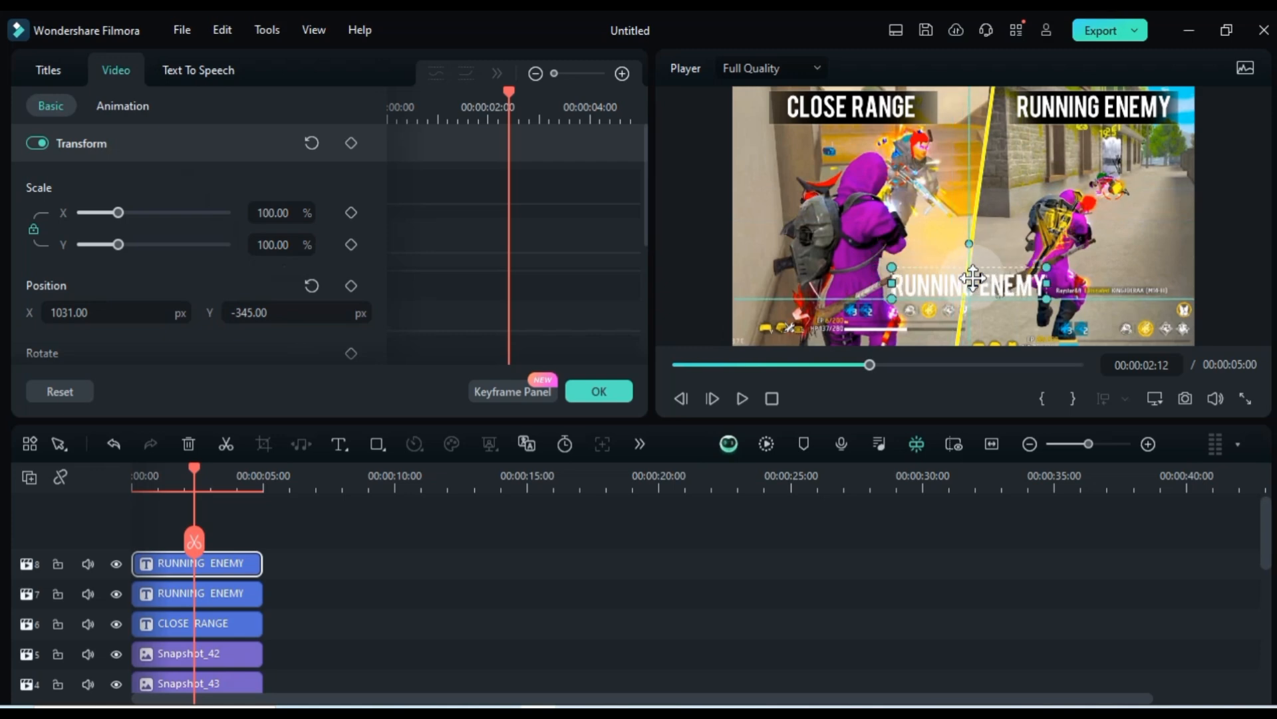
Change the lower title's text to ONE TAP
click(49, 70)
triple_click(181, 218)
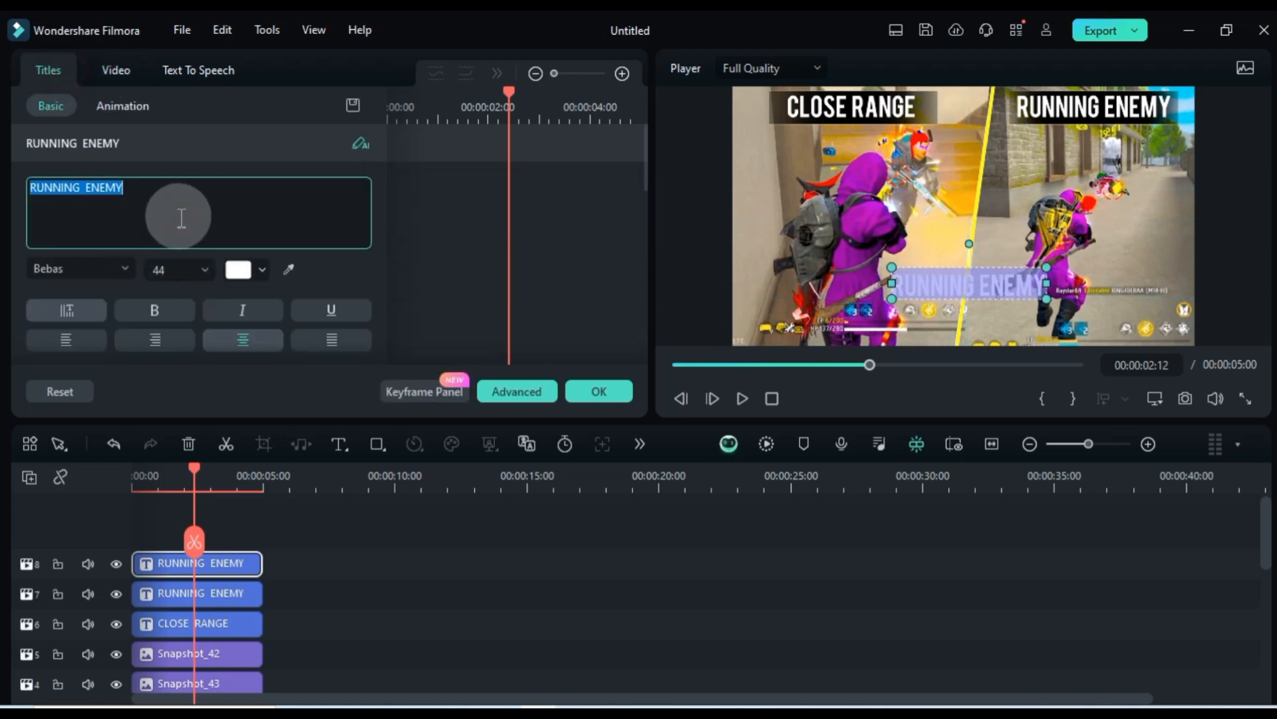
text(ONE TAP)
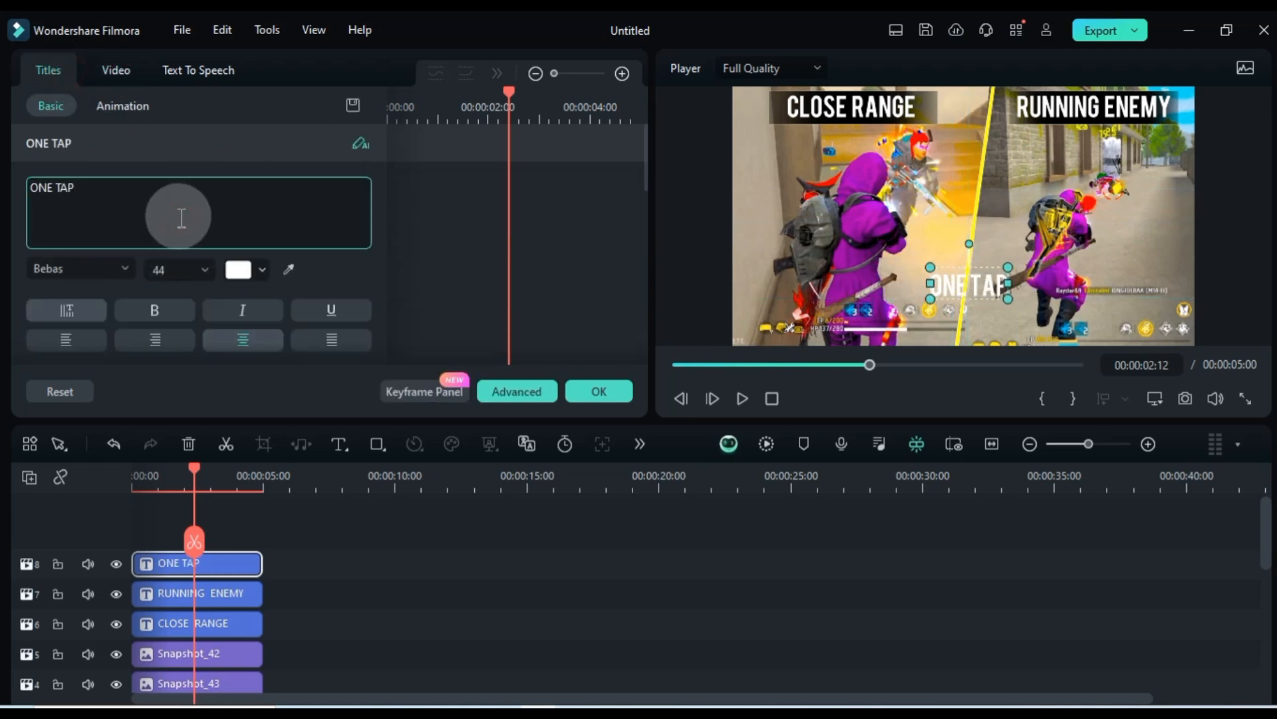
Set the ONE TAP title to Bowlby One Regular at size 64 and nudge it slightly down and to the left
click(98, 268)
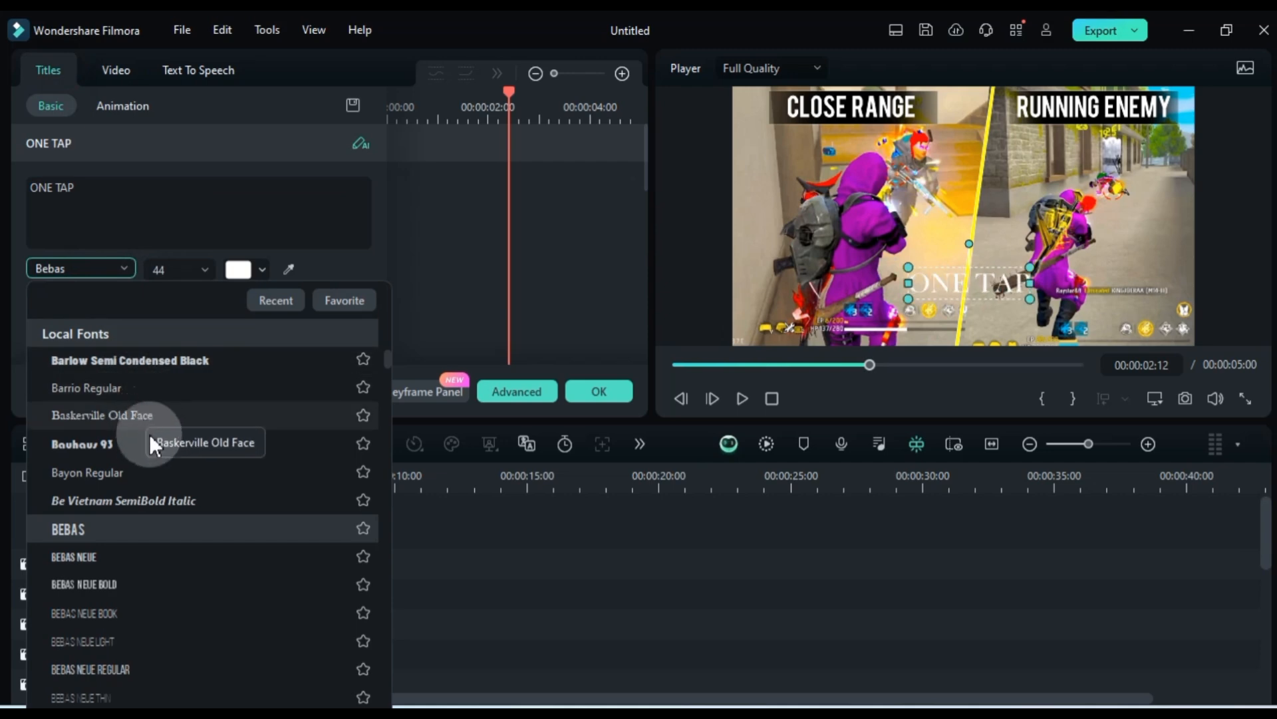
scroll(161, 476, down, 10)
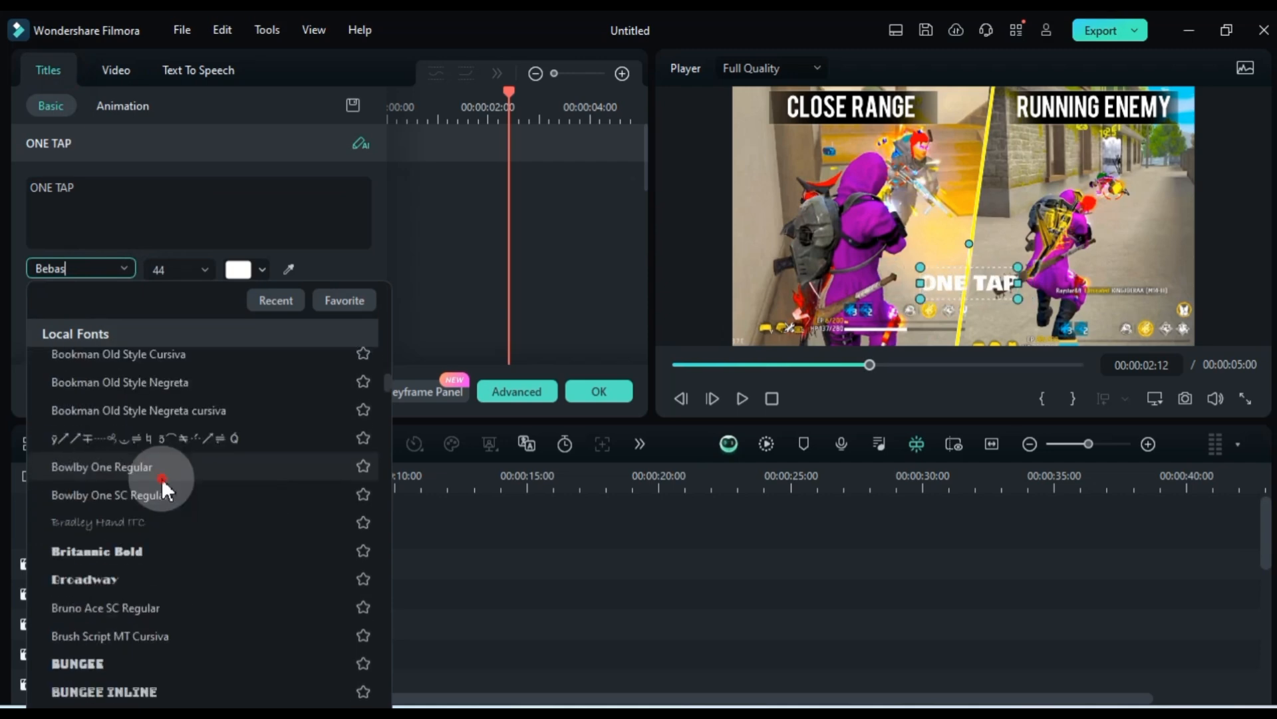
click(162, 478)
scroll(172, 270, down, 3)
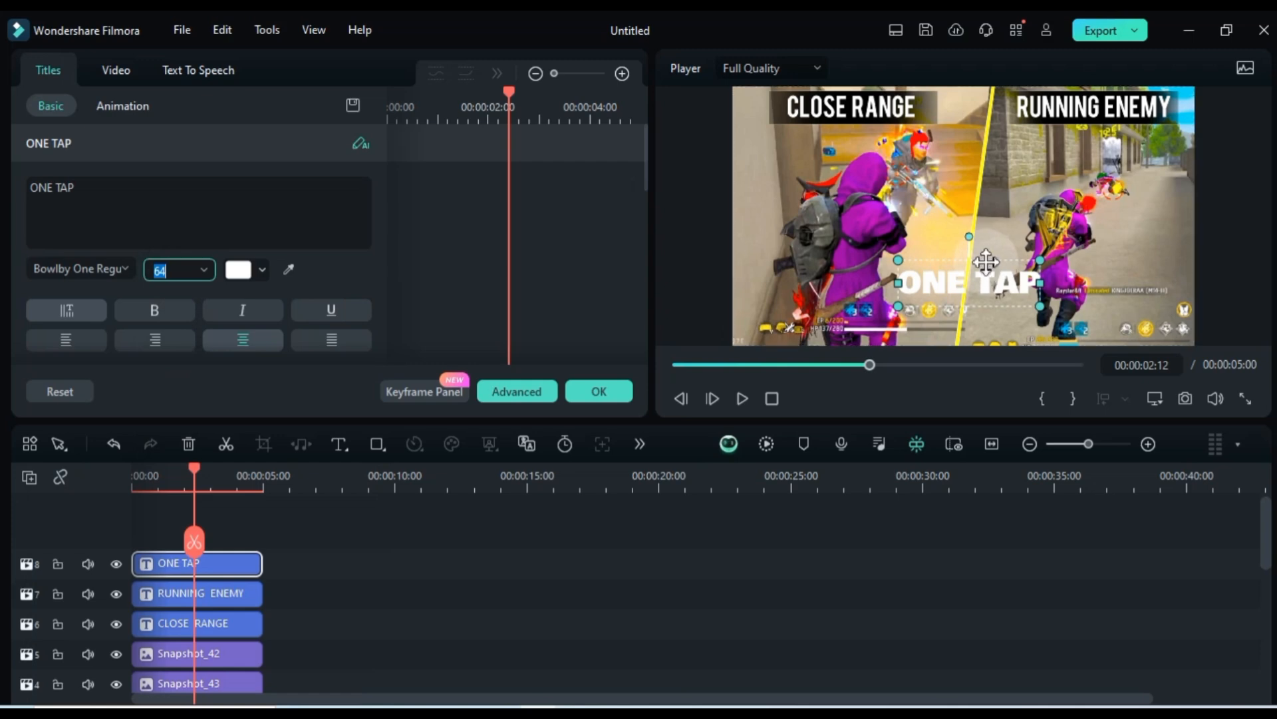
drag(986, 262, 981, 266)
Duplicate the ONE TAP clip onto a new track above and change the copy's text to HEADSHOT
drag(257, 561, 243, 529)
click(197, 473)
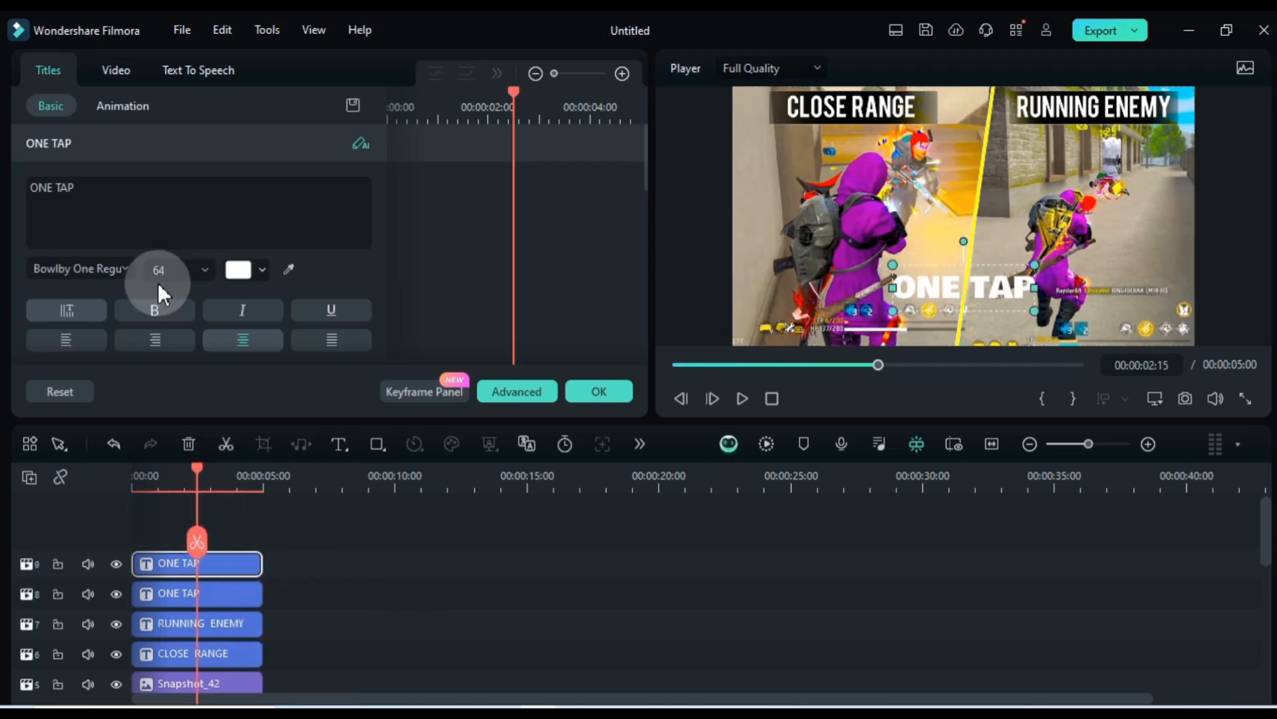
triple_click(171, 220)
text(HEADSH)
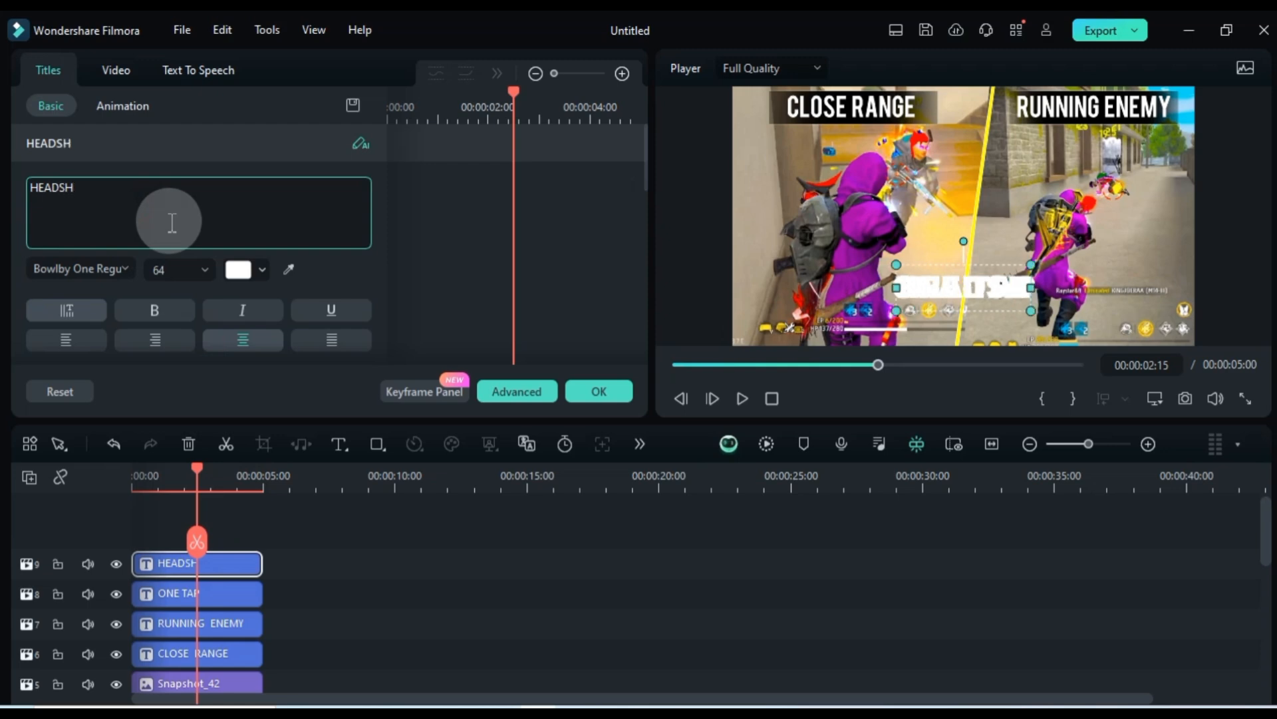
text(OT)
Move the HEADSHOT title below ONE TAP to Y -475 px, set its font size to 90, and raise it slightly
click(125, 68)
drag(313, 308, 314, 308)
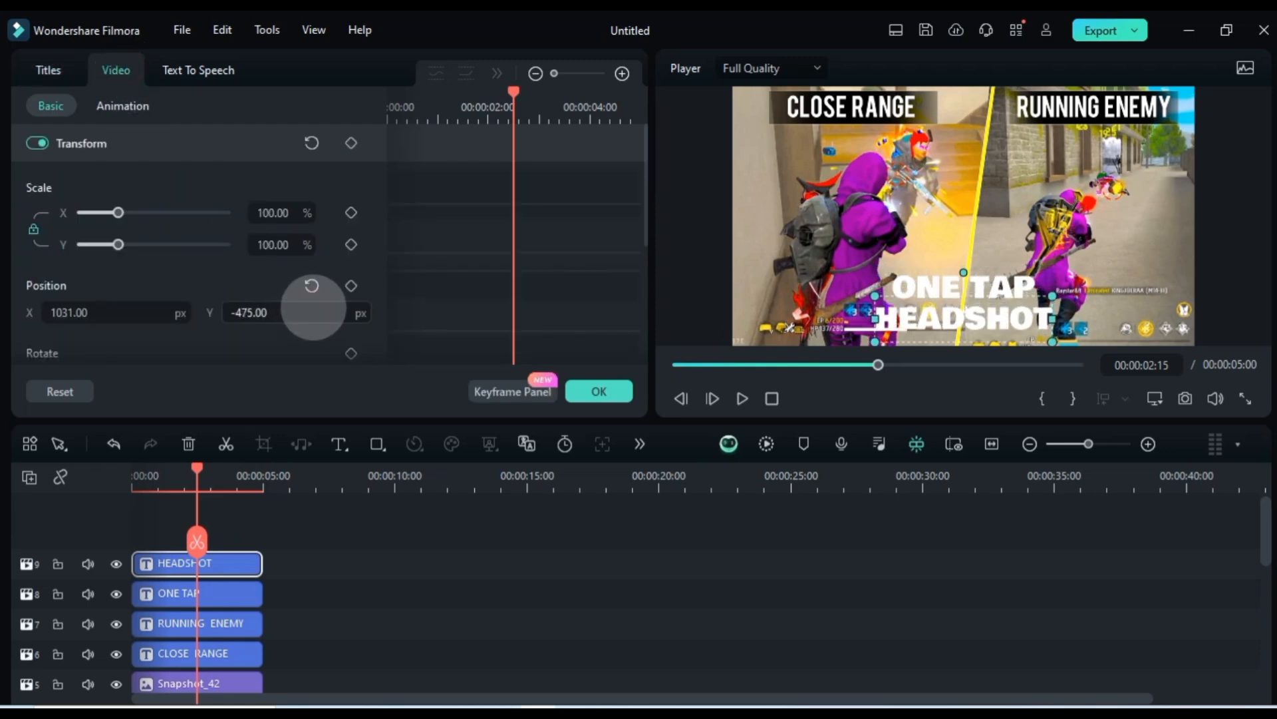
click(44, 71)
click(174, 271)
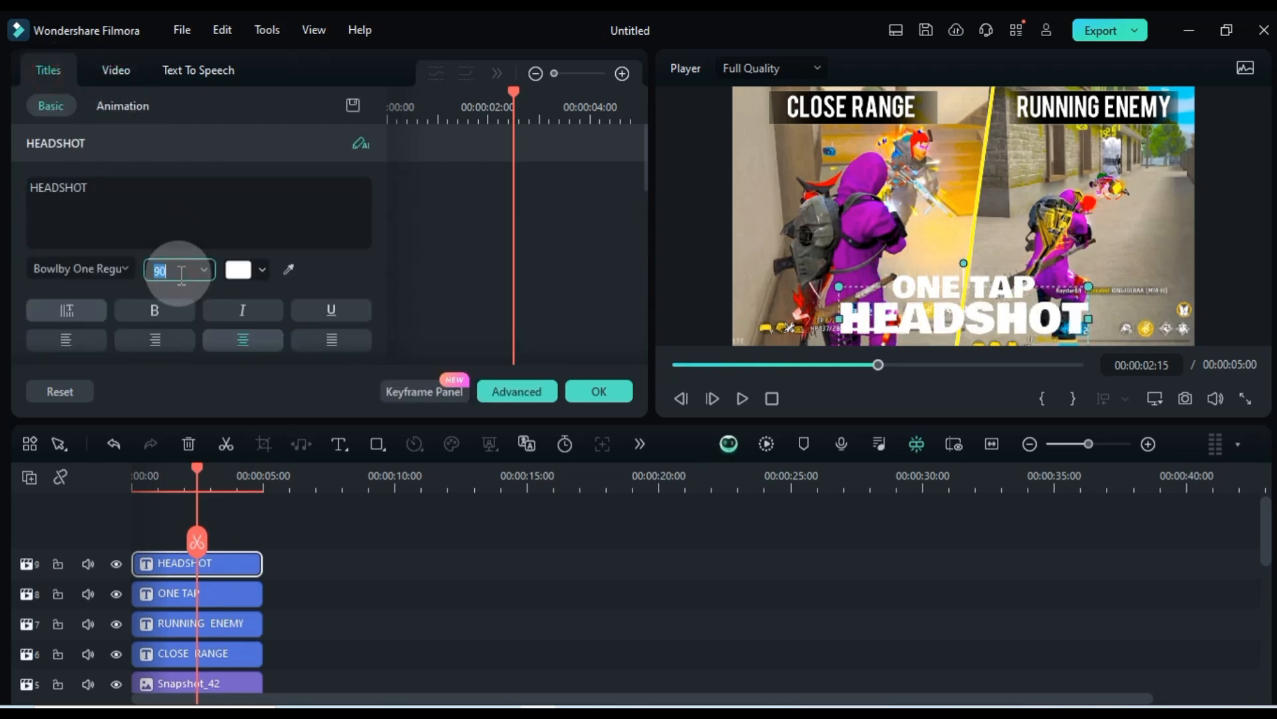
click(112, 74)
drag(262, 302, 290, 310)
Raise the ONE TAP title above HEADSHOT and set its font size to 56
click(1006, 276)
click(42, 71)
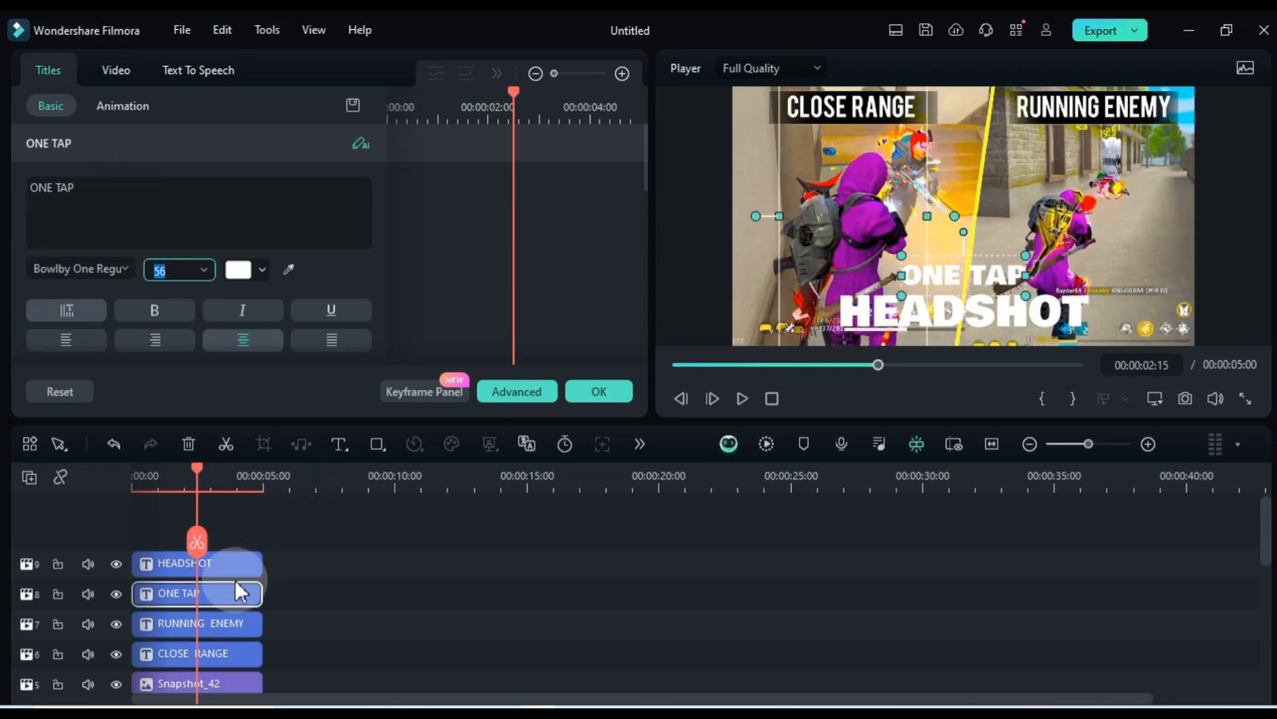
Change the HEADSHOT title's text colour to yellow
click(240, 274)
click(236, 429)
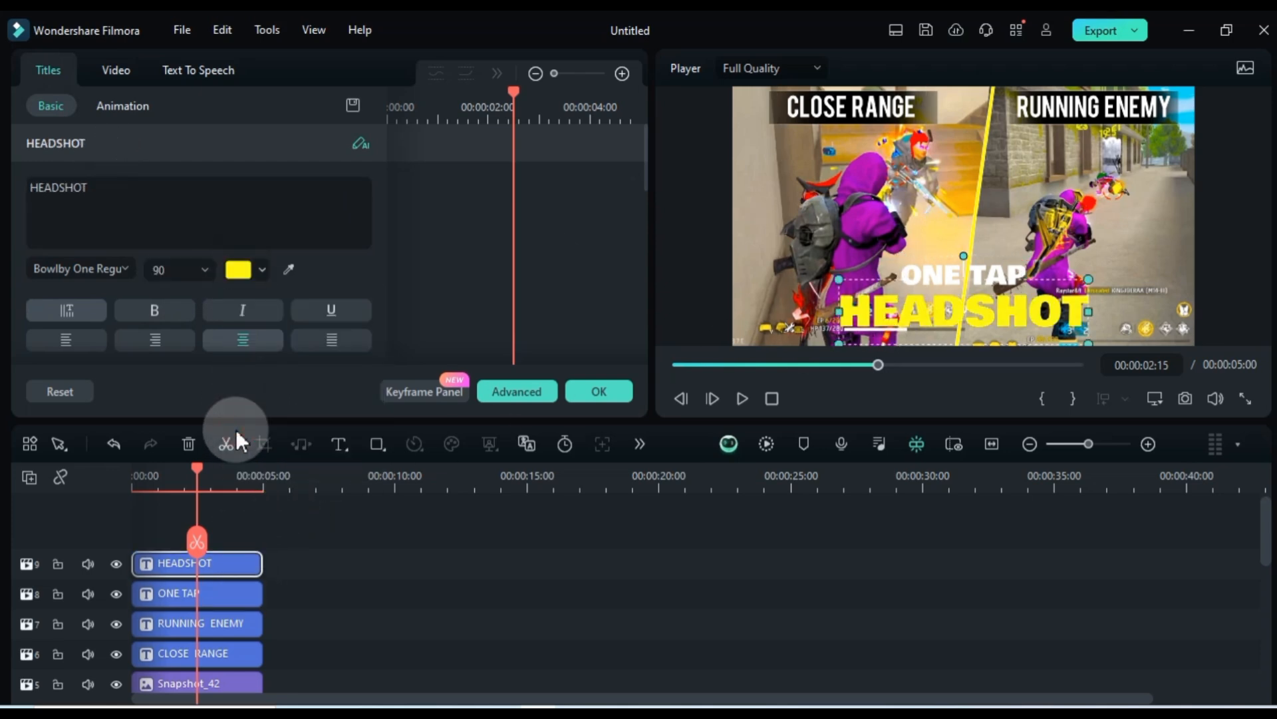
click(122, 209)
click(245, 519)
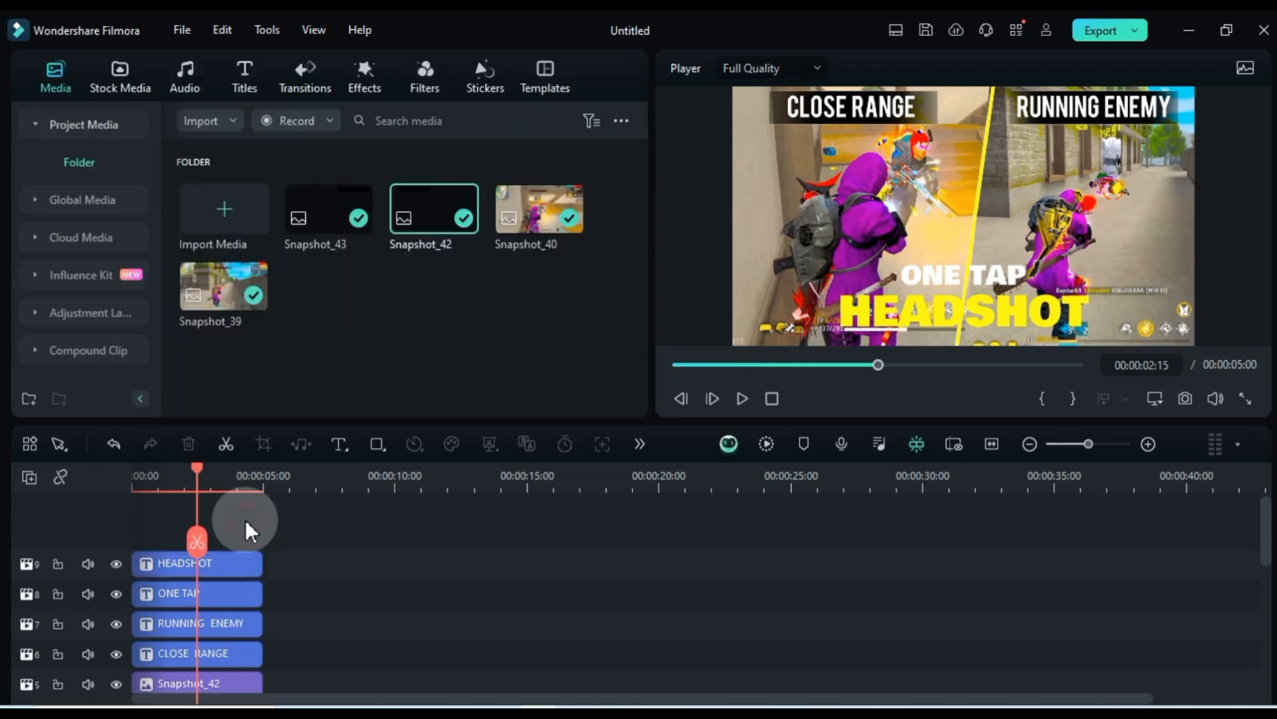
Move the ONE TAP and HEADSHOT clips up one track, leaving an empty track above RUNNING ENEMY
ctrl+click(249, 589)
drag(221, 593, 210, 564)
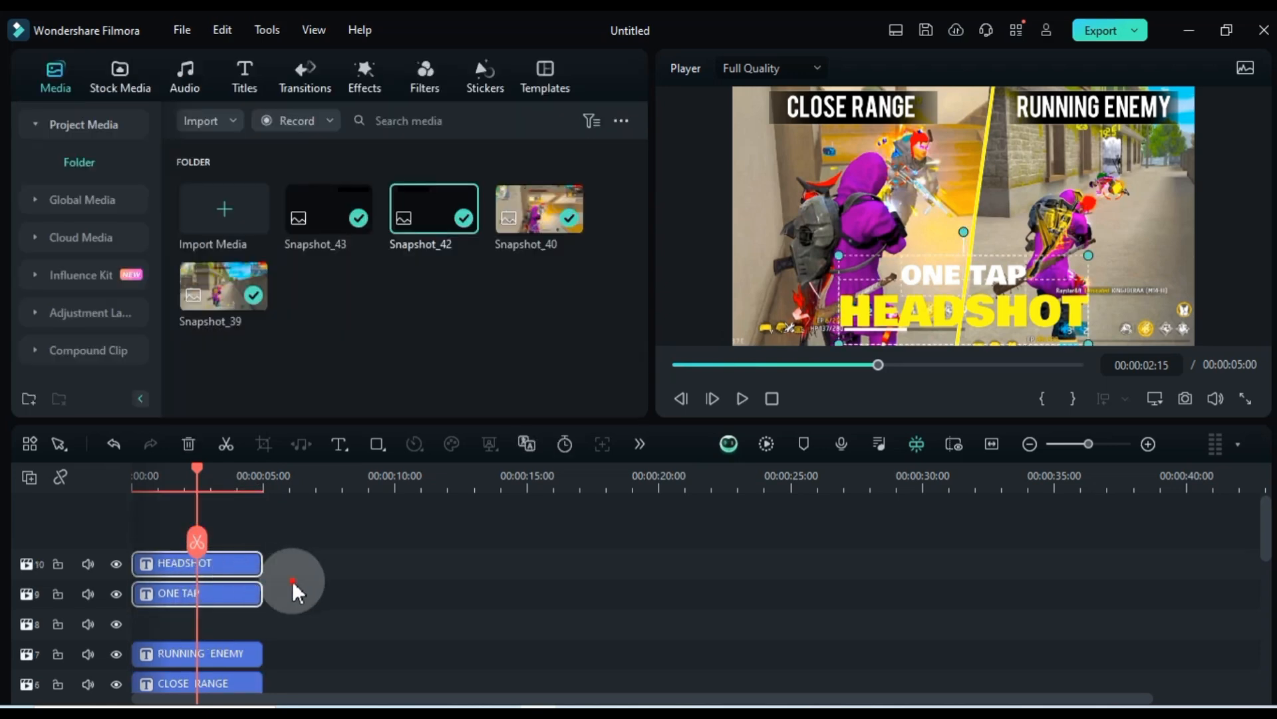
click(320, 541)
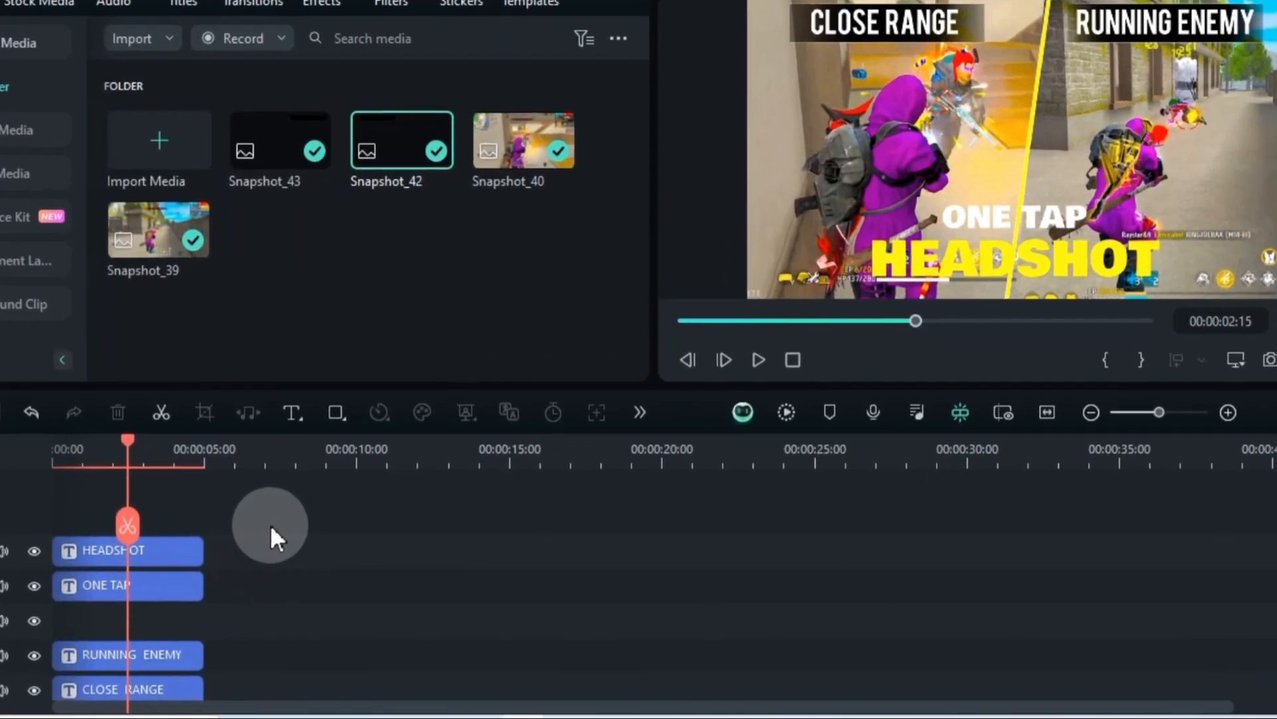
Draw a rectangle covering the ONE TAP and HEADSHOT text and move its clip to the start of the empty track beneath them
click(378, 444)
click(359, 447)
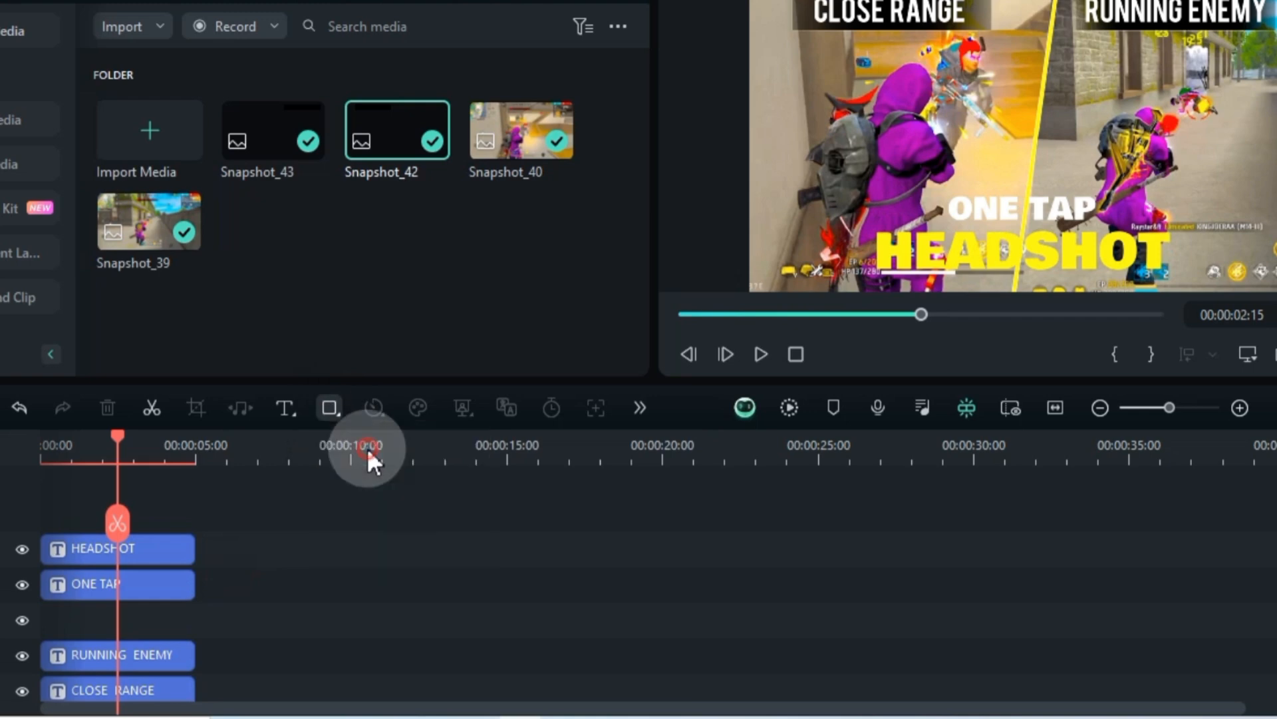
mouse_move(867, 180)
mouse_down()
mouse_move(987, 251)
mouse_move(996, 271)
mouse_move(1181, 284)
mouse_up()
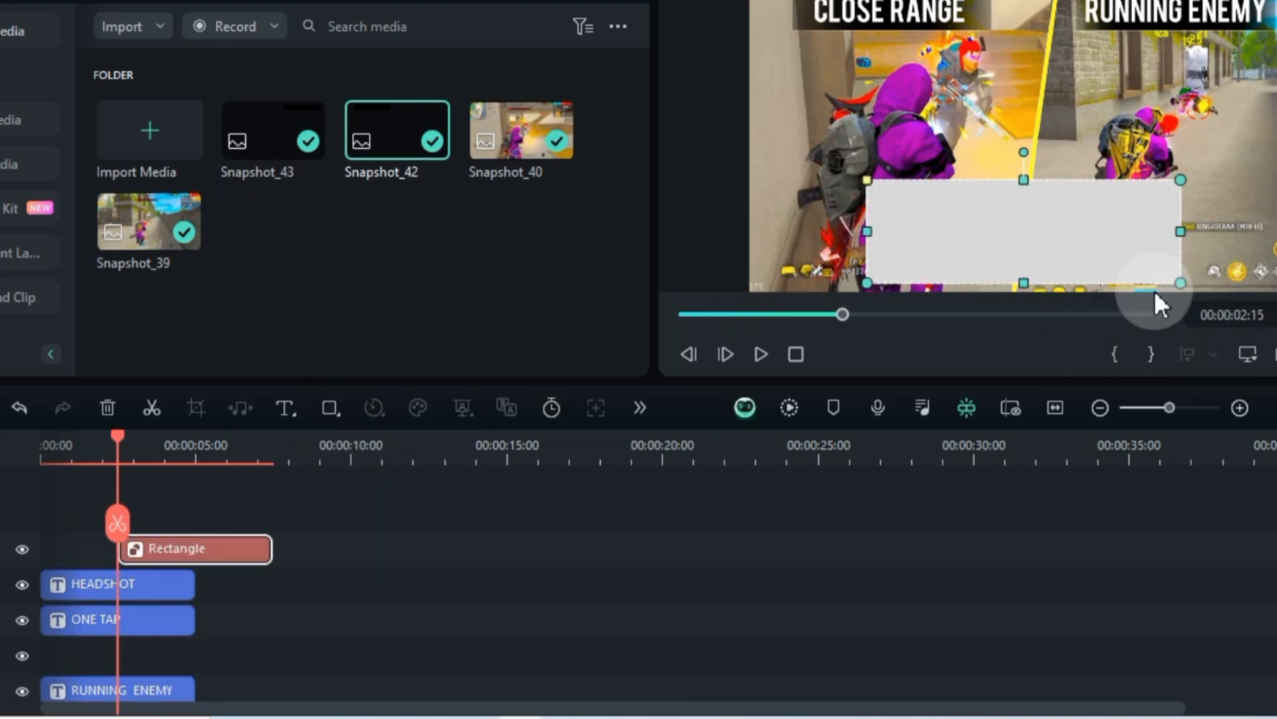
drag(181, 545, 94, 653)
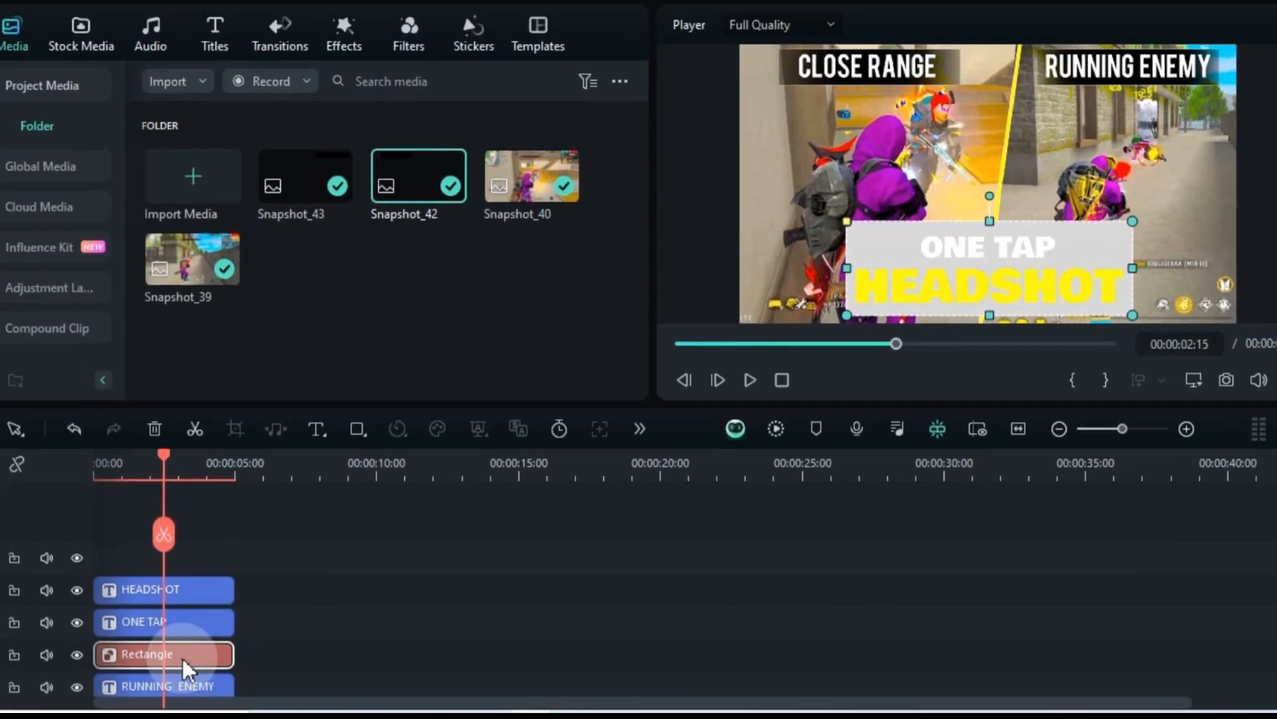
Change the background rectangle's fill colour to black
double_click(139, 658)
scroll(153, 265, down, 5)
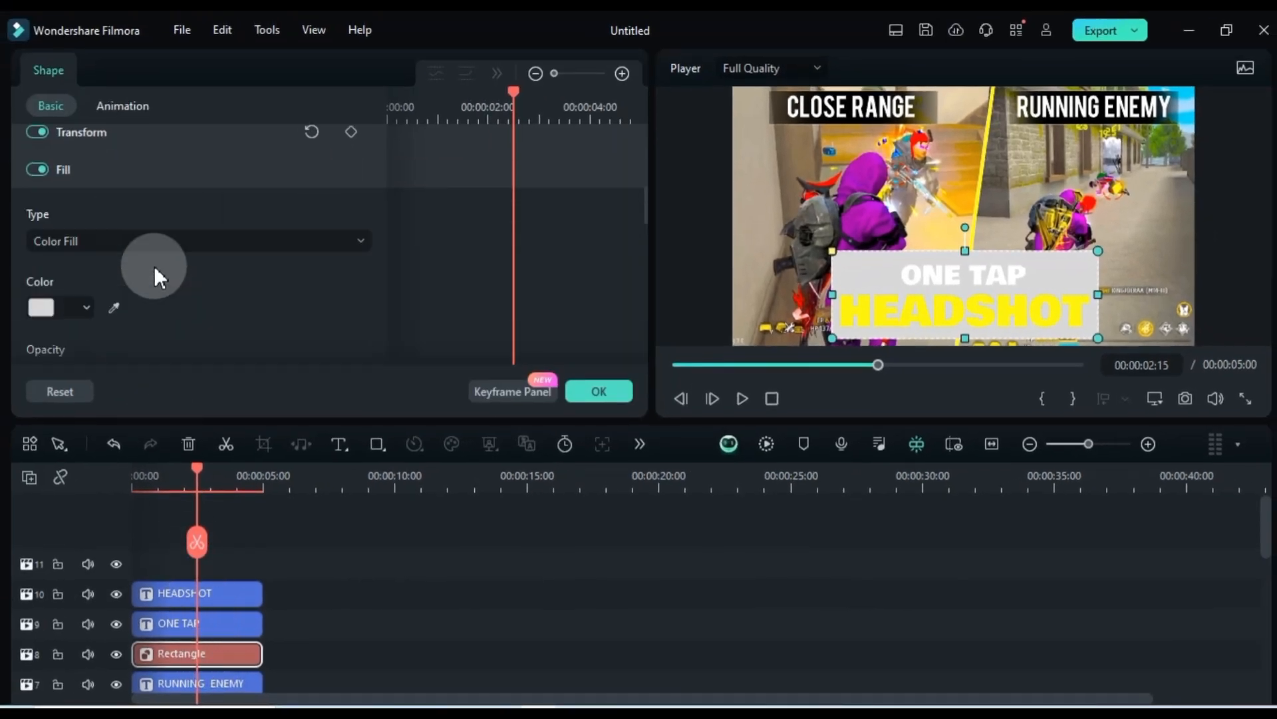
click(37, 309)
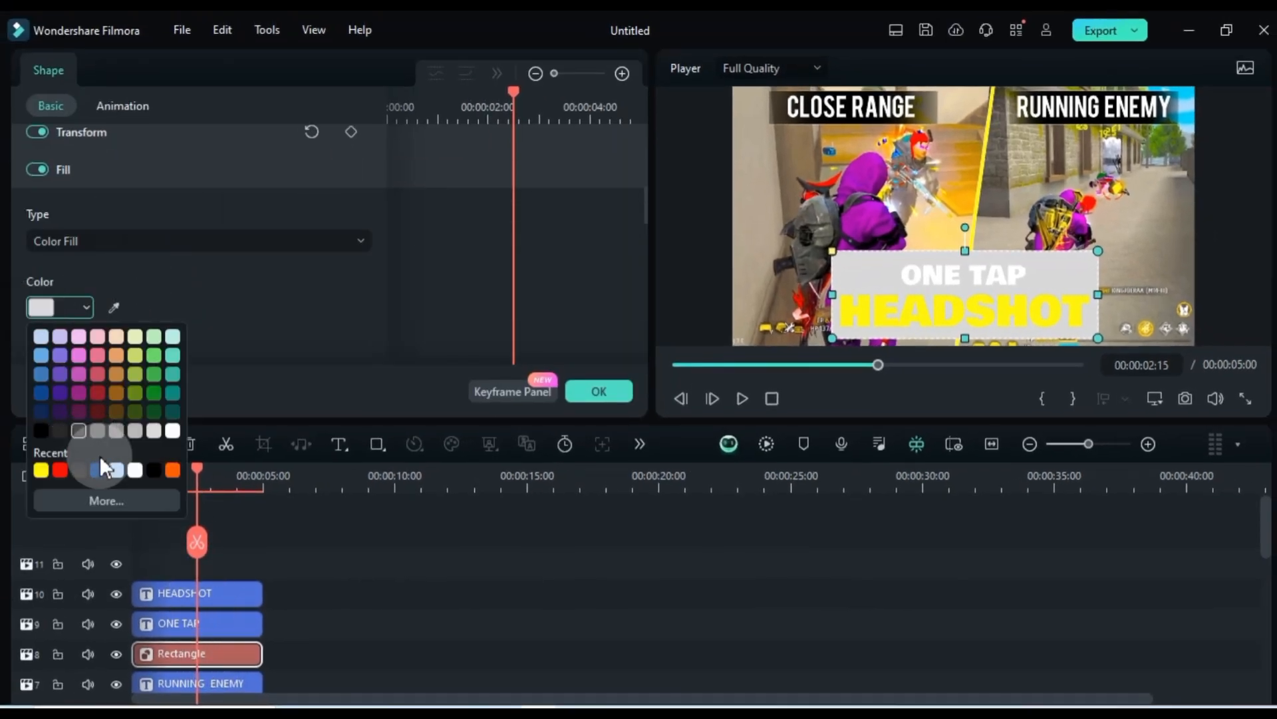
click(154, 470)
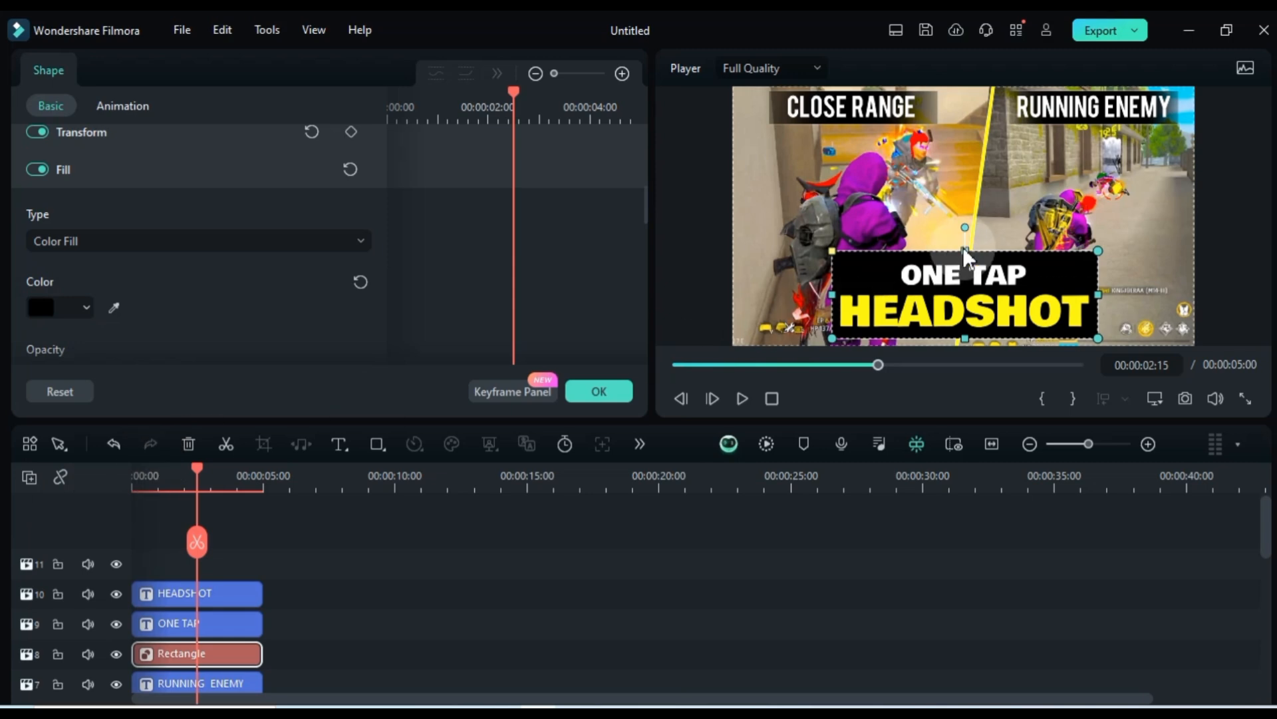
Lower the black rectangle's upper edge so that it sits just above the ONE TAP text
drag(964, 251, 968, 266)
click(1153, 400)
mouse_move(1123, 514)
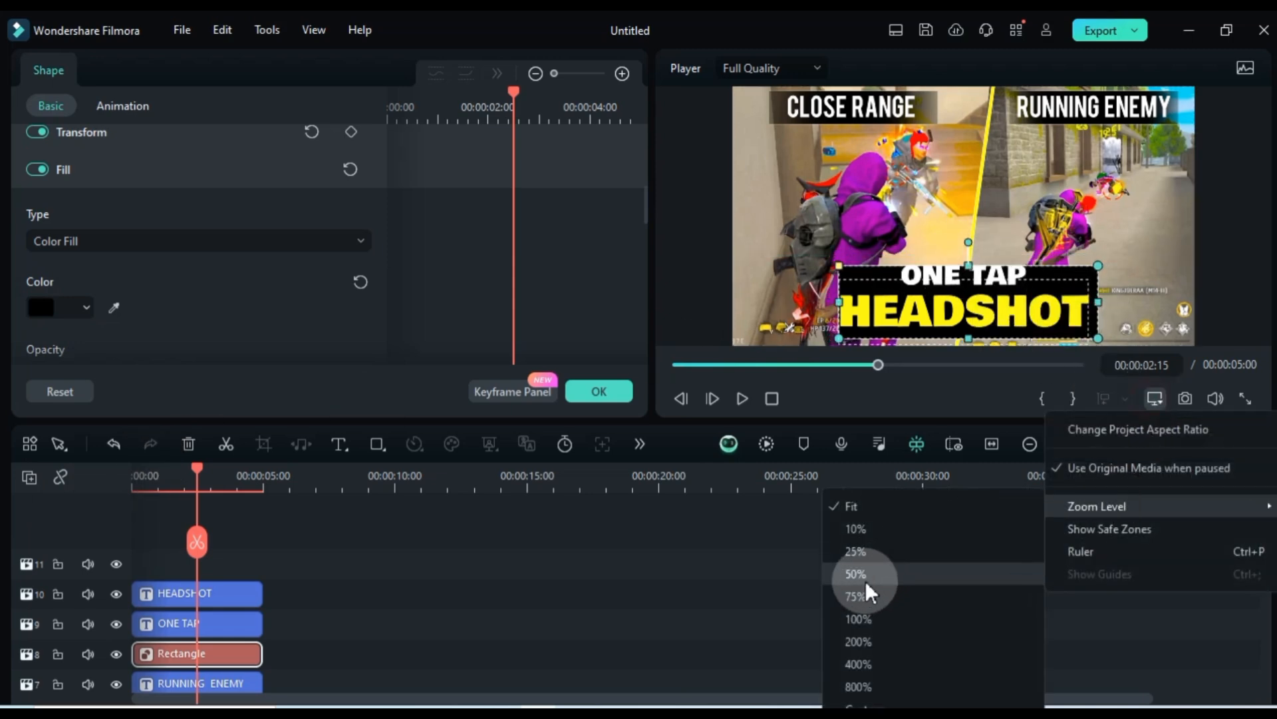
click(868, 587)
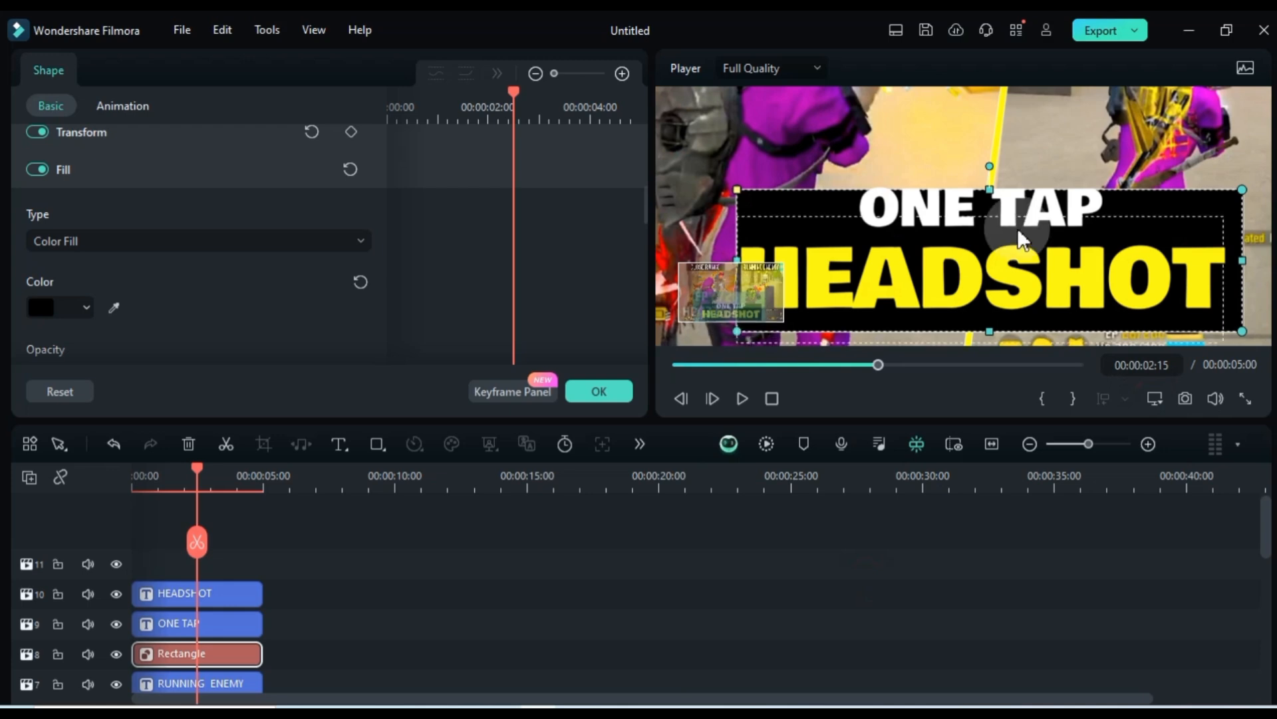
drag(988, 190, 990, 184)
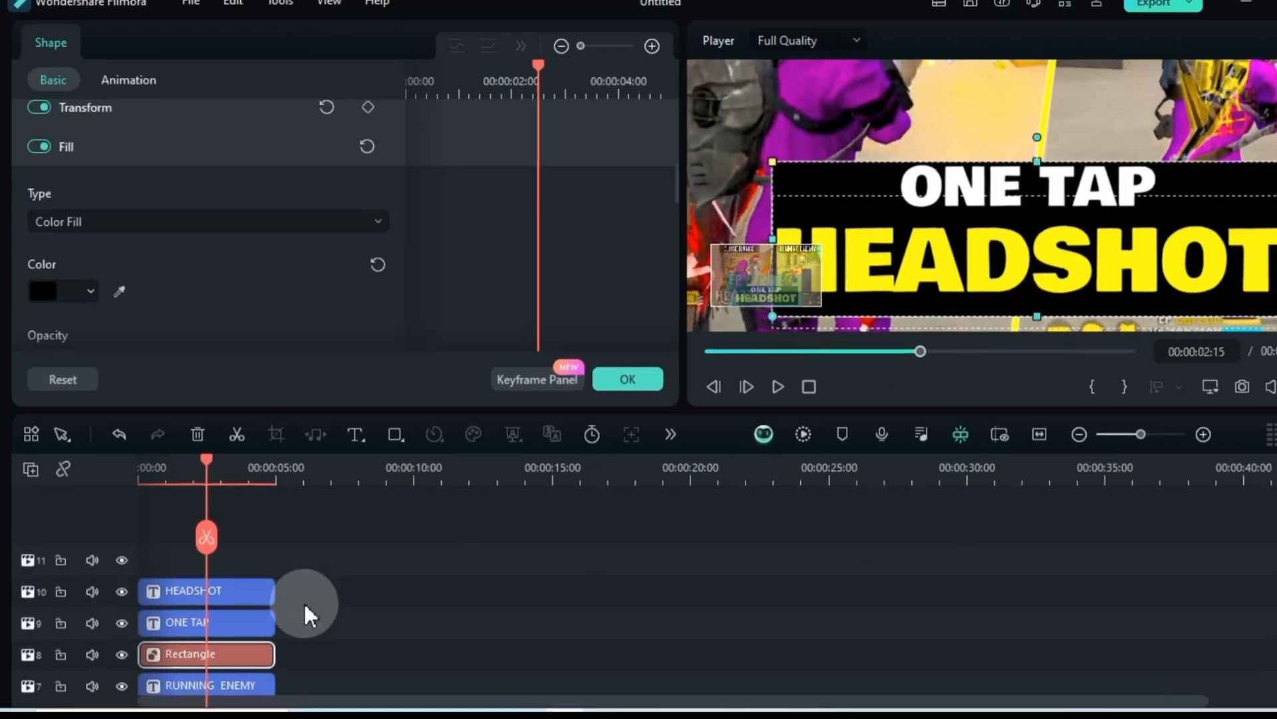
Disable every timeline clip except the Rectangle clip
click(305, 604)
key(ctrl+a)
ctrl+click(252, 656)
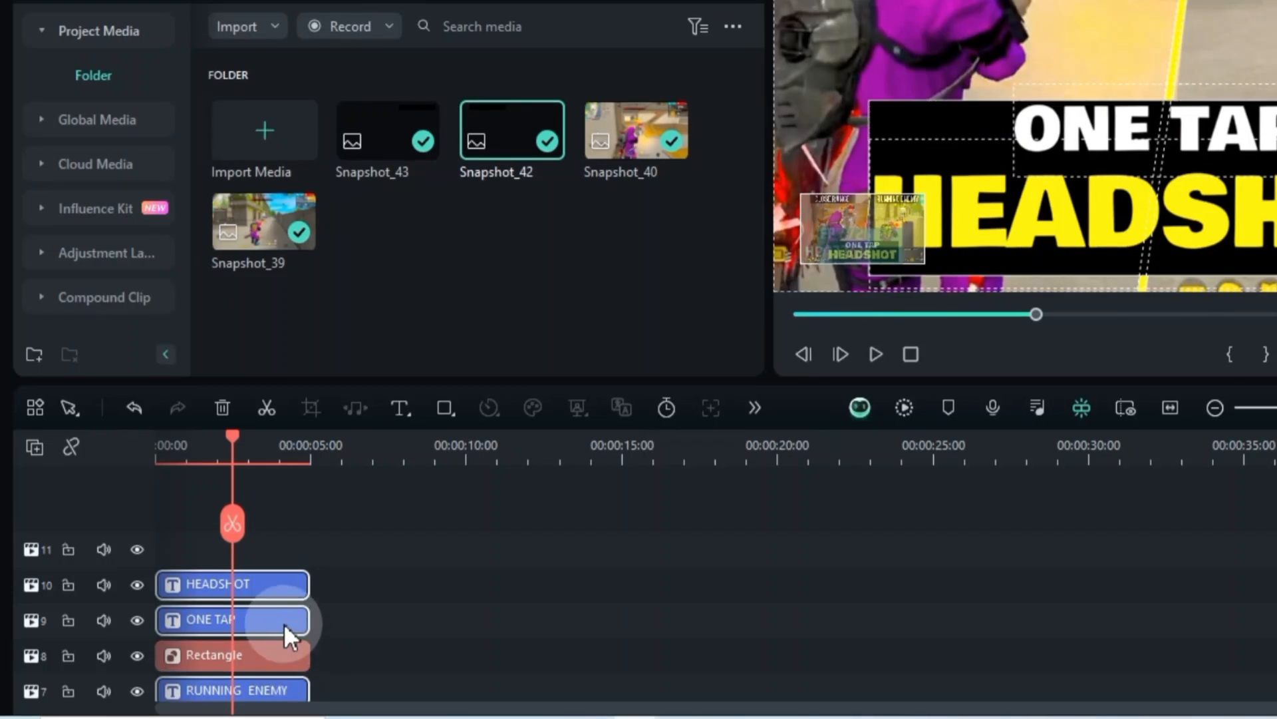
right_click(285, 622)
click(369, 411)
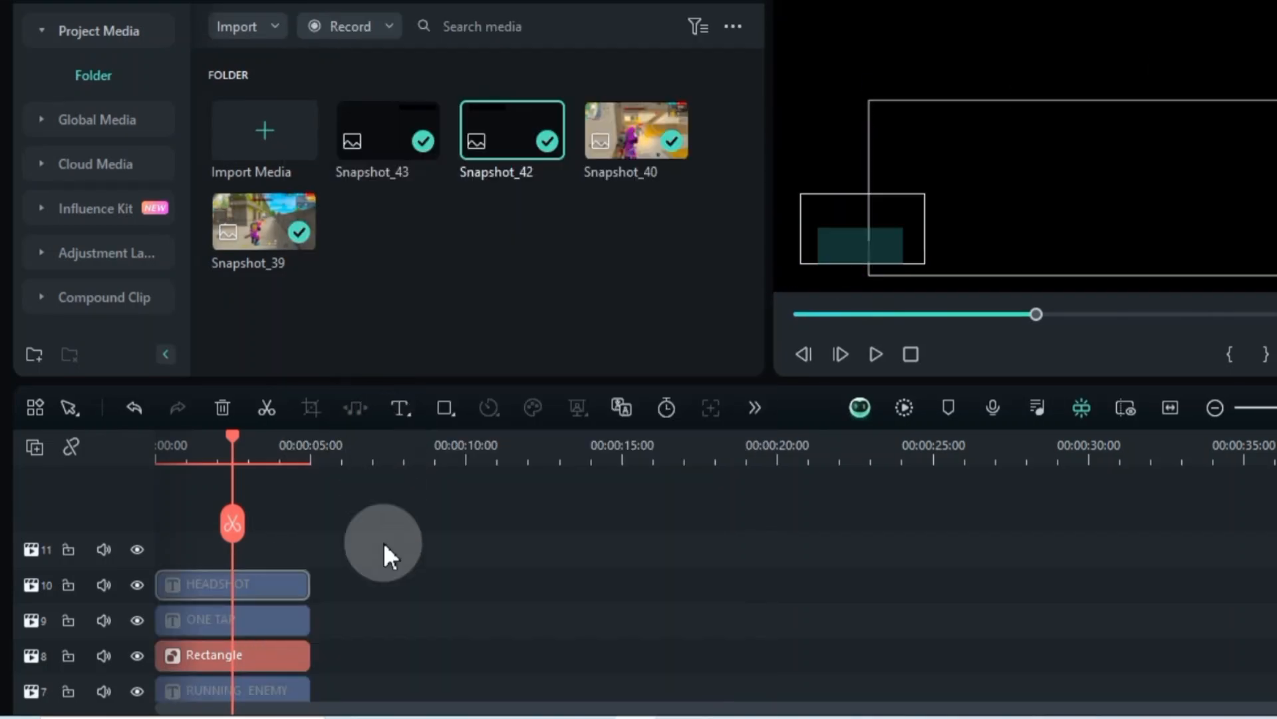
Fit the preview to the whole frame and take a snapshot of the black rectangle on its own
click(1132, 353)
mouse_move(1064, 481)
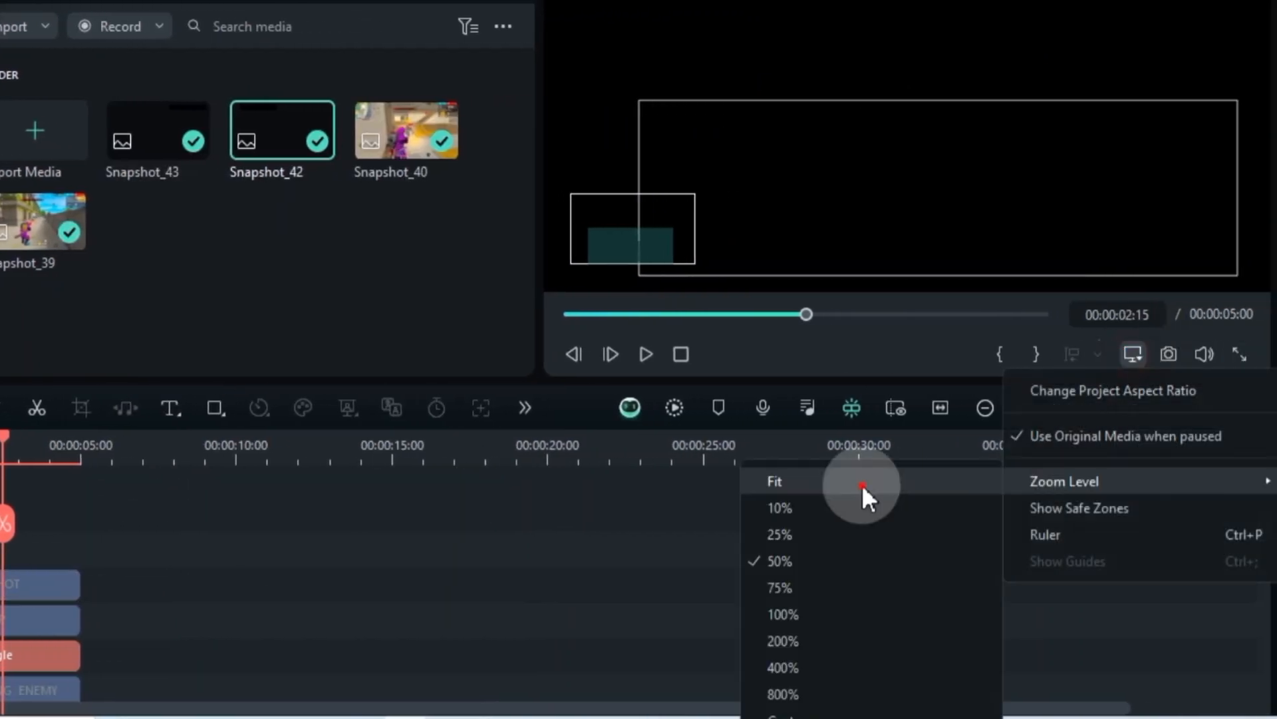
click(861, 485)
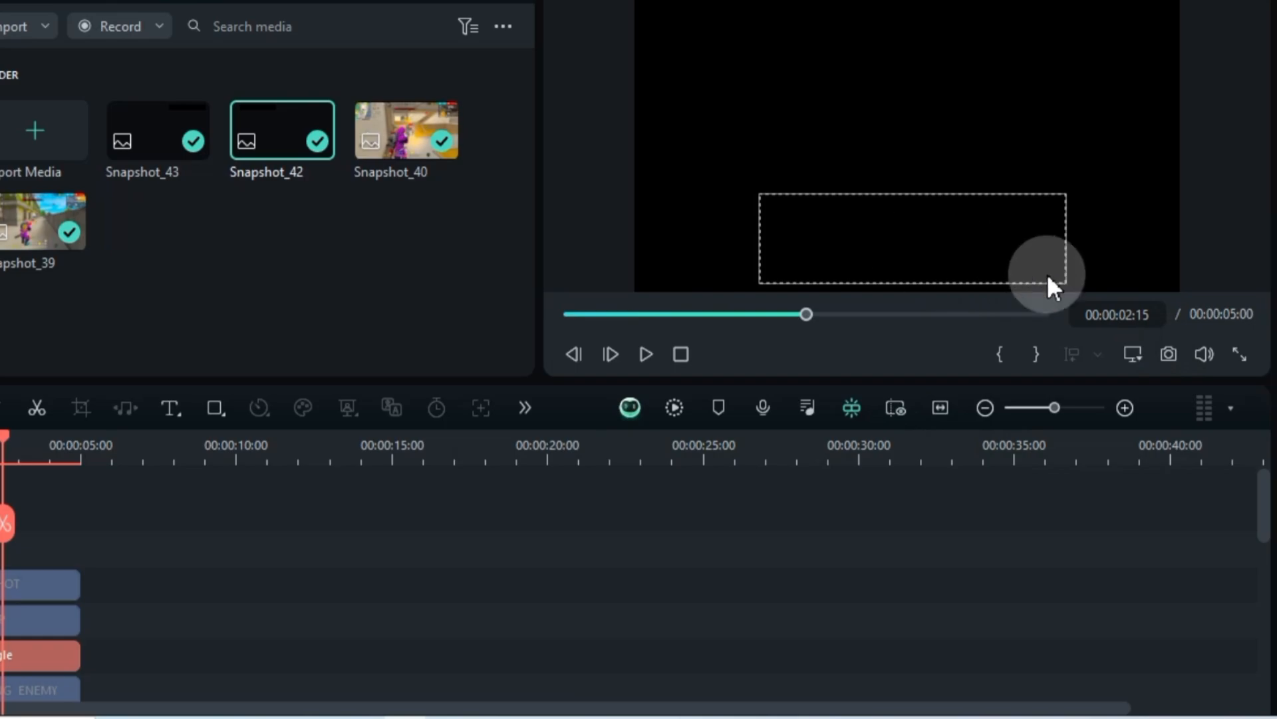
click(1166, 354)
click(662, 352)
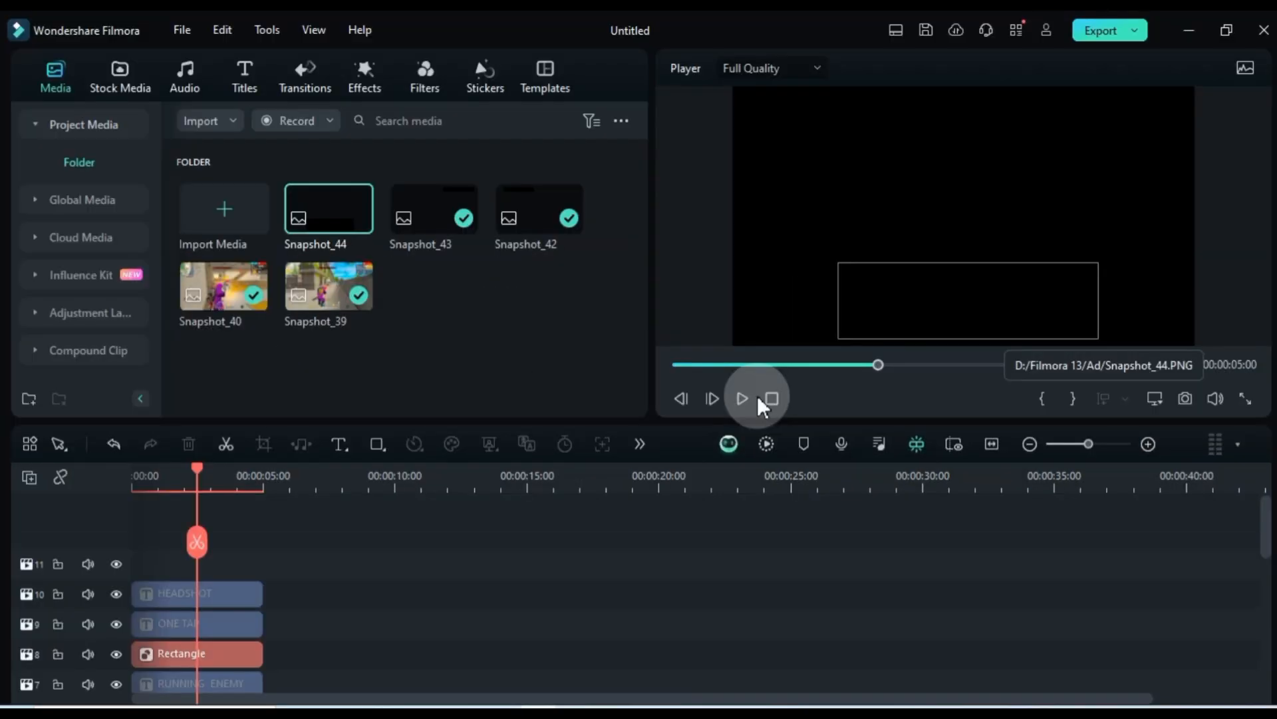
Replace the Rectangle clip with the Snapshot_44 image on the same track and re-enable the other clips
key(Delete)
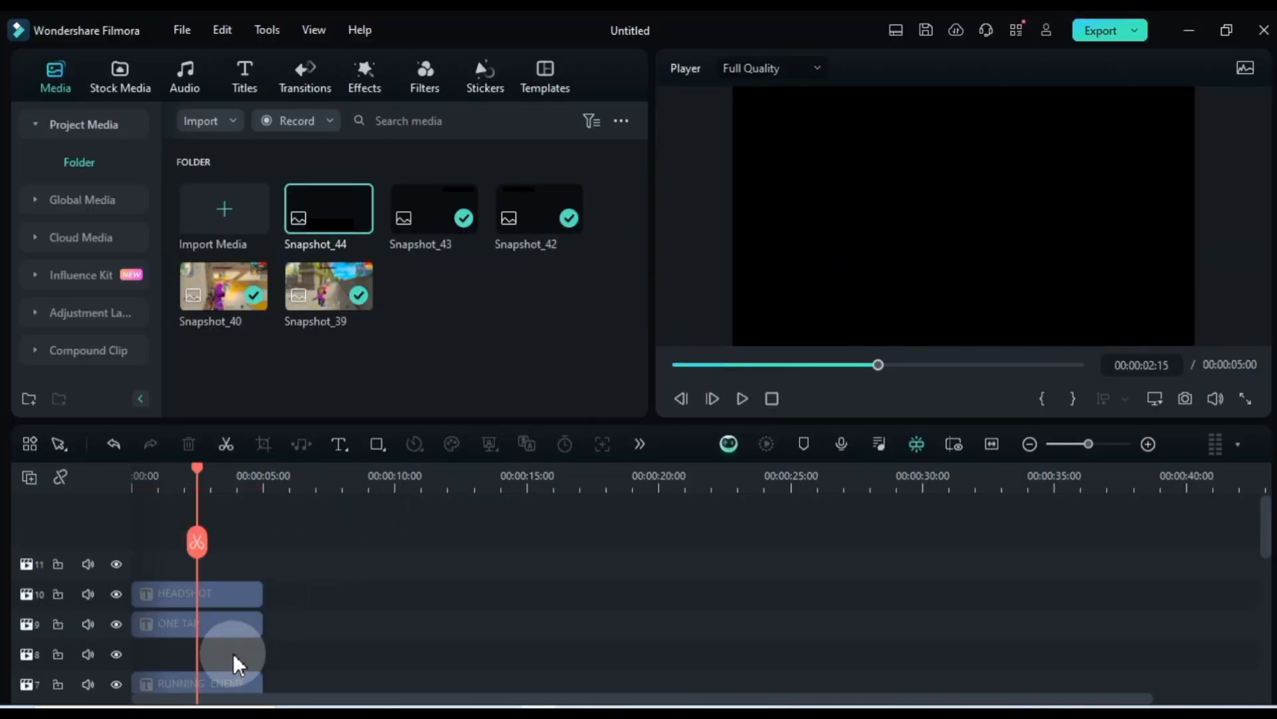
drag(329, 208, 126, 655)
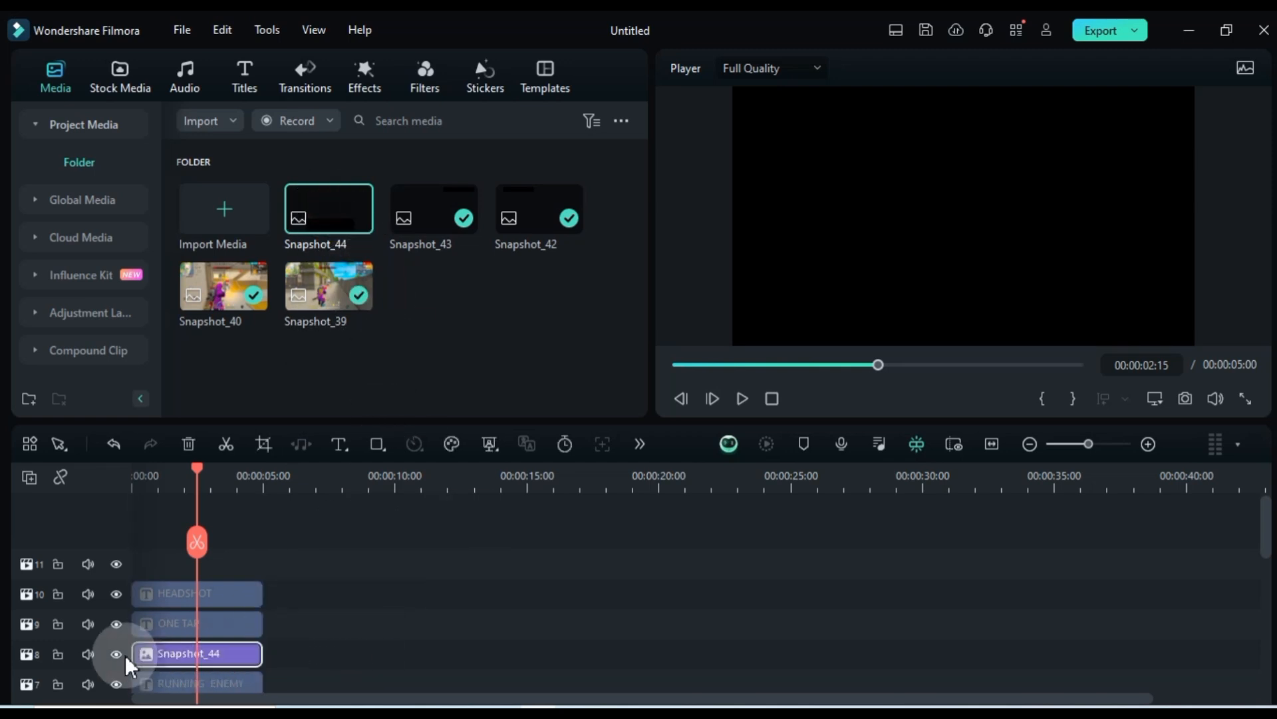
right_click(222, 618)
click(288, 451)
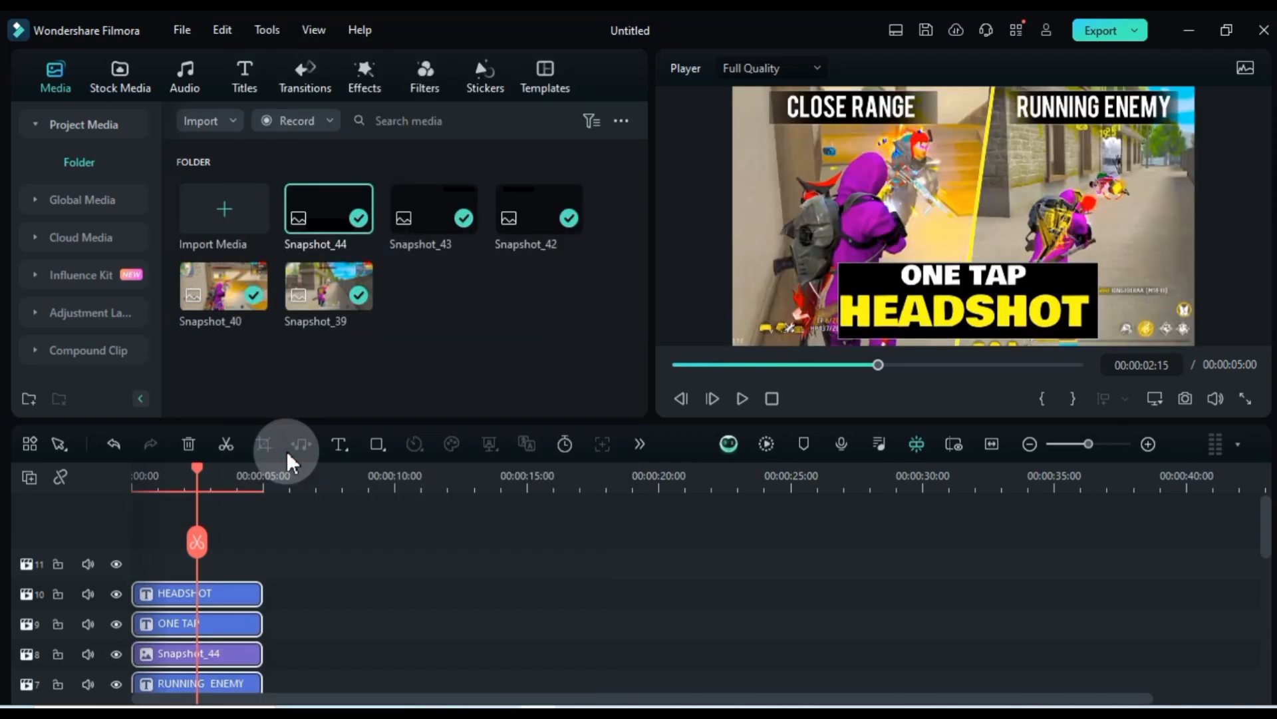
Enlarge the preview around the caption and apply a Draw Mask to the Snapshot_44 clip
click(1155, 398)
mouse_move(1078, 506)
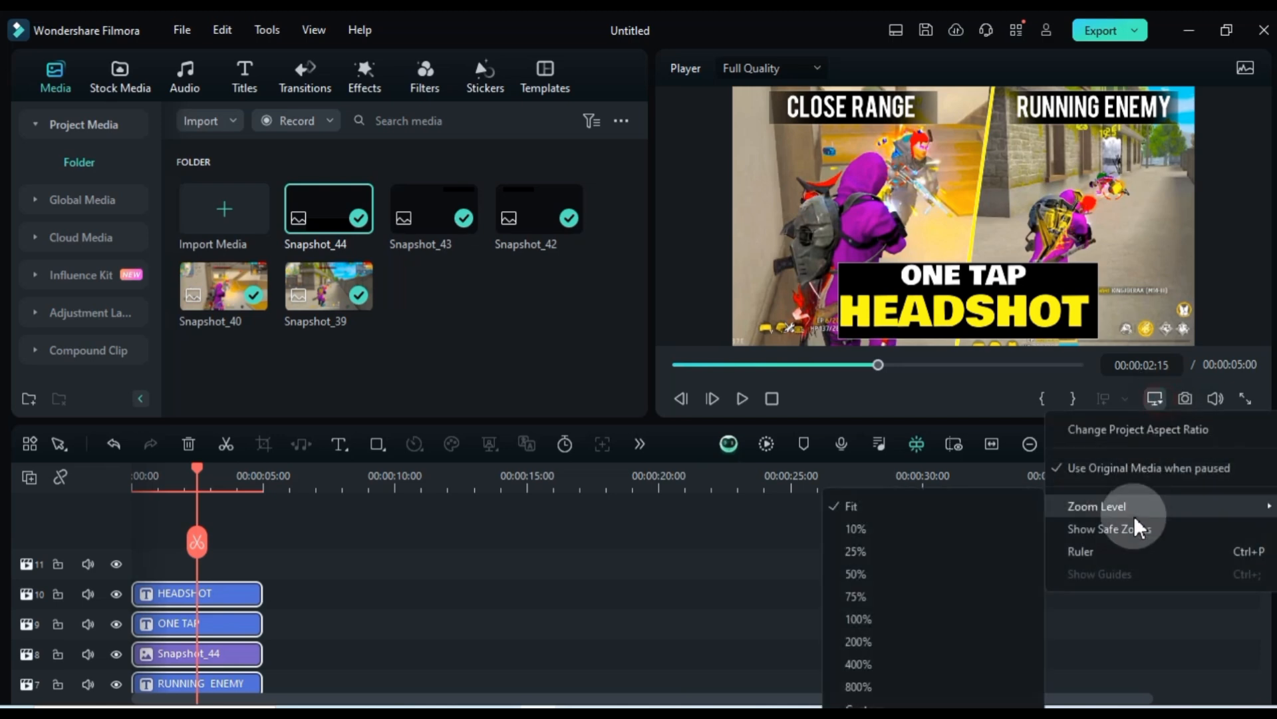
click(900, 571)
drag(736, 317, 794, 233)
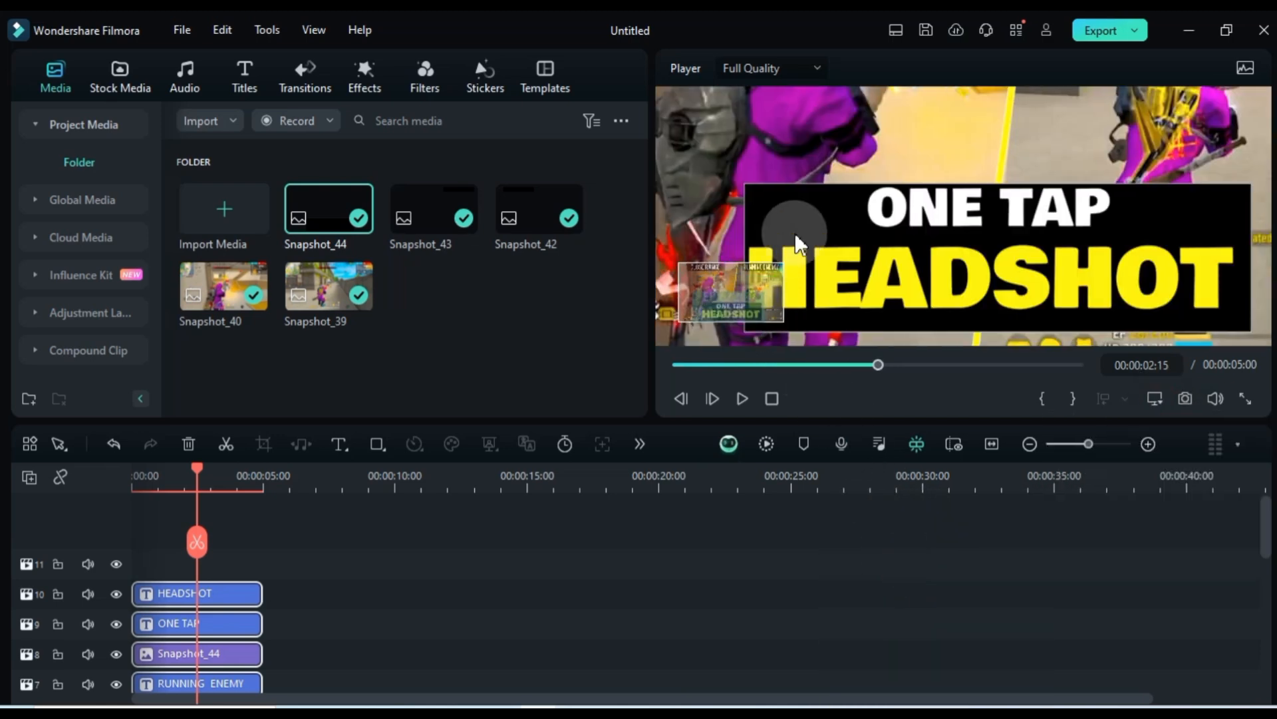
double_click(210, 652)
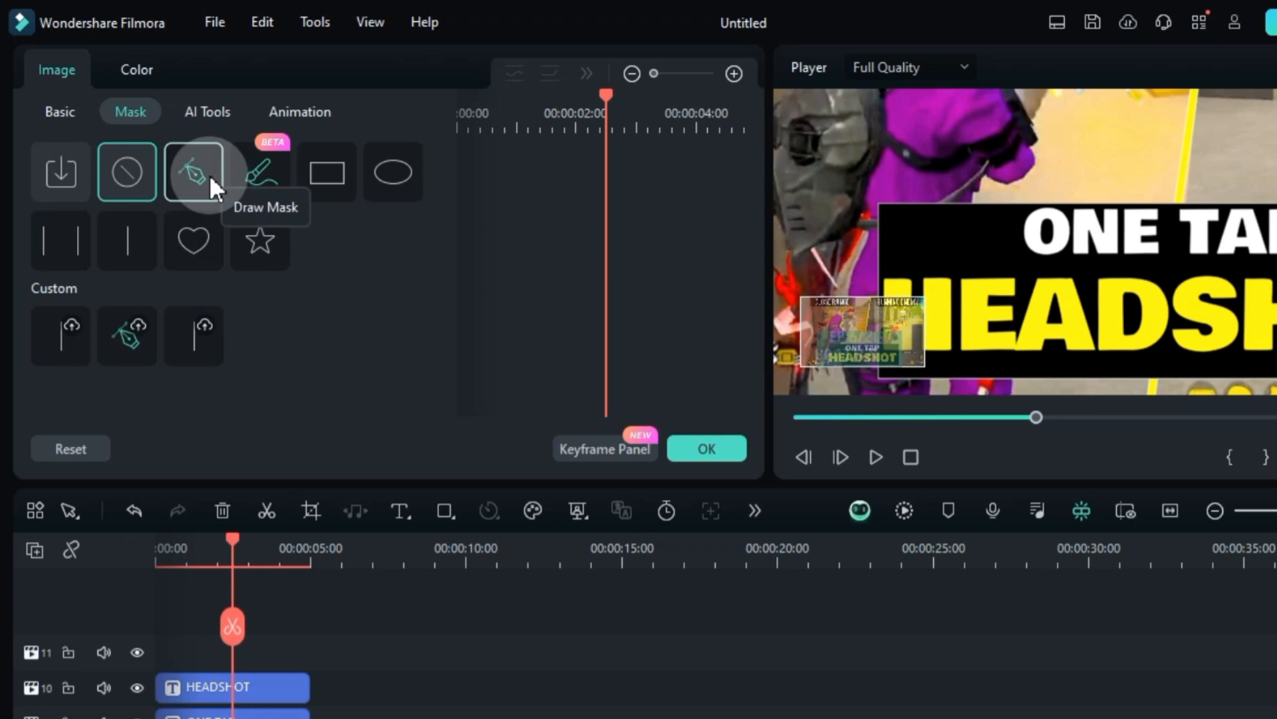
click(210, 174)
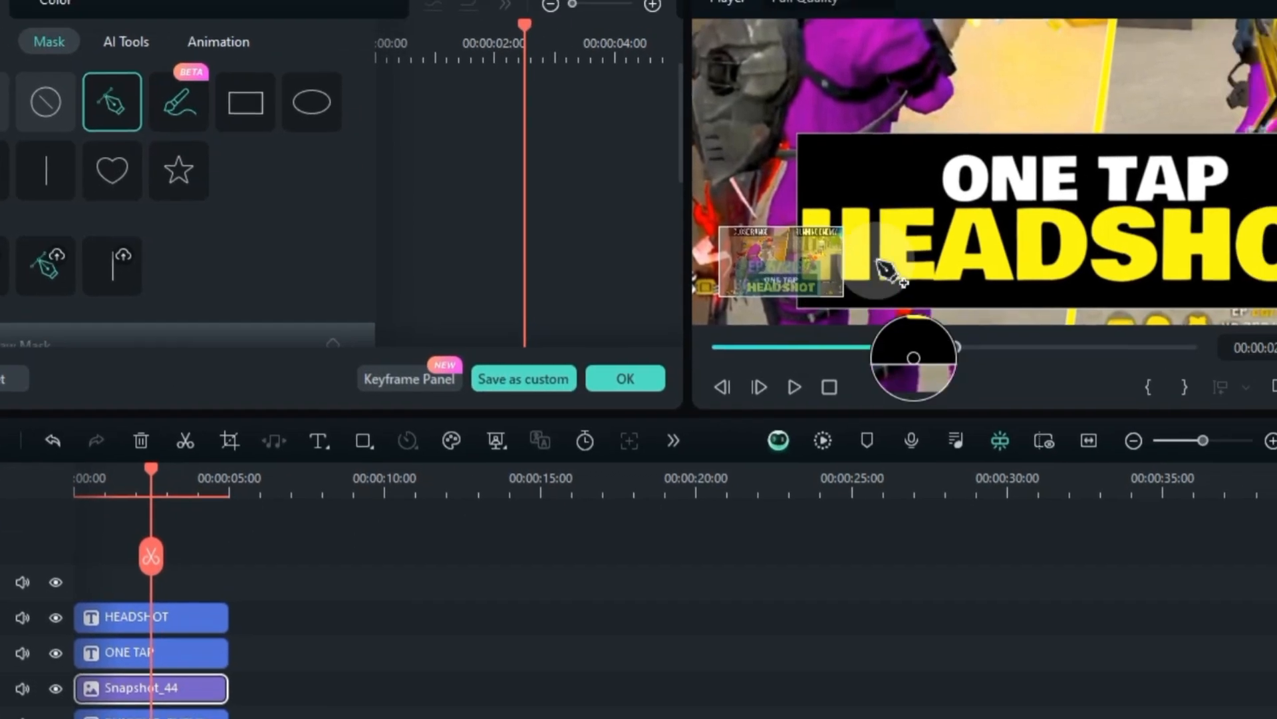
Trace the mask outline from the O of ONE TAP over the top of the words and around the P
click(955, 205)
click(942, 196)
click(936, 181)
click(940, 169)
click(949, 156)
click(966, 155)
click(980, 158)
click(987, 160)
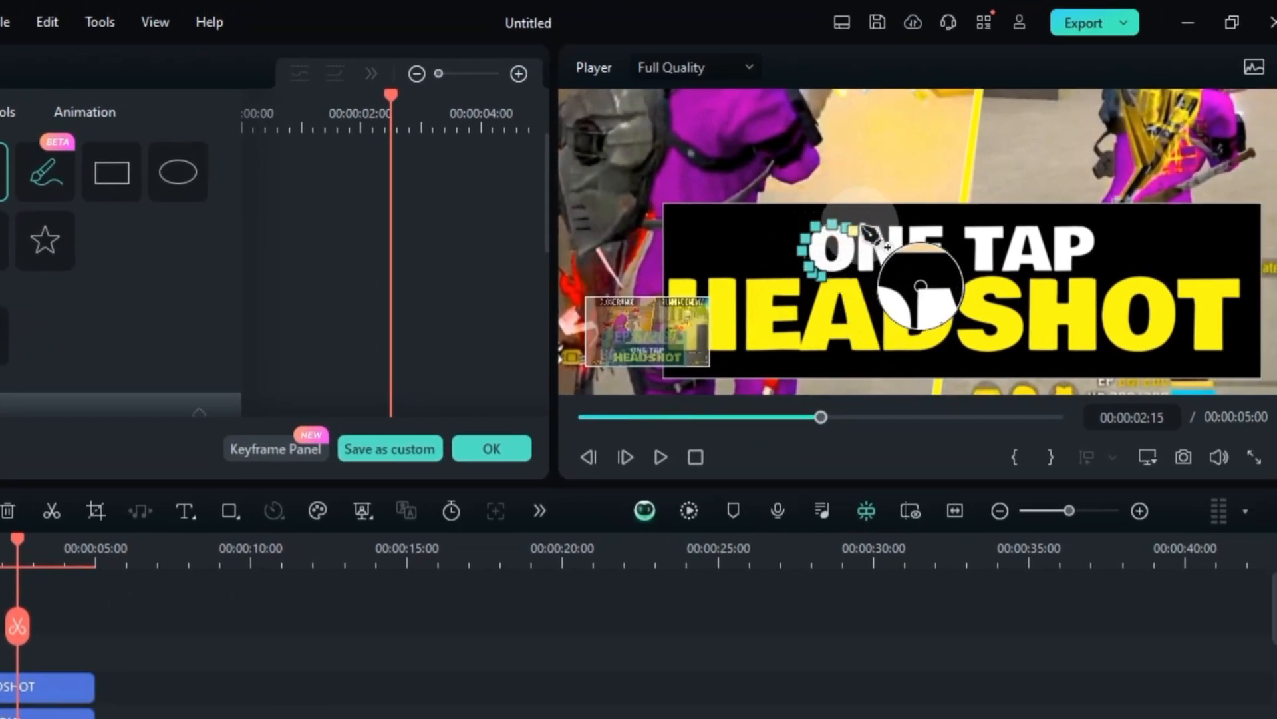
click(860, 226)
click(944, 228)
click(955, 244)
click(966, 228)
click(1085, 228)
click(1093, 233)
click(1099, 241)
click(1097, 250)
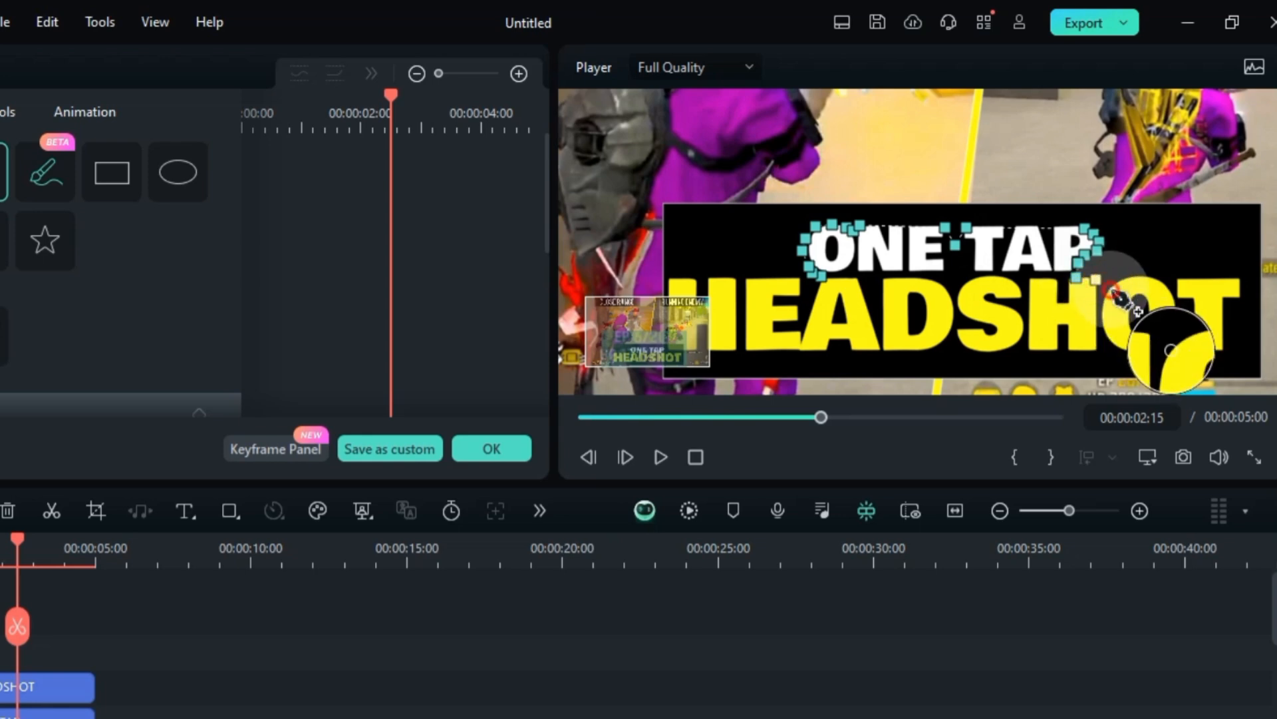
Continue the mask outline over the O and T of HEADSHOT and down past the outer side of the T
click(1111, 288)
click(1135, 273)
click(1158, 273)
click(1171, 286)
click(1242, 280)
click(1251, 311)
click(1238, 316)
click(1240, 373)
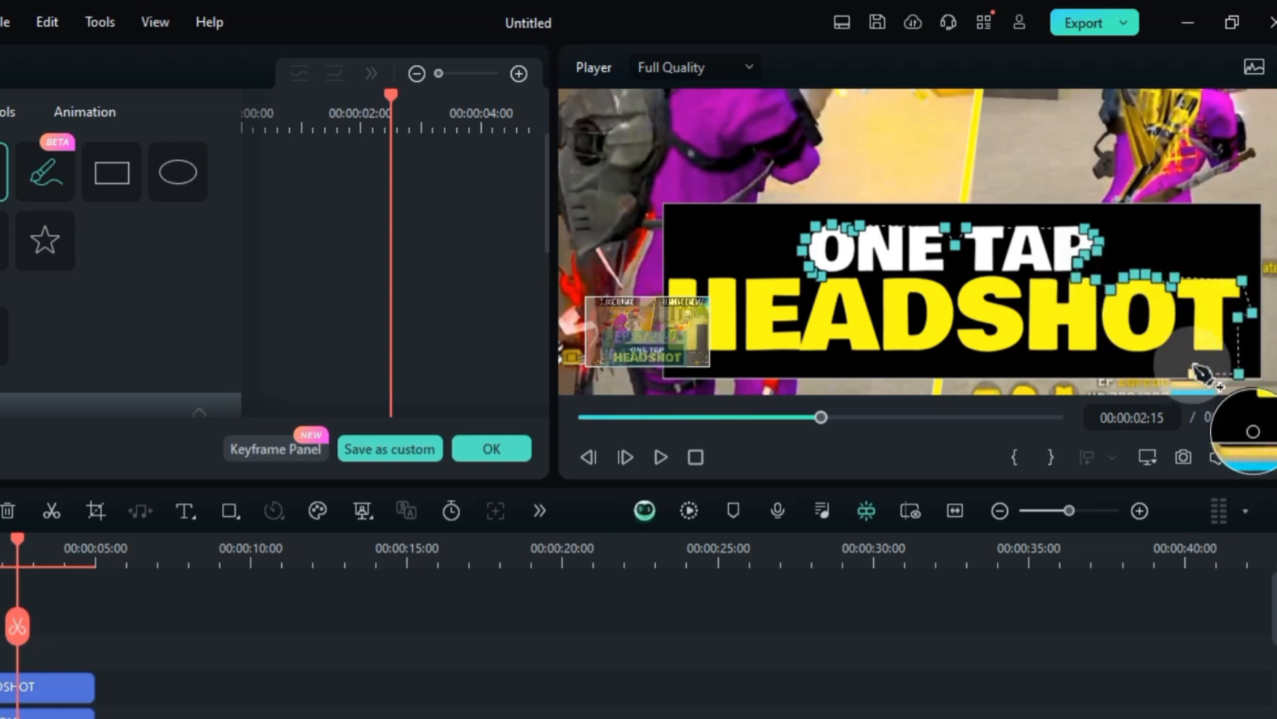
Trace the mask outline beneath HEADSHOT, up beside the H and back to the starting point to close the path
click(1191, 341)
click(1186, 363)
click(1161, 372)
click(1131, 373)
click(1101, 366)
click(1073, 376)
click(1043, 357)
click(1028, 358)
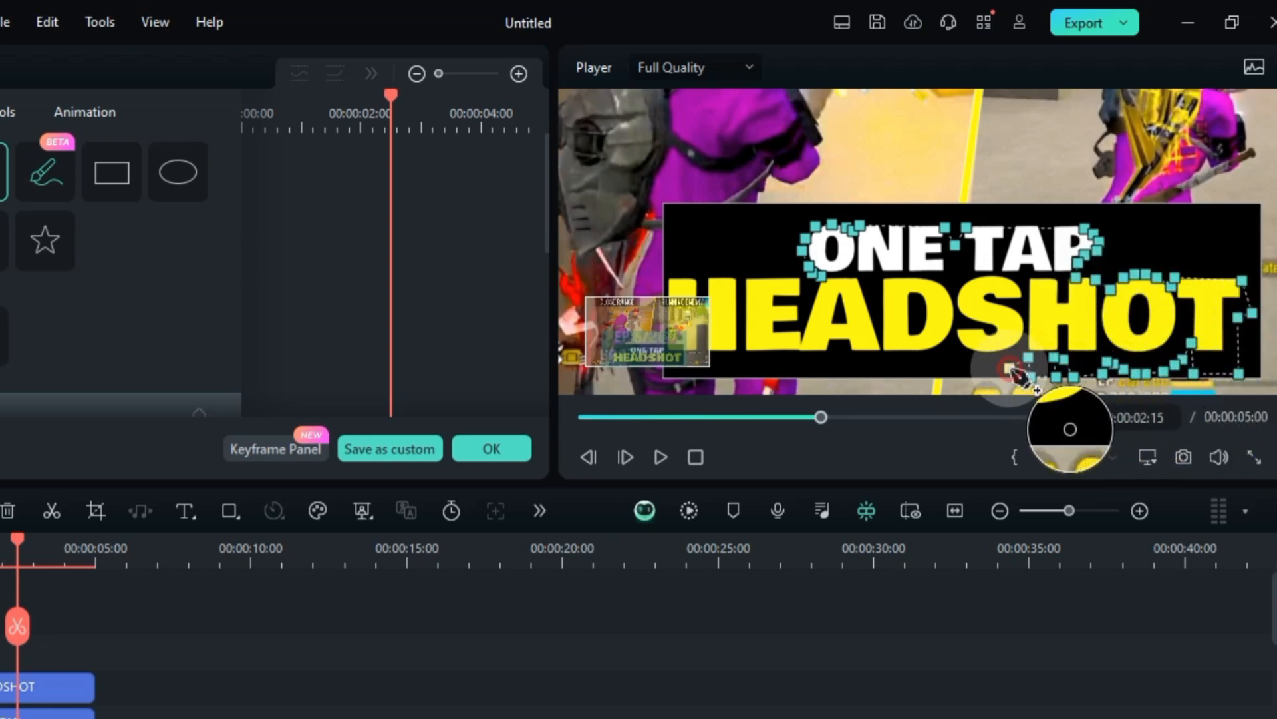
click(994, 371)
click(974, 369)
click(958, 367)
click(933, 369)
click(922, 374)
click(887, 374)
click(860, 375)
click(854, 368)
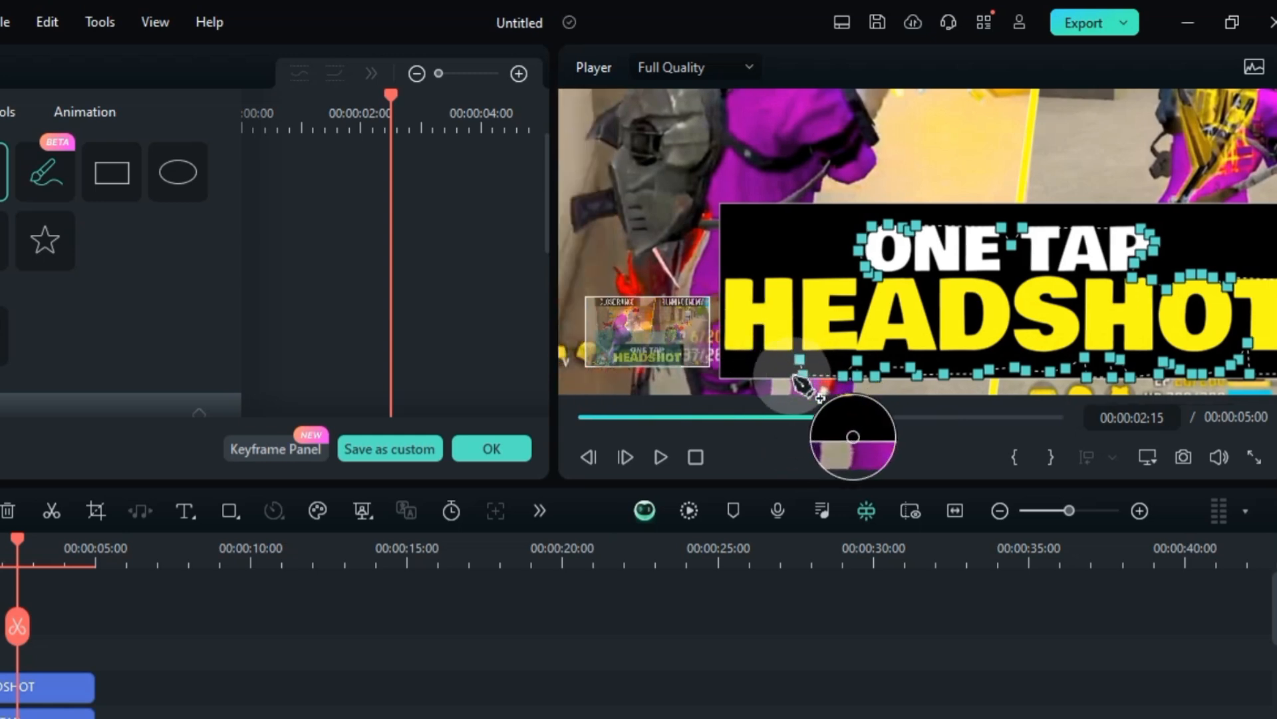
click(791, 376)
click(774, 378)
click(764, 363)
click(757, 375)
click(725, 376)
click(722, 279)
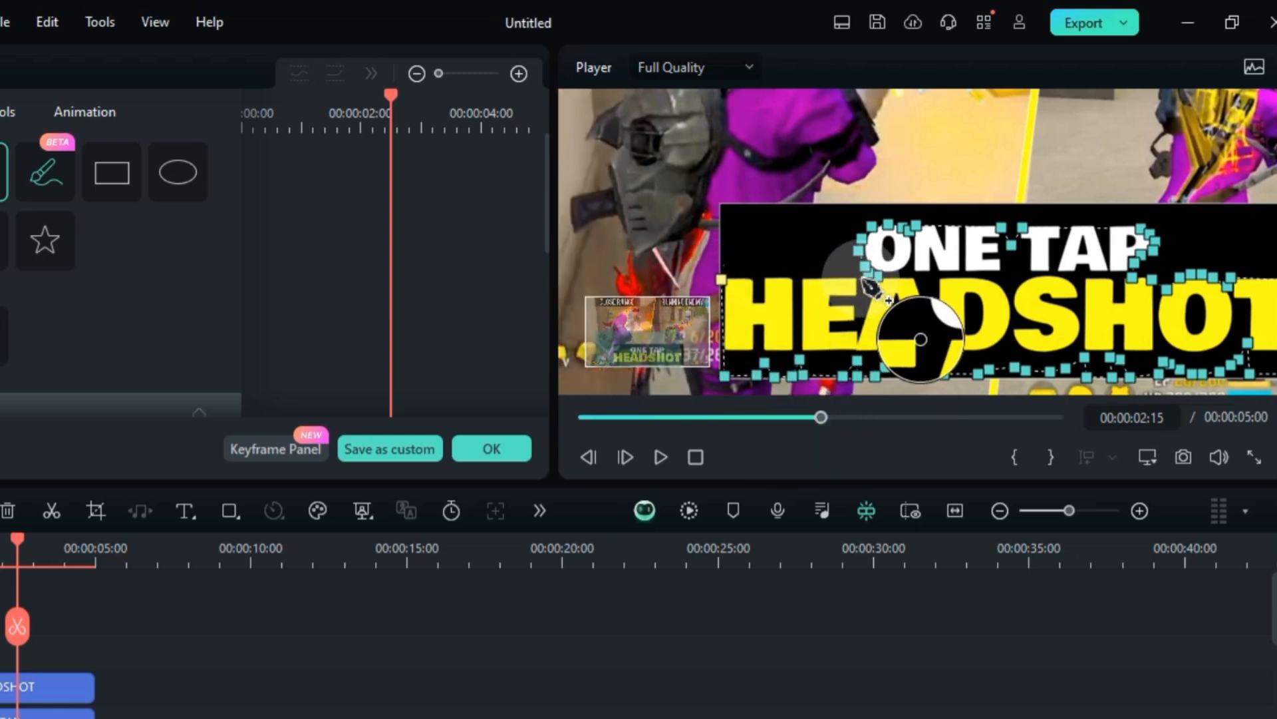
click(883, 282)
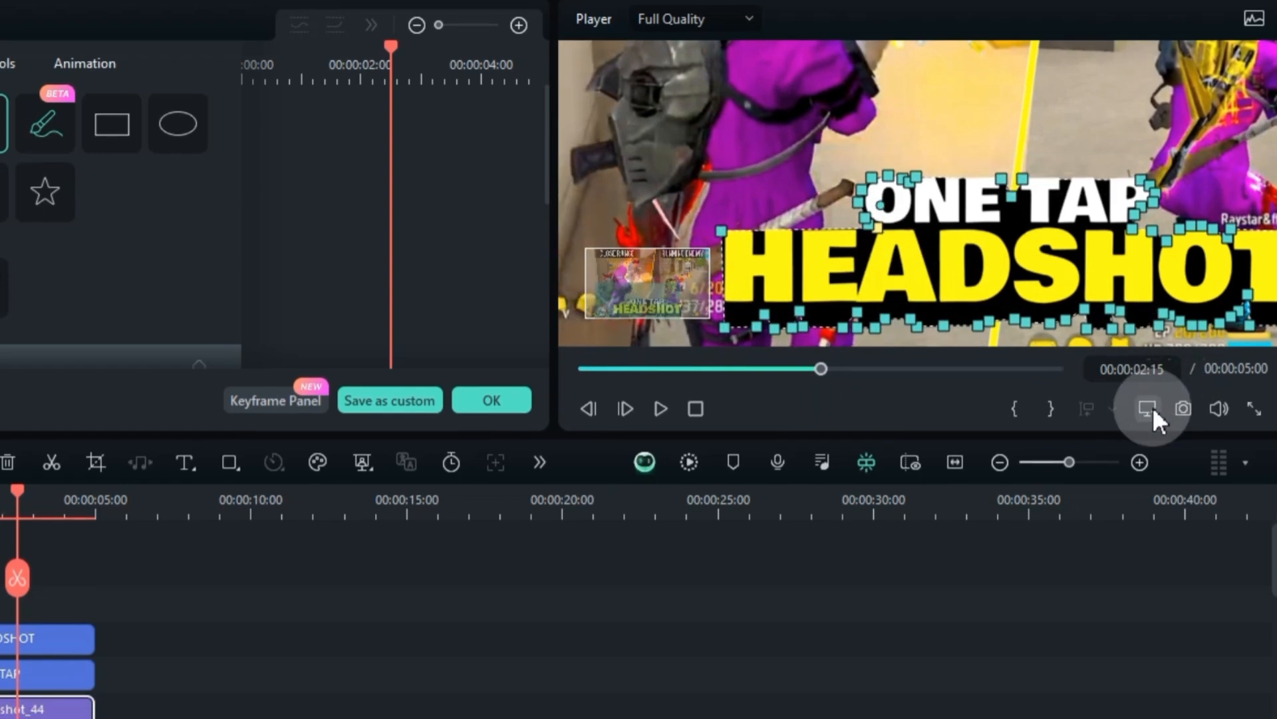
Set the Snapshot_44 mask's Blur Strength to 11.36 and accept the mask
click(1147, 458)
mouse_move(1117, 584)
click(873, 587)
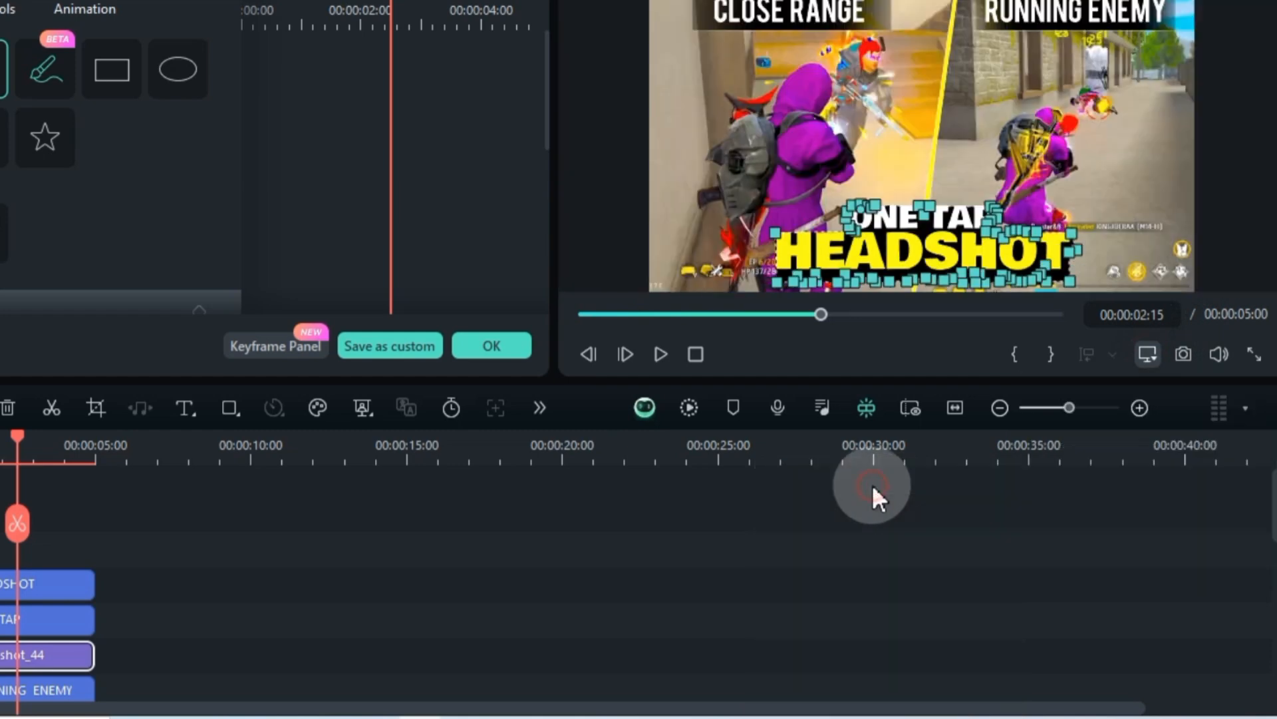
click(127, 576)
double_click(44, 652)
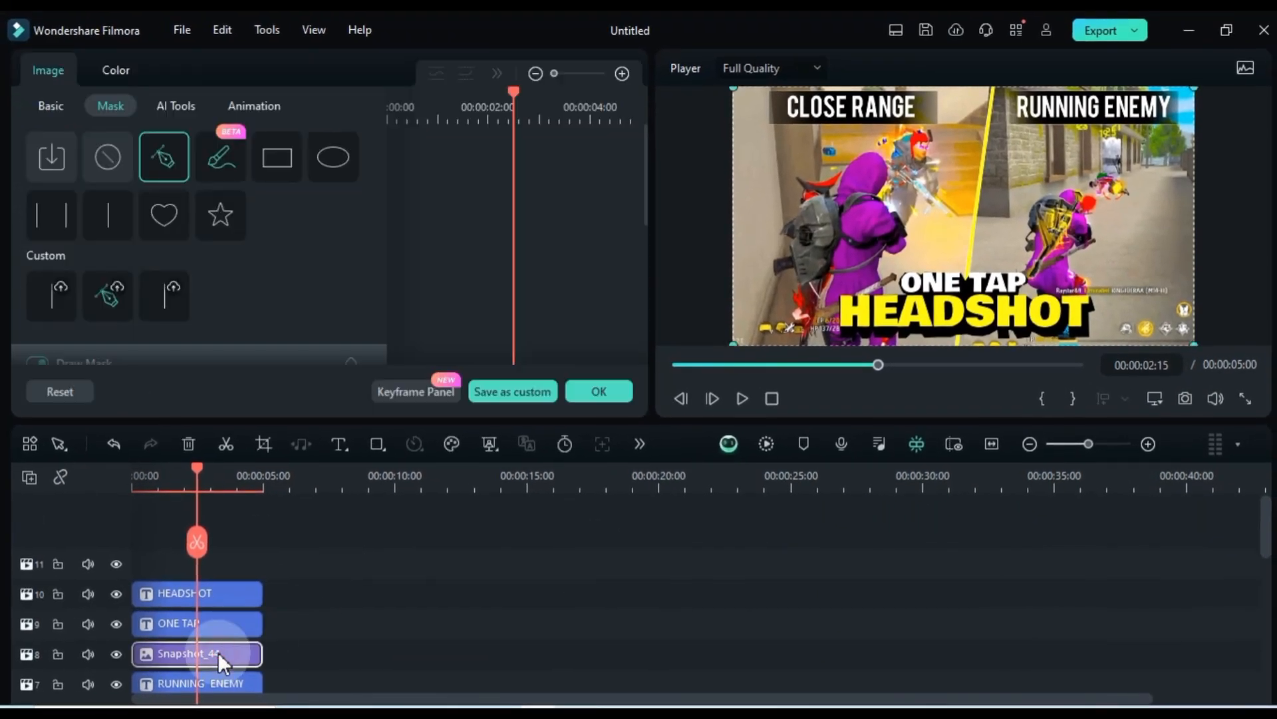
scroll(283, 305, down, 5)
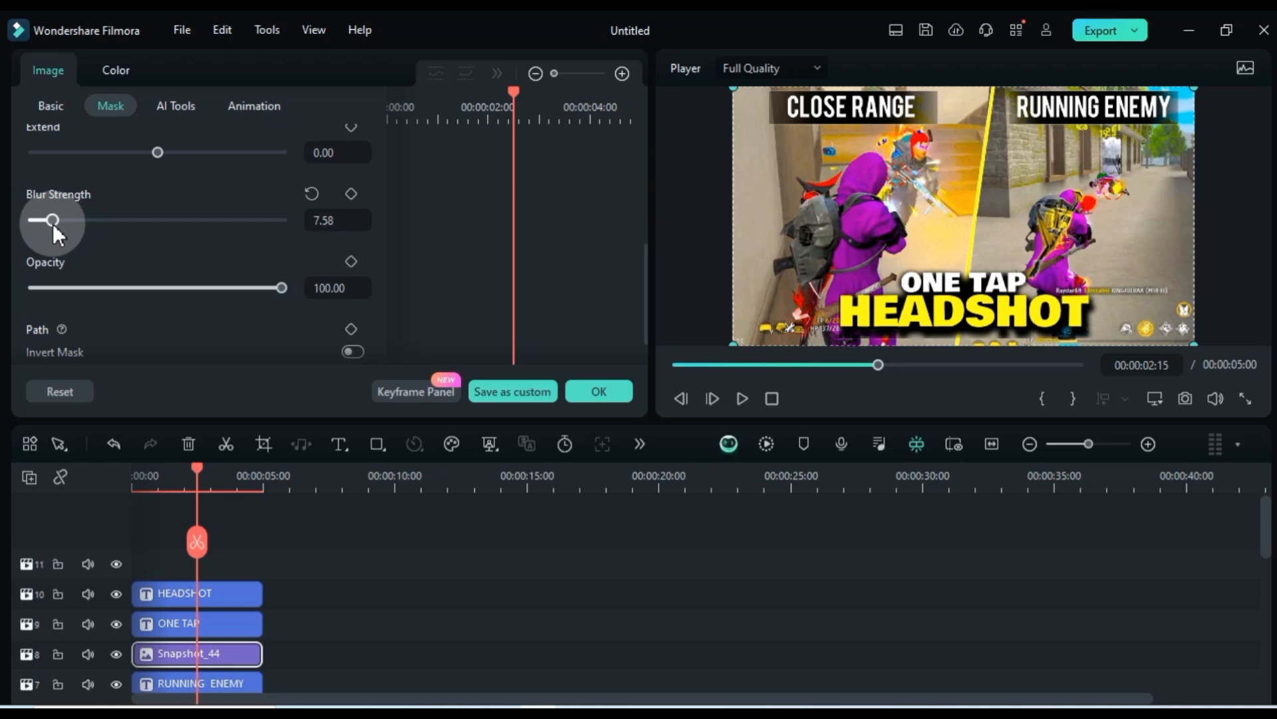
drag(53, 222, 61, 222)
scroll(174, 257, up, 3)
scroll(174, 257, down, 3)
scroll(174, 257, up, 2)
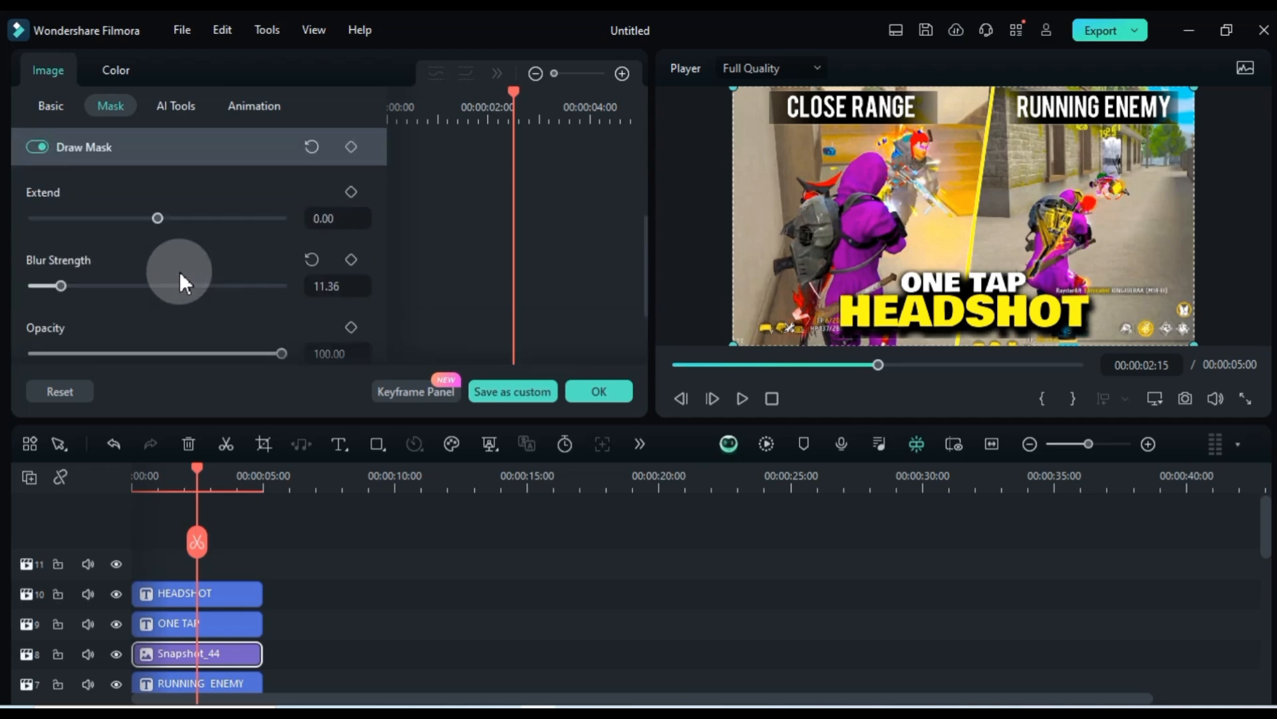
click(621, 389)
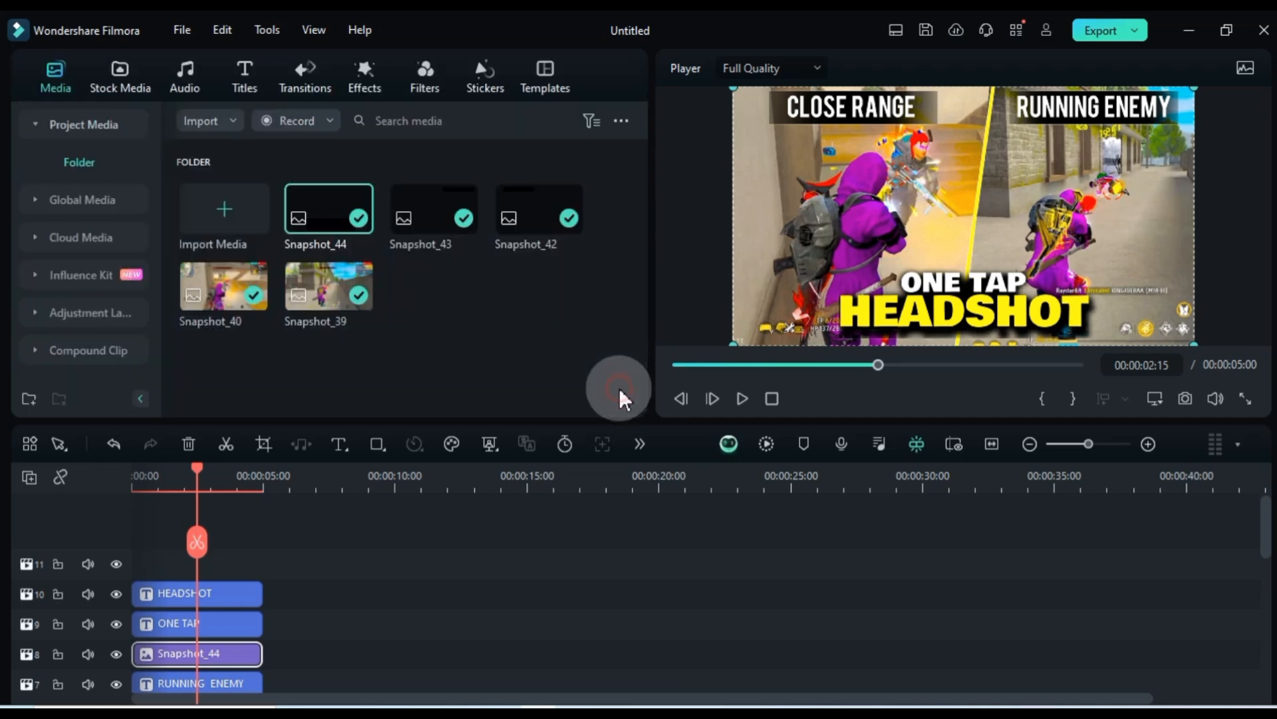
click(315, 567)
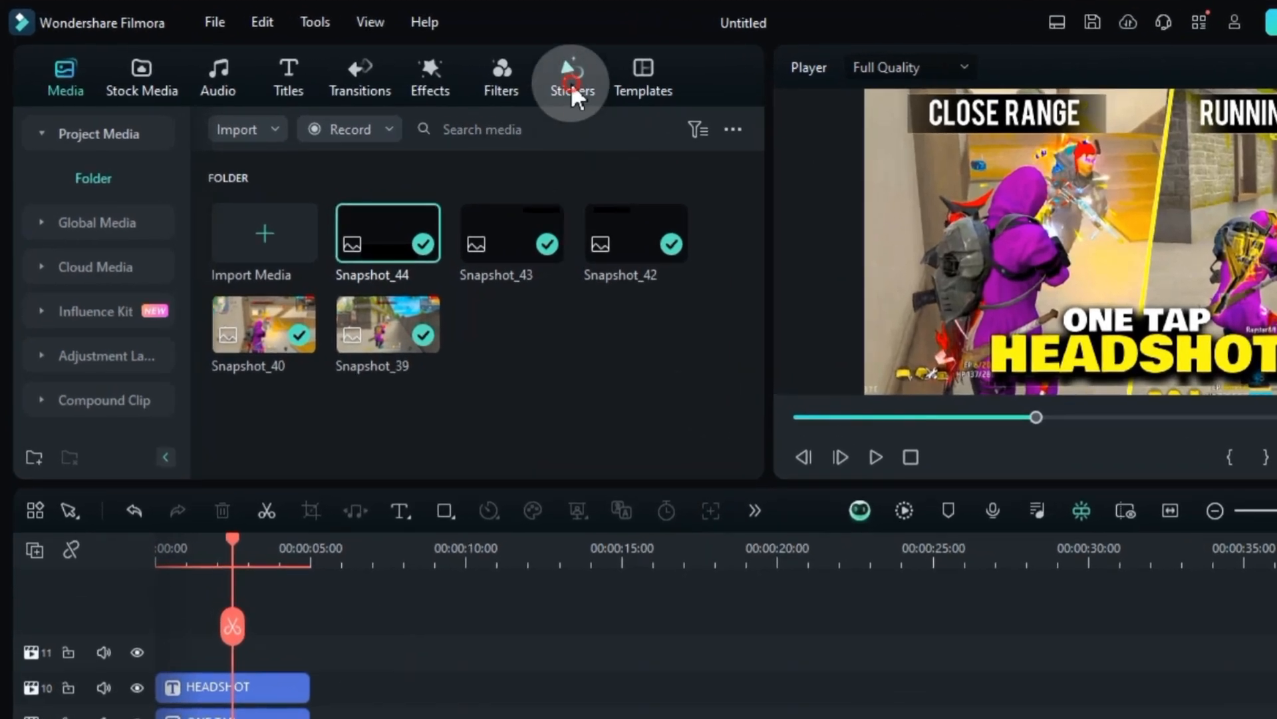
Search the stickers for WOW and load the shocked-face Emojis FB Vol 01 sticker in the preview
click(572, 86)
click(528, 128)
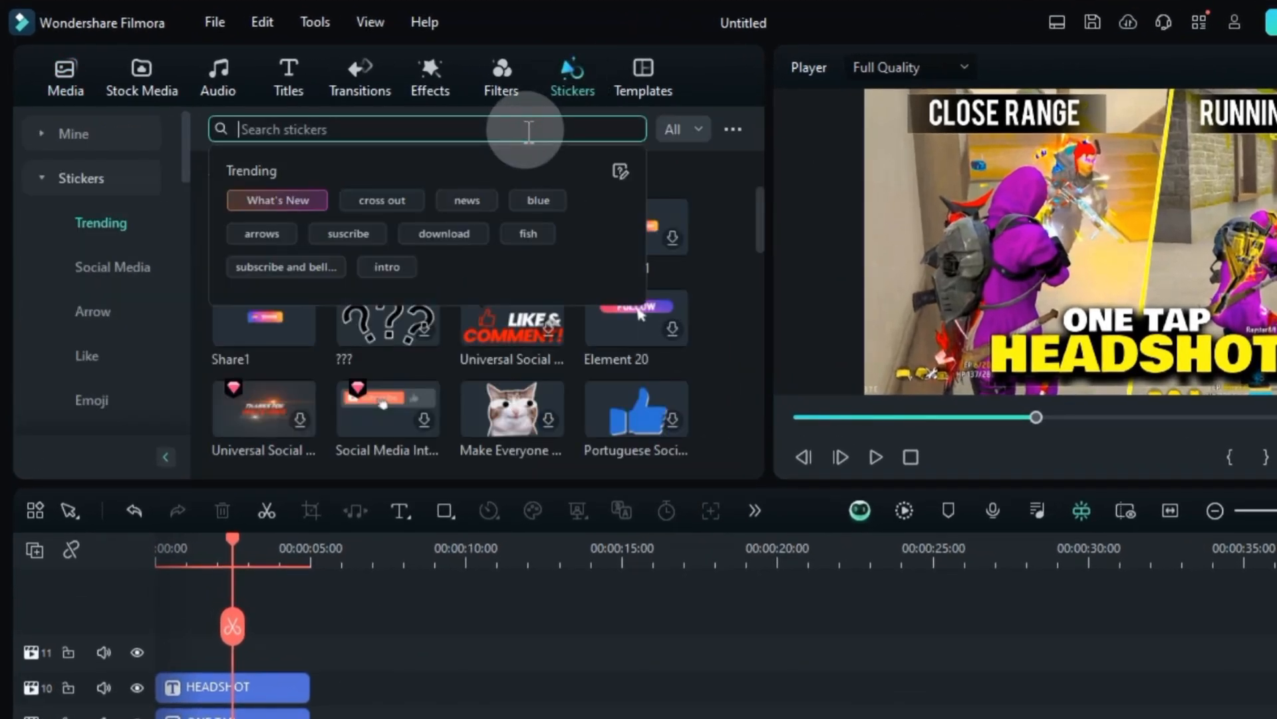
text(wow)
key(Return)
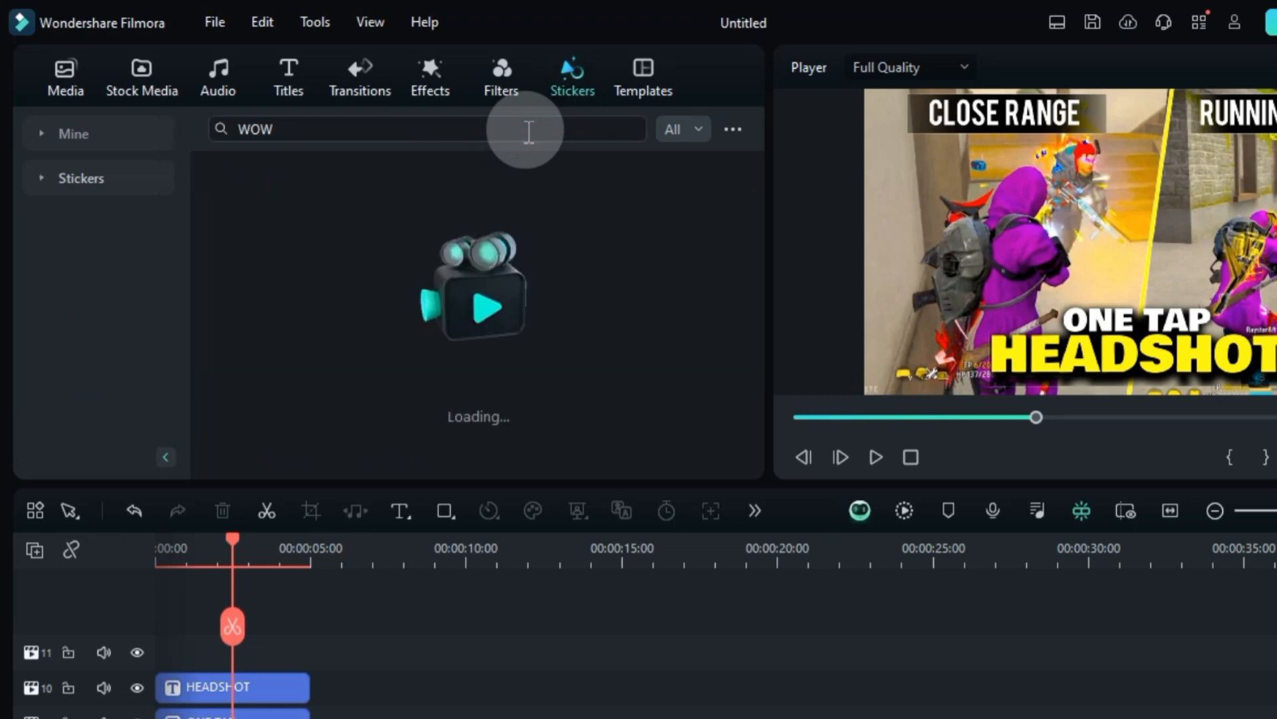
scroll(554, 298, down, 9)
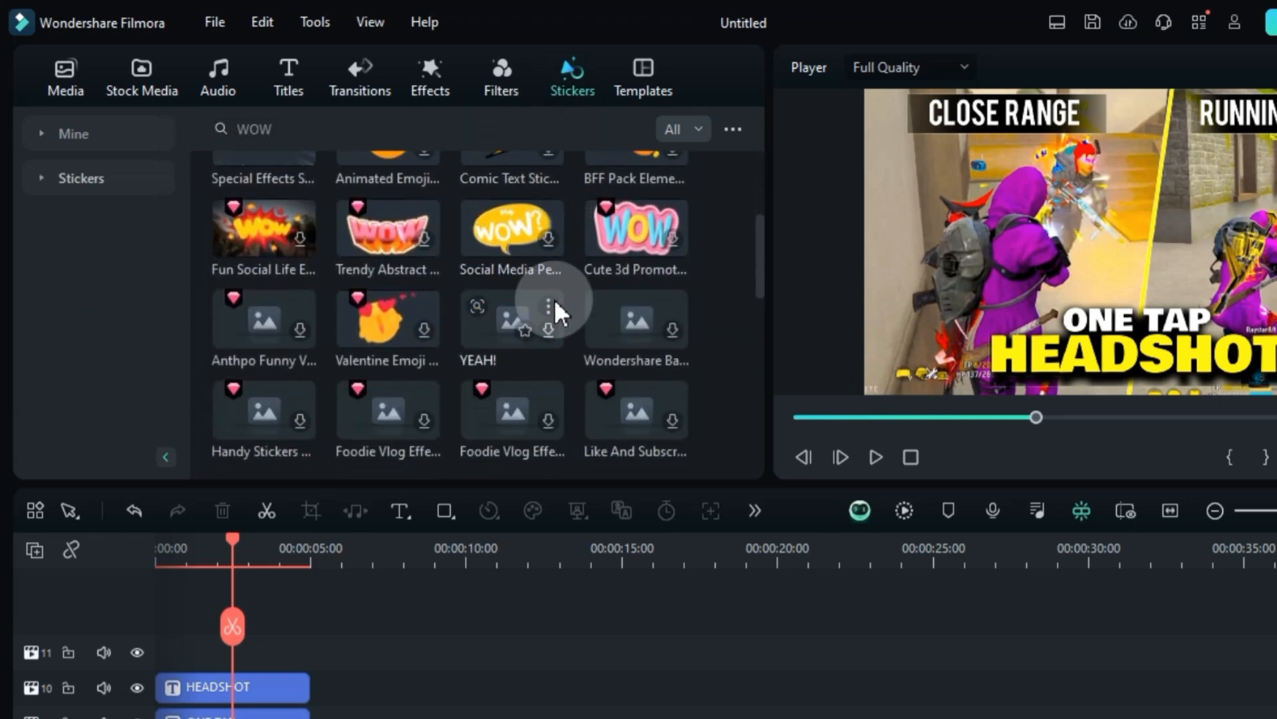
scroll(553, 298, up, 9)
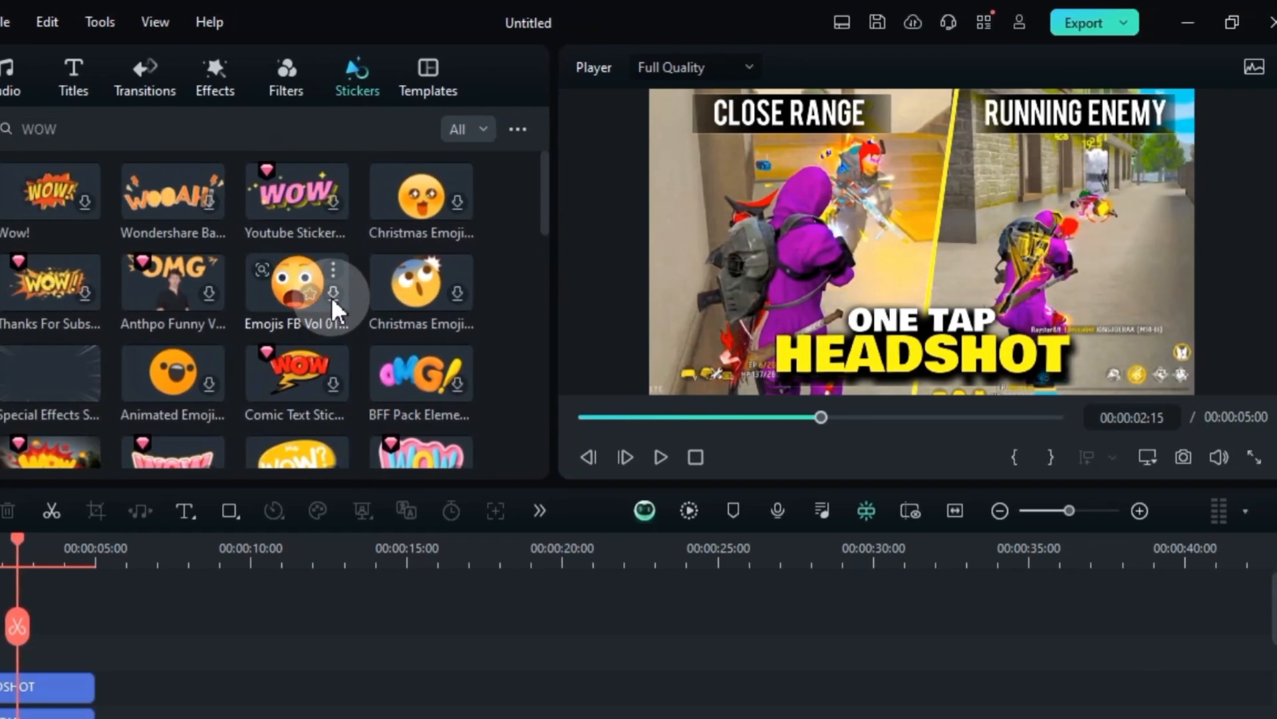
click(522, 297)
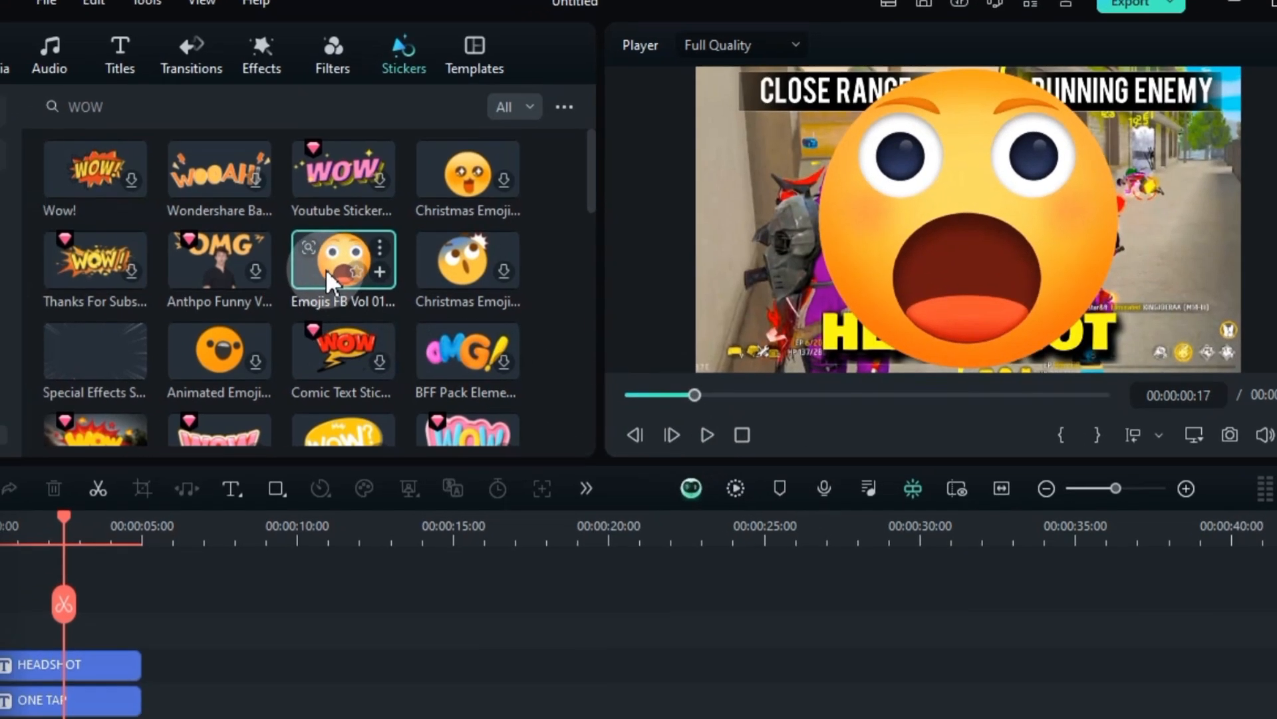
Place the shocked-face emoji sticker on a new track above the HEADSHOT title and open its clip settings
drag(325, 269, 59, 600)
drag(232, 436, 266, 443)
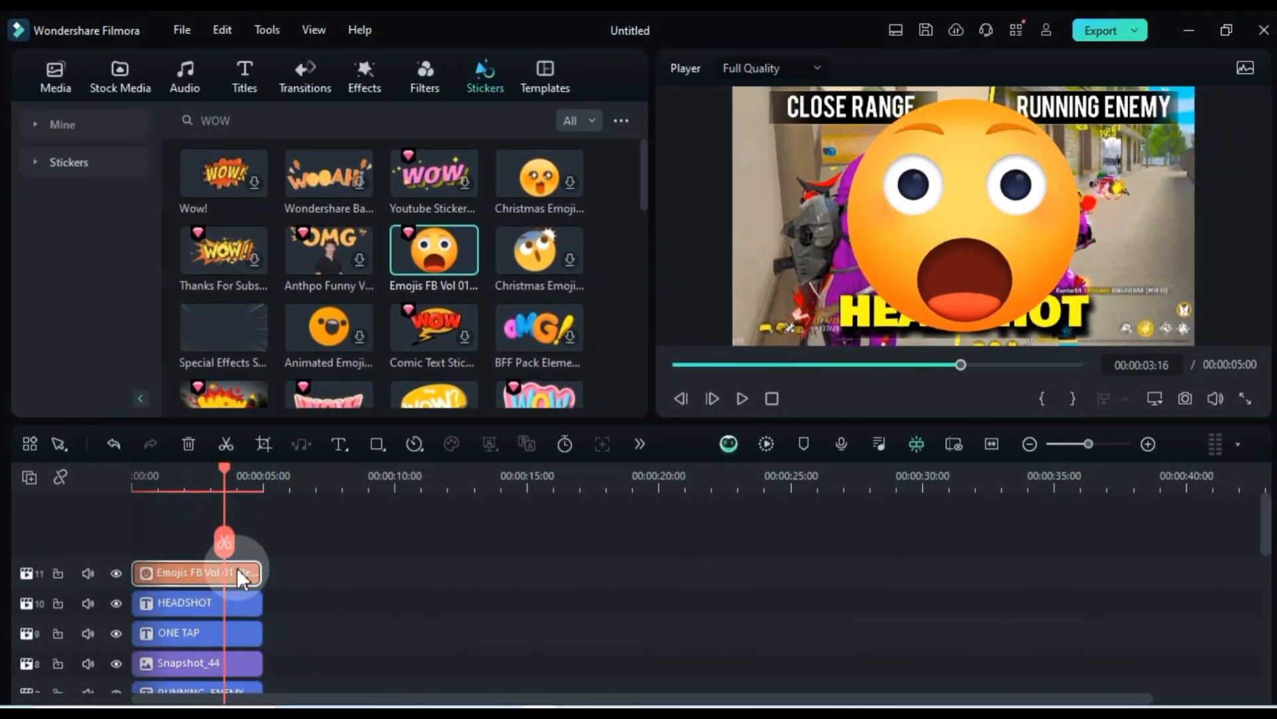
double_click(238, 569)
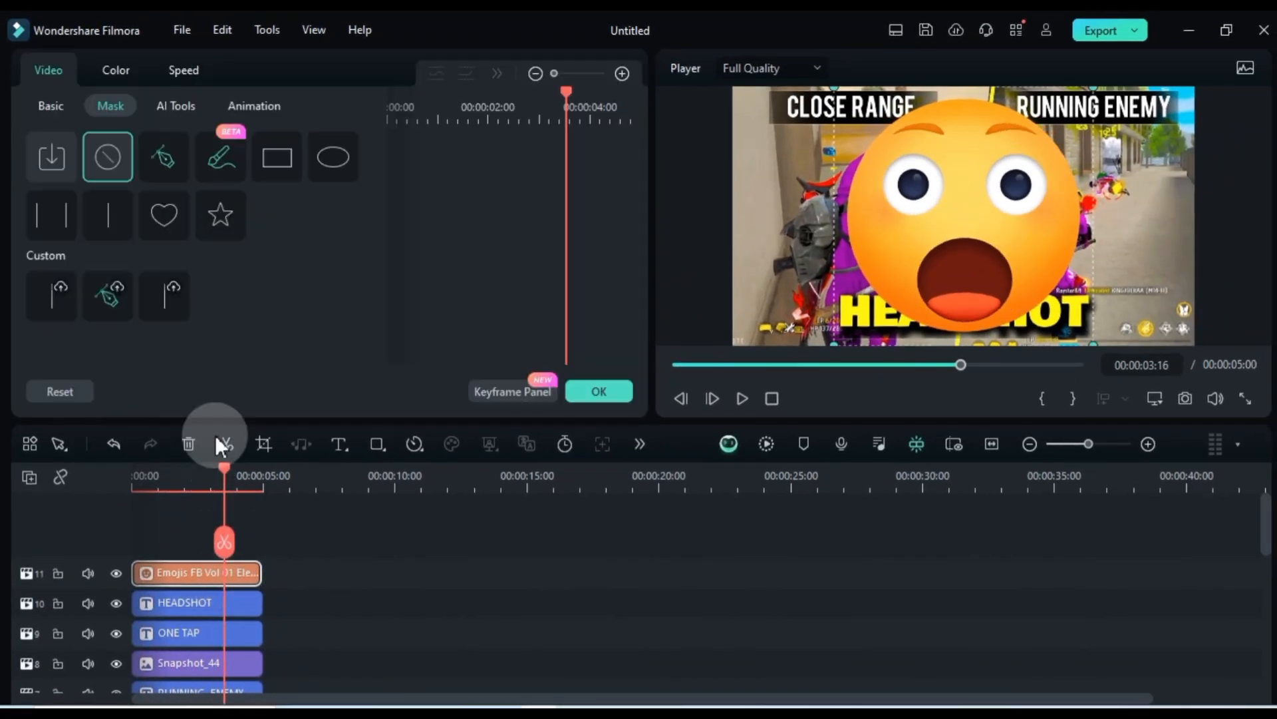
Scale the emoji sticker to 31% and raise it onto the slanted divider just below the two half titles
click(52, 104)
scroll(283, 210, down, 16)
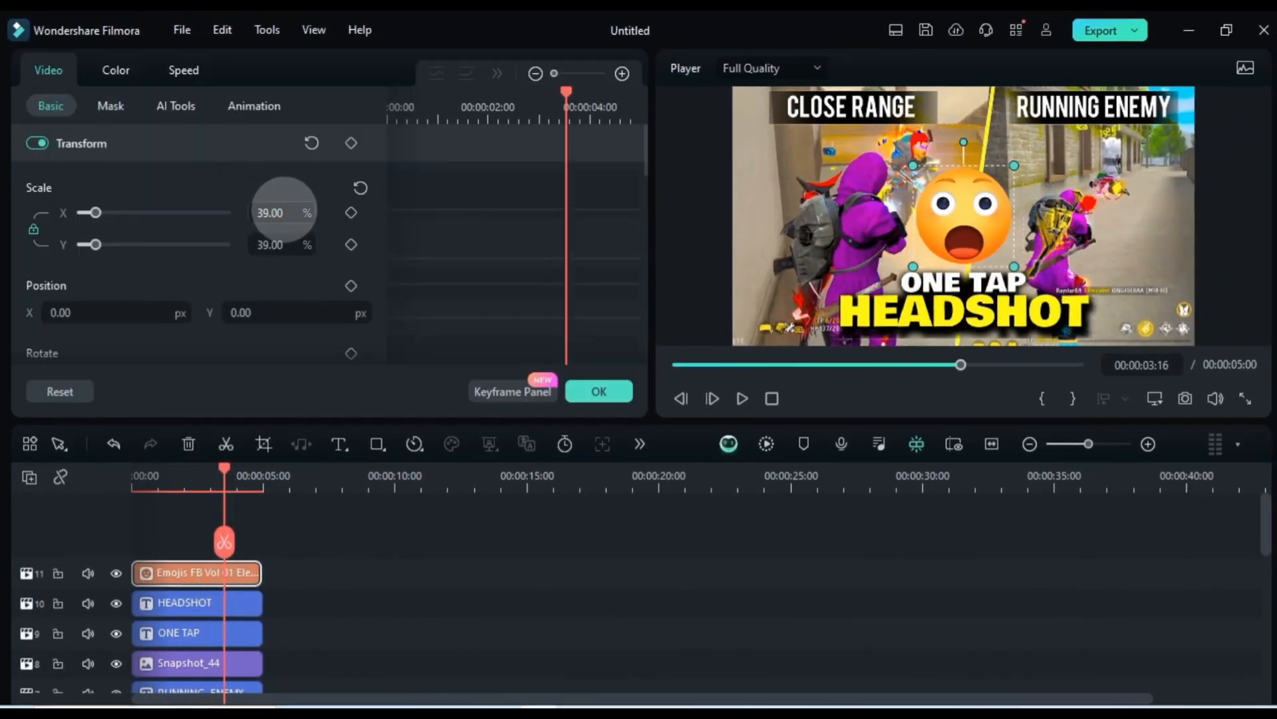
drag(325, 319, 324, 319)
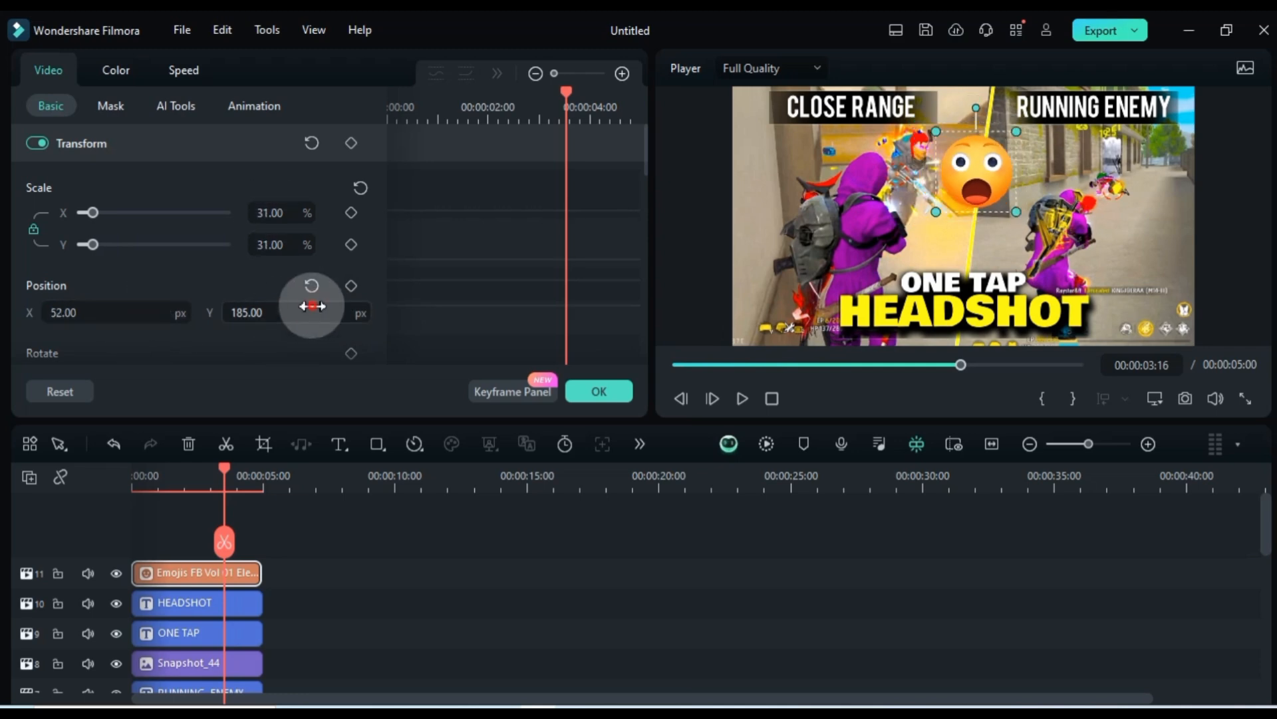
click(254, 517)
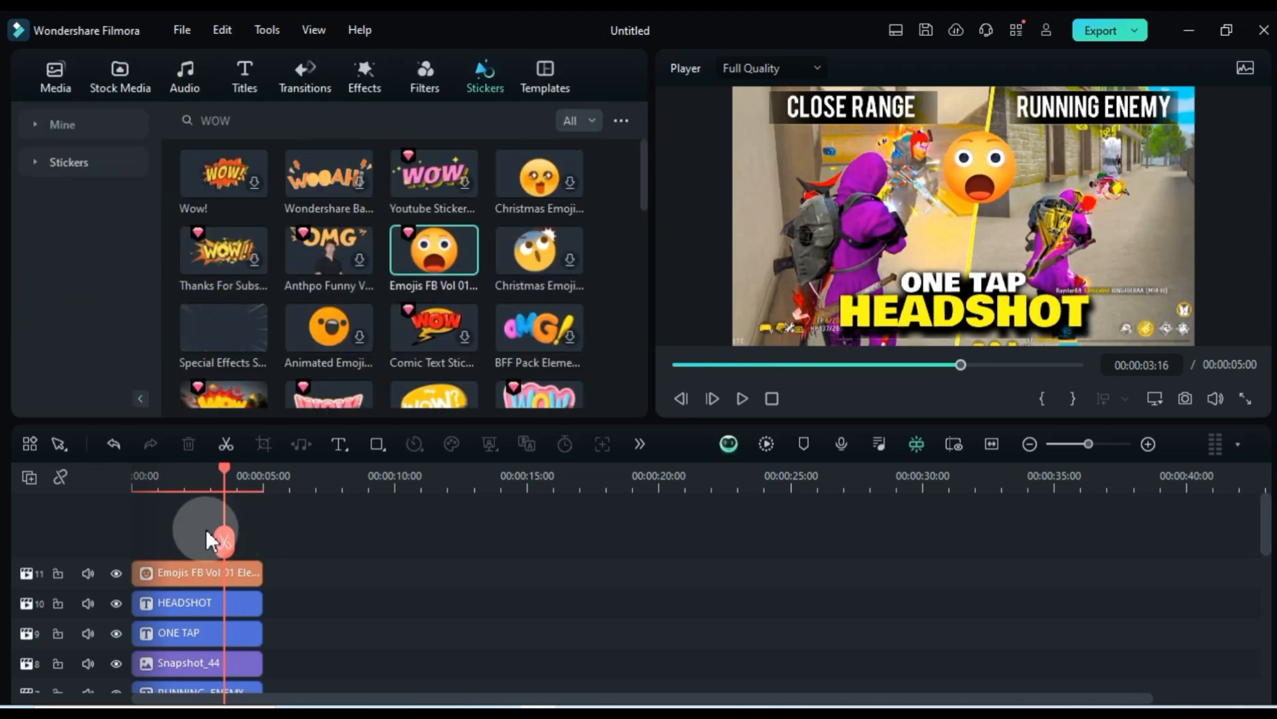
Search the stickers for arrow and place the curved Golf Sports Game arrow on a new track above the emoji
click(399, 118)
text(a)
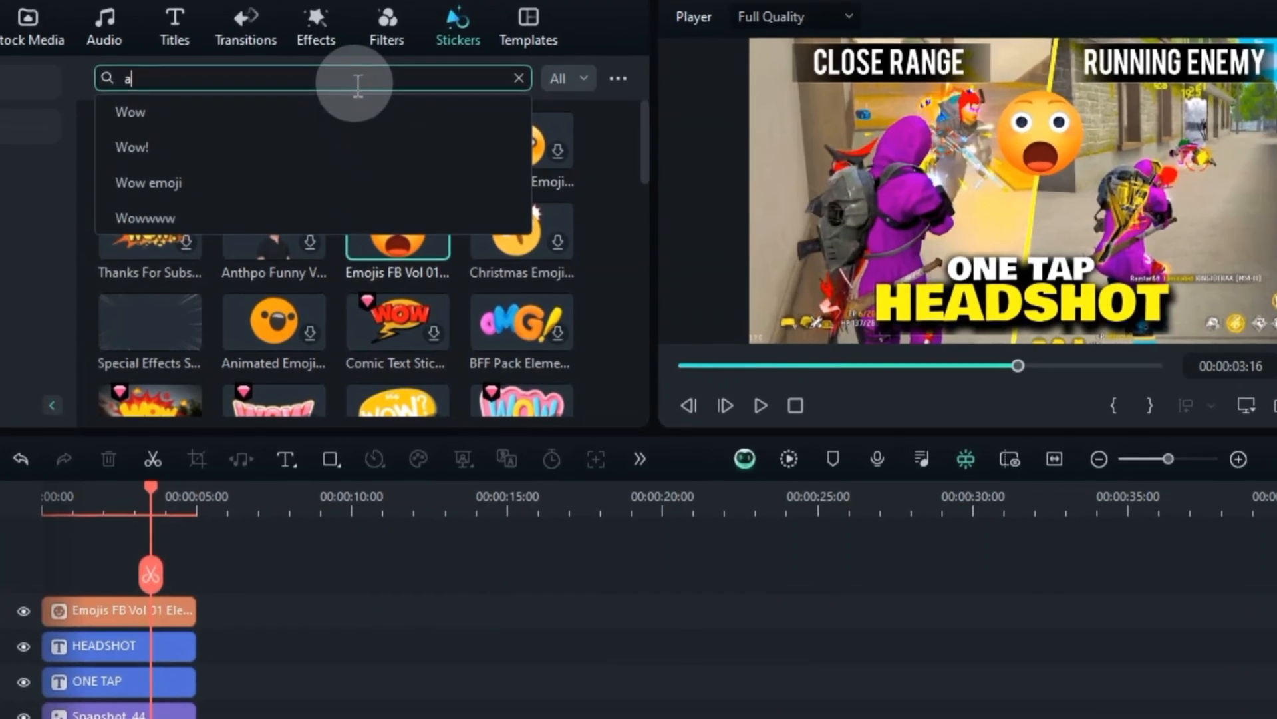
text(rrow)
key(Return)
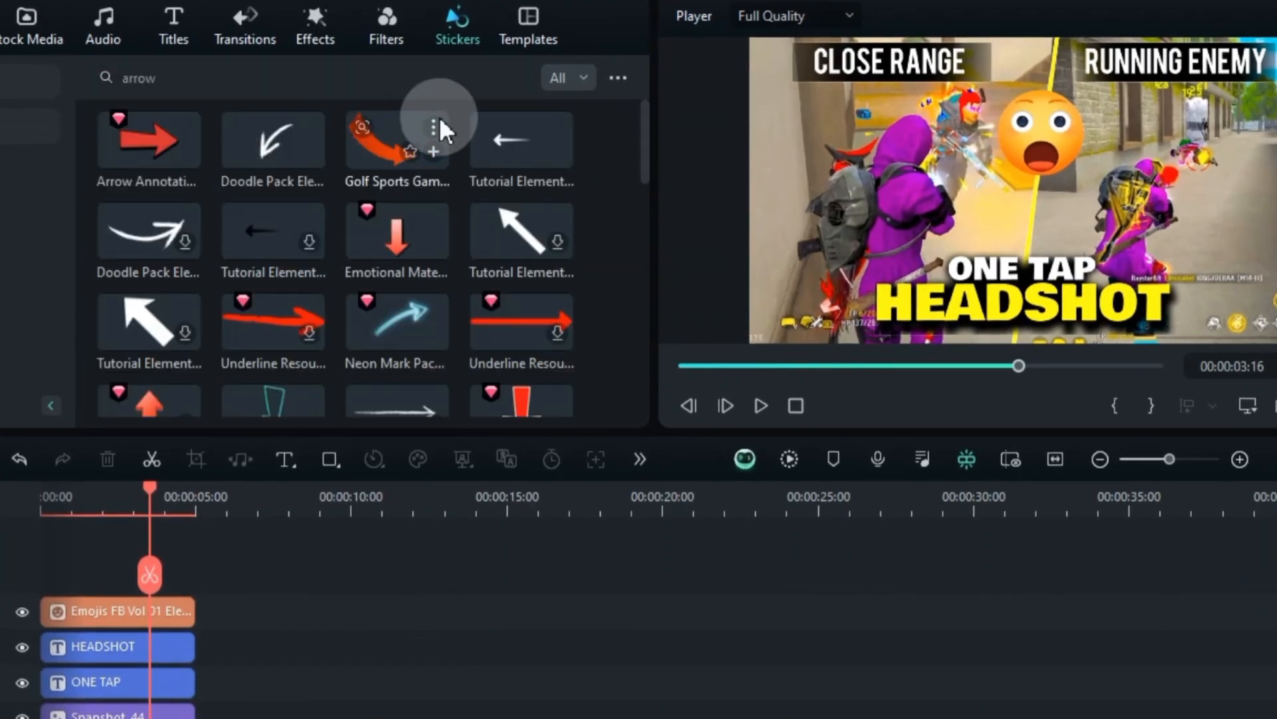
scroll(439, 145, down, 5)
scroll(440, 145, down, 8)
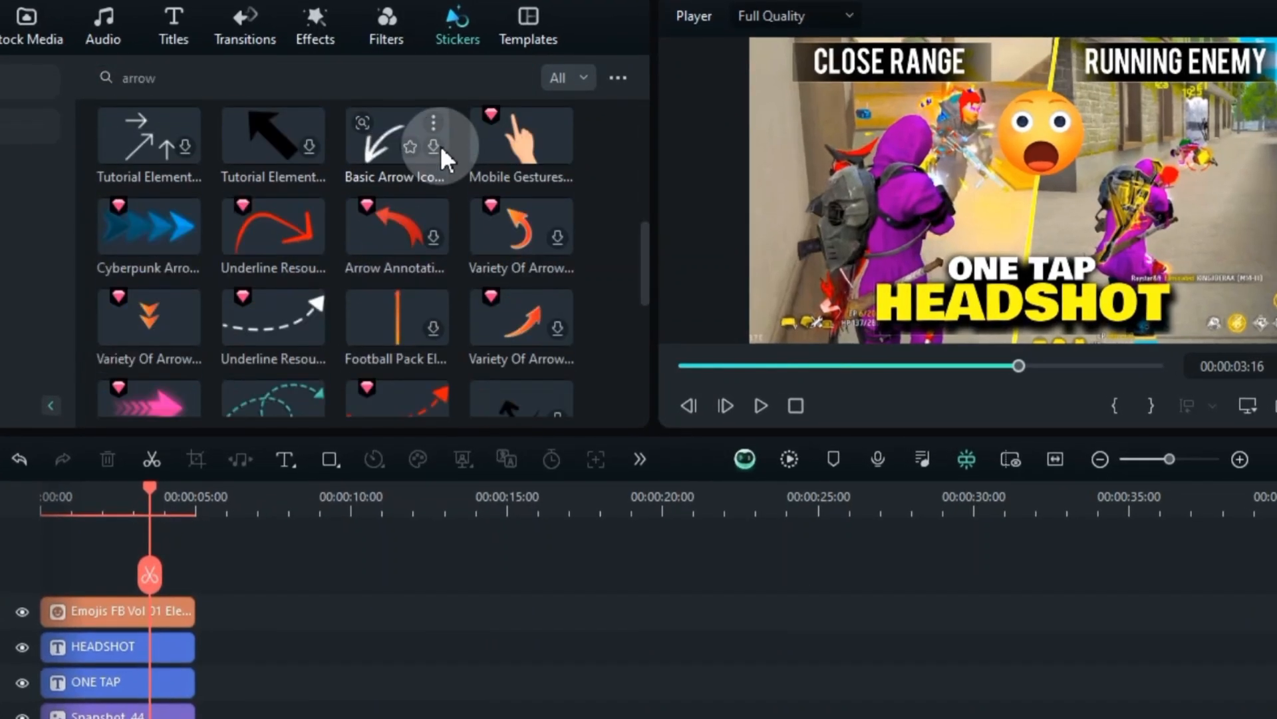
scroll(566, 177, down, 5)
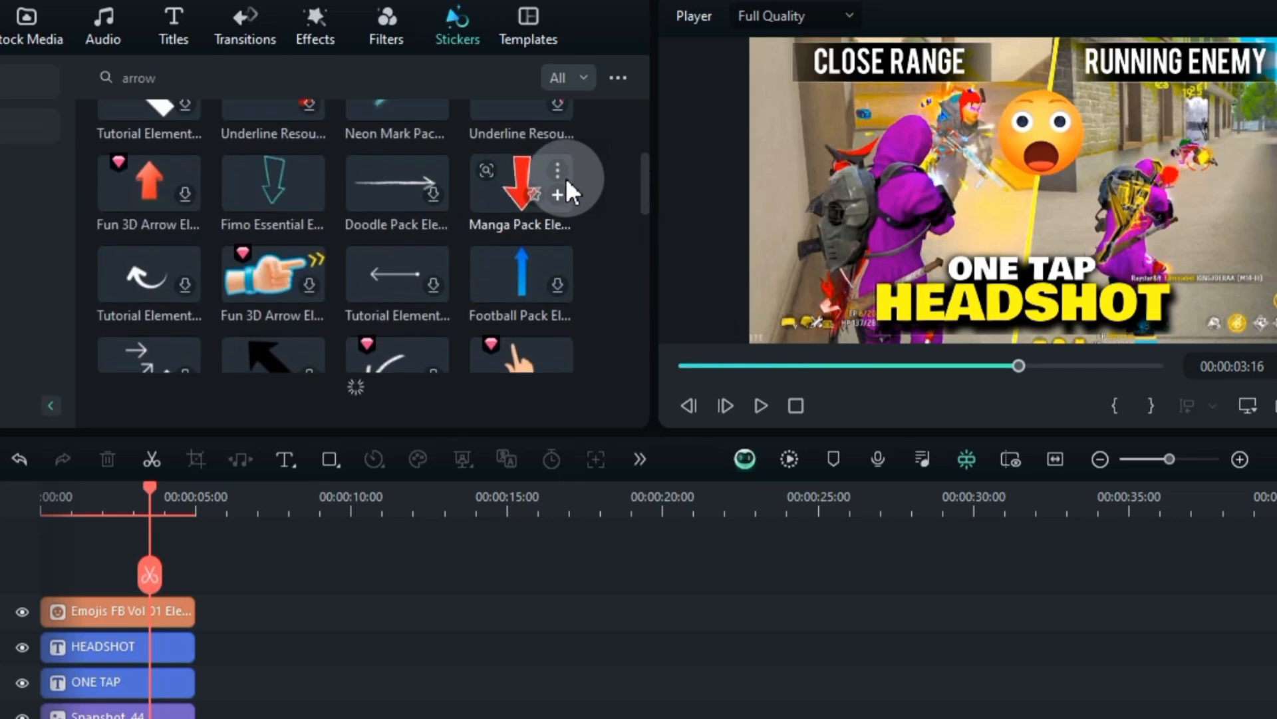
drag(384, 146, 101, 506)
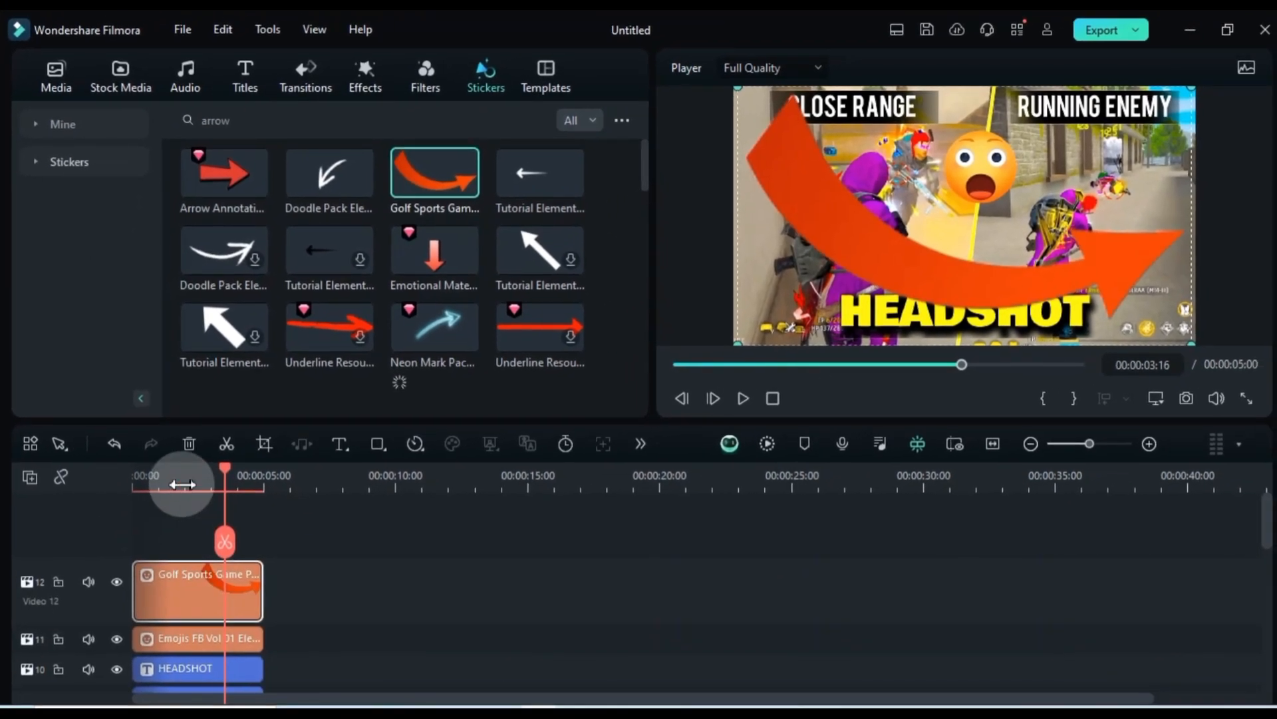
click(182, 484)
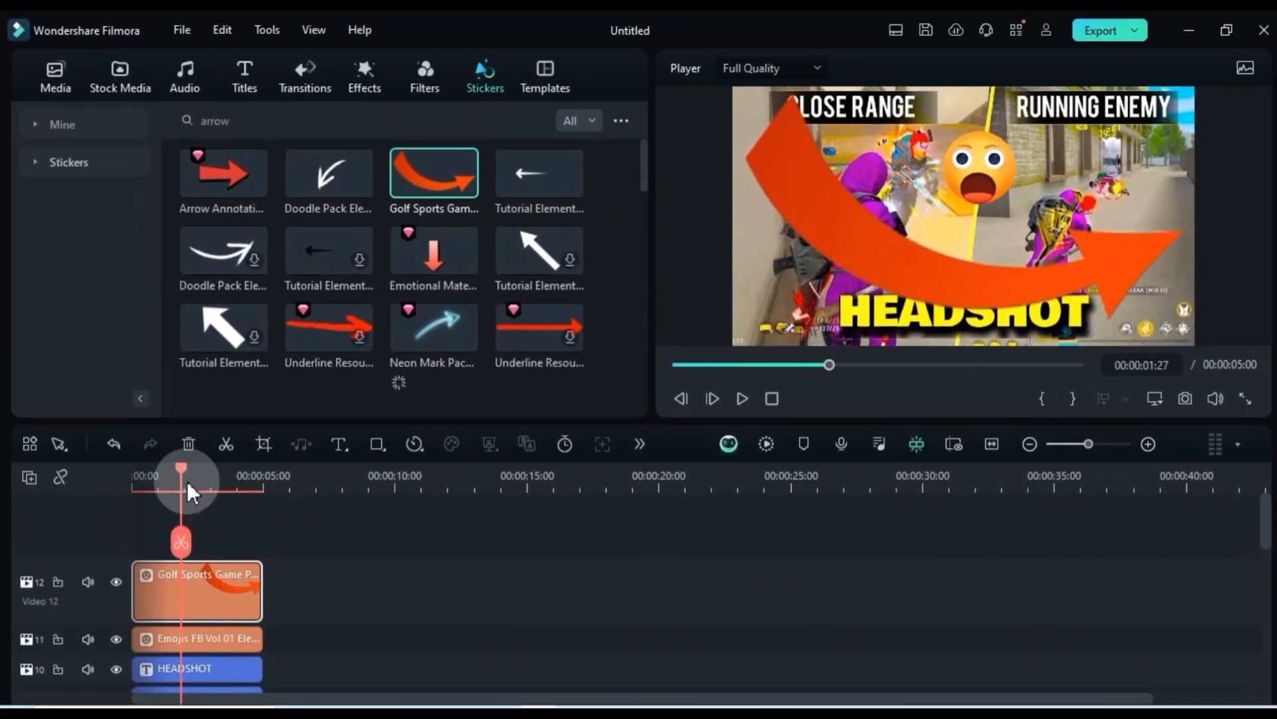
Shrink the arrow sticker, rotate it to -95° and position it at about X 647, Y -147, pointing up at the running enemy
double_click(188, 592)
mouse_move(291, 240)
mouse_down()
mouse_move(265, 208)
mouse_move(290, 217)
mouse_up()
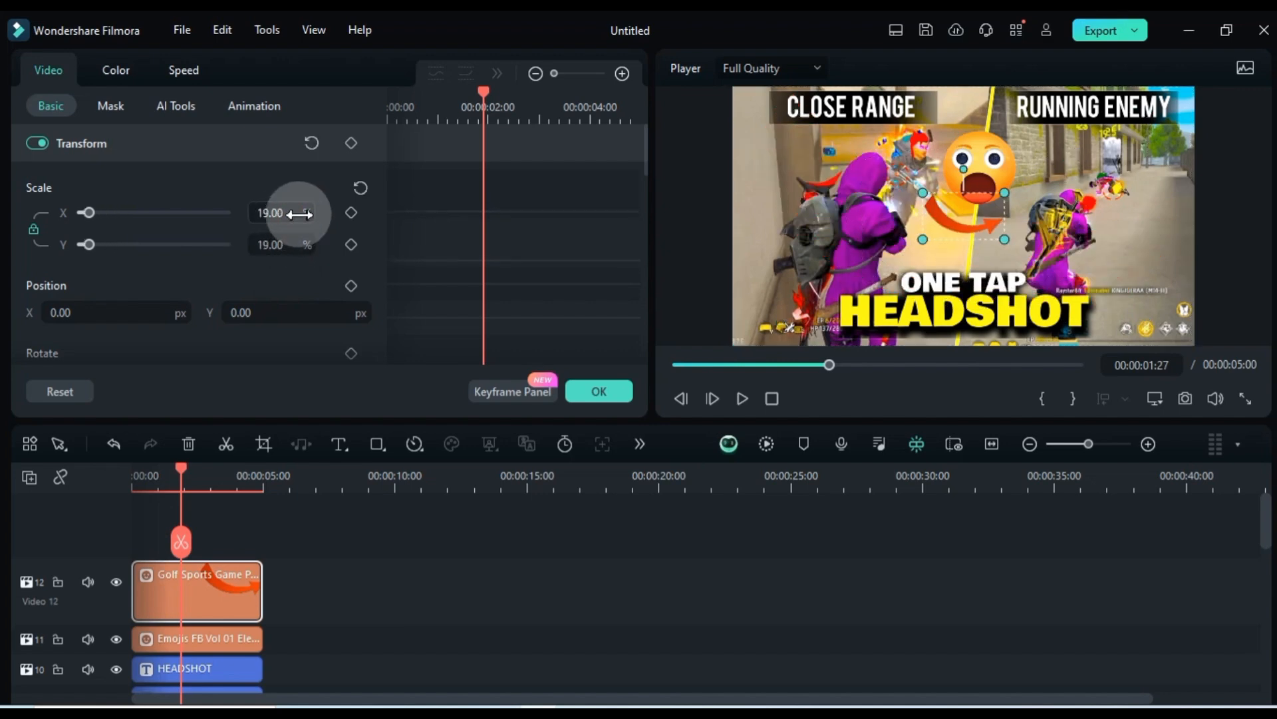
scroll(266, 273, down, 2)
mouse_move(145, 198)
mouse_down()
mouse_move(157, 200)
mouse_move(145, 198)
mouse_up()
drag(199, 260, 160, 263)
drag(324, 200, 264, 227)
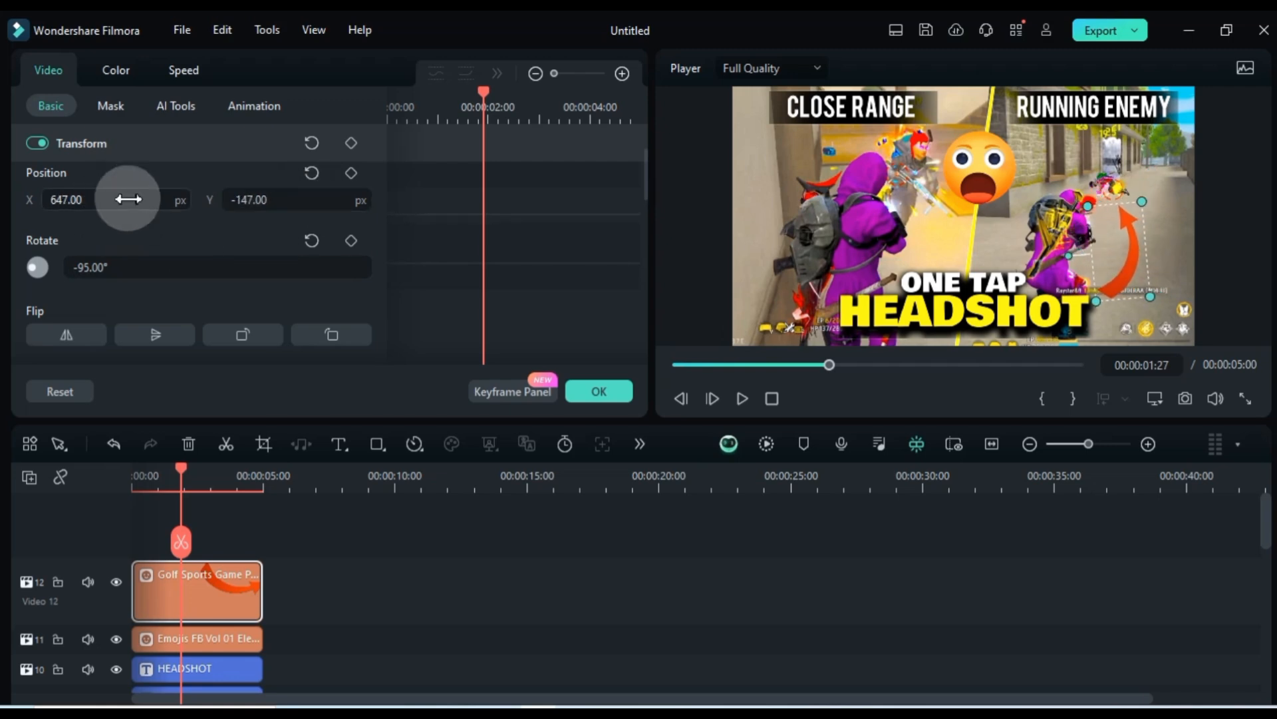
click(250, 524)
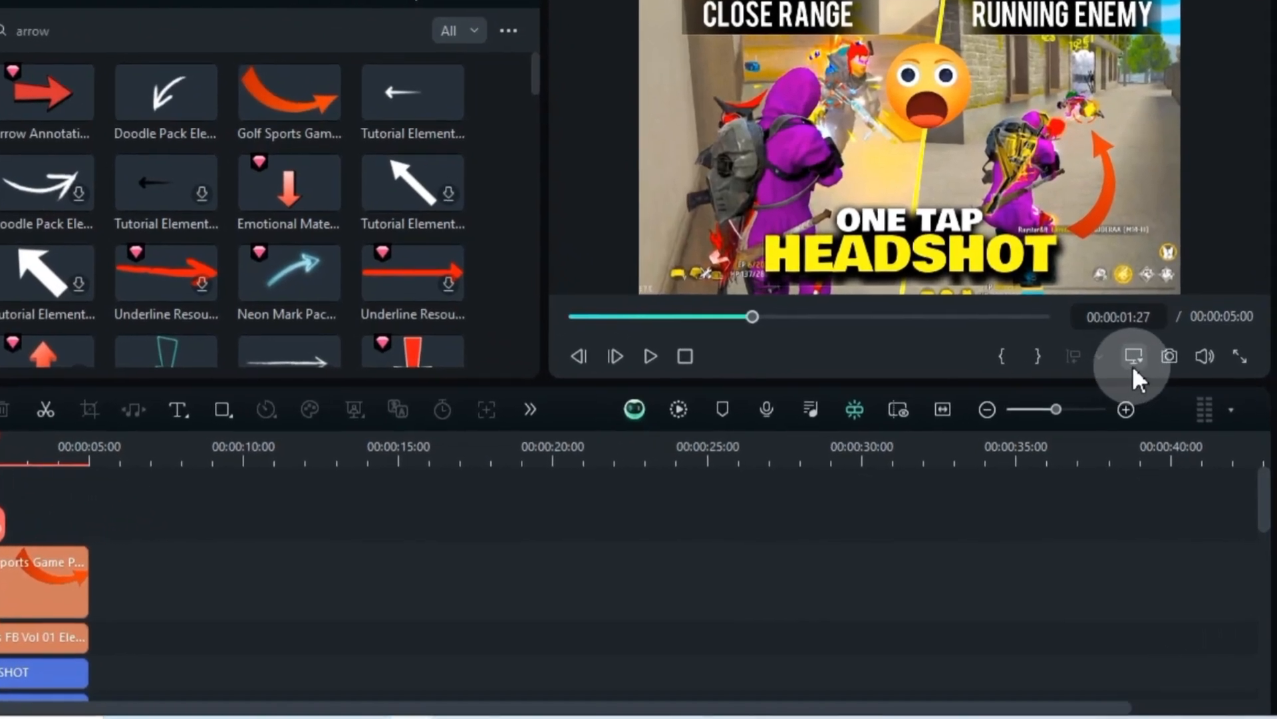
Set the project's aspect ratio to 16:9 (Widescreen) and accept the project settings
click(1154, 401)
click(1138, 430)
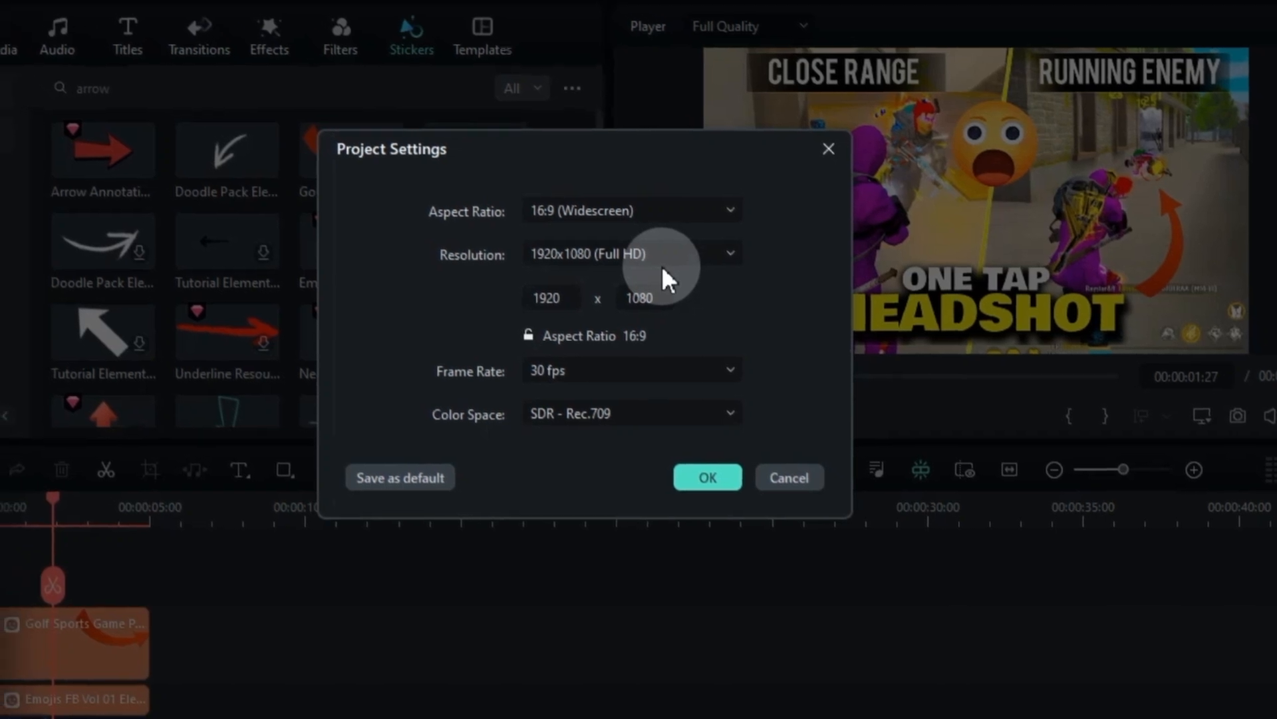
click(638, 233)
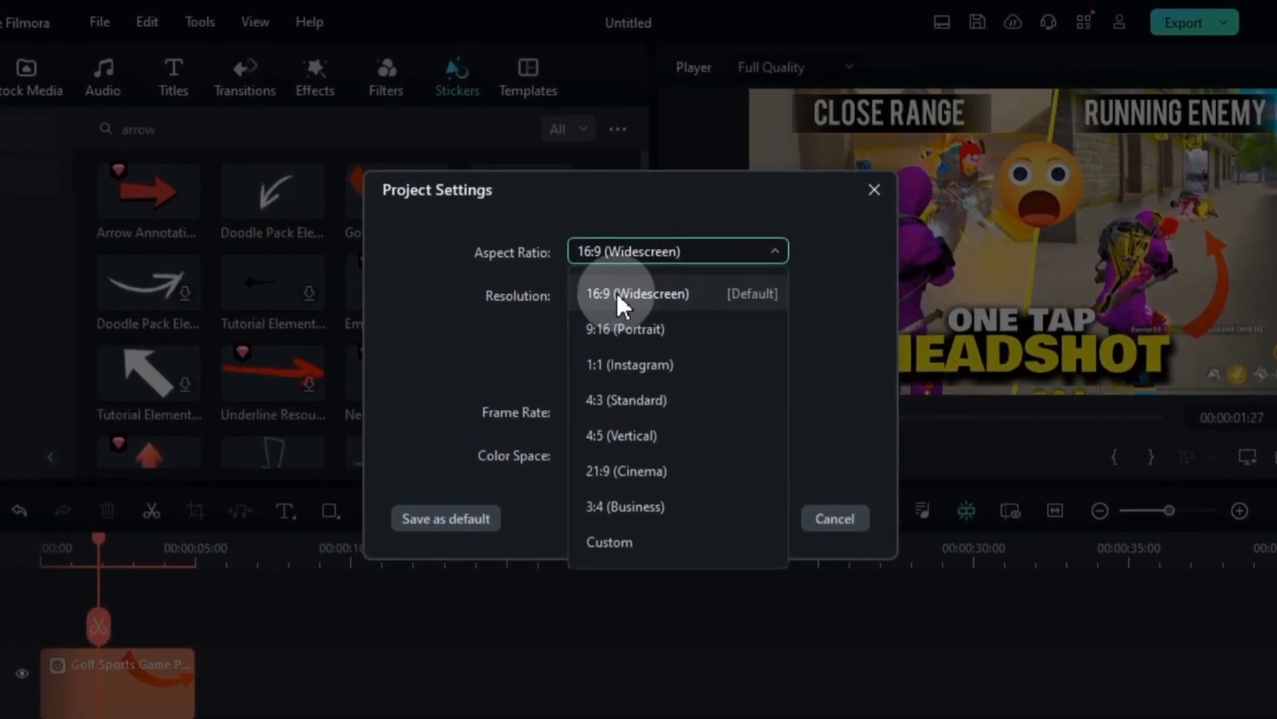
click(625, 298)
click(745, 516)
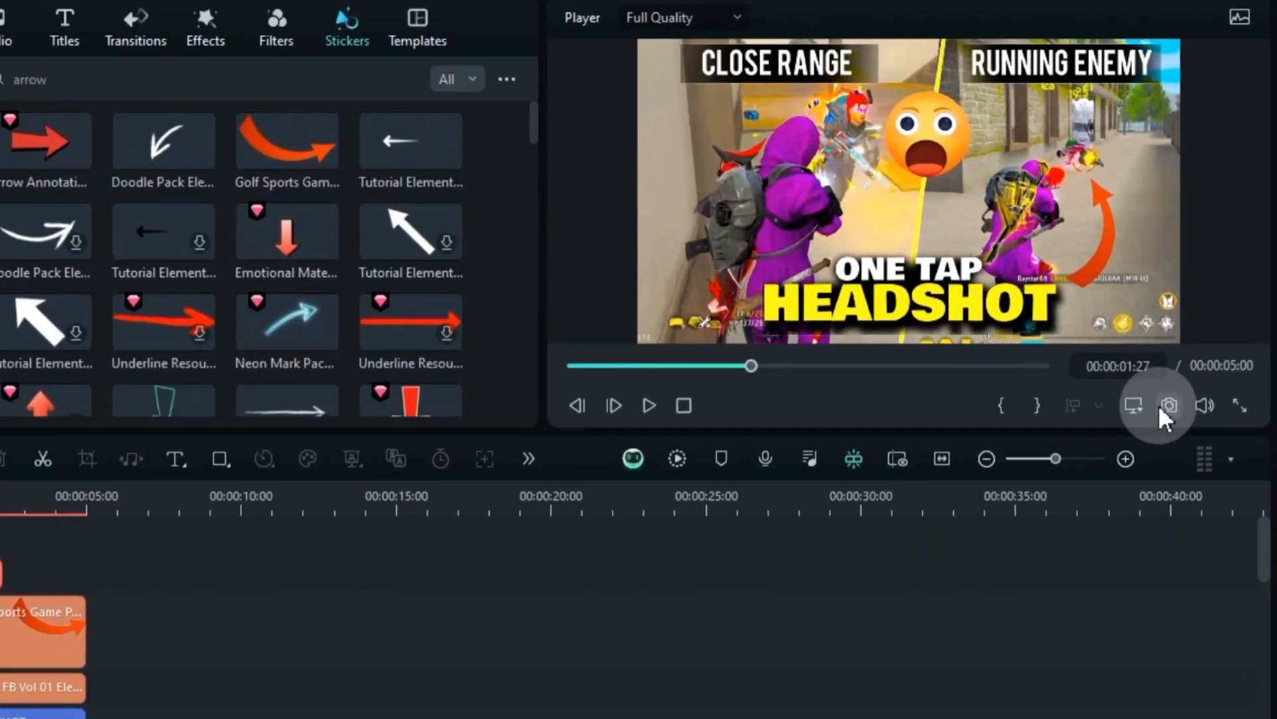
Save a snapshot of the finished thumbnail frame as PNG in D:/Filmora 13/Ad
click(1185, 398)
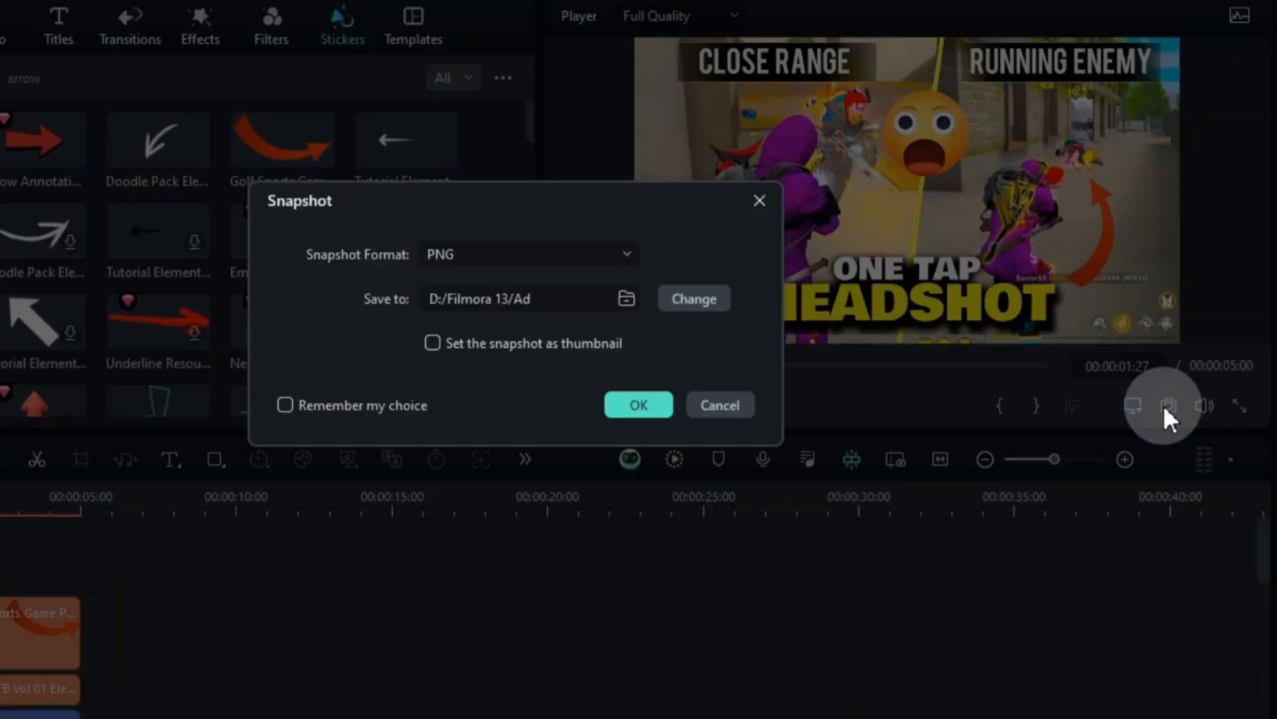
click(604, 253)
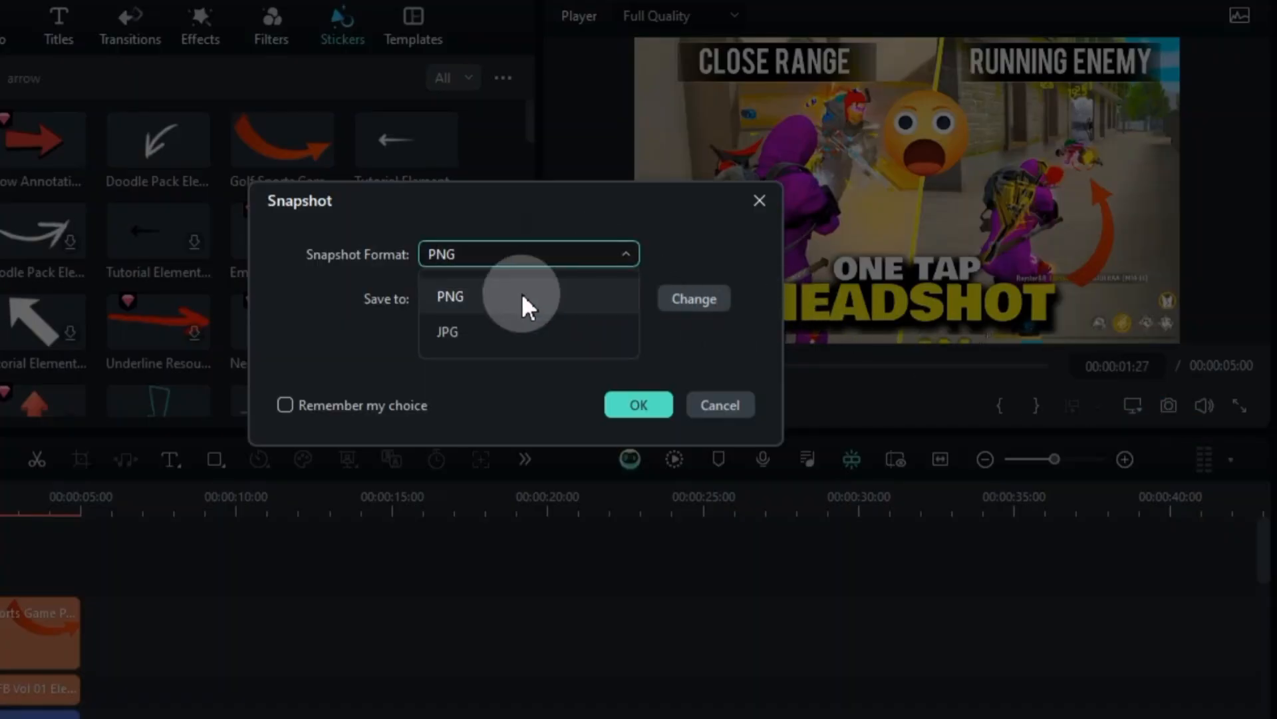
click(640, 406)
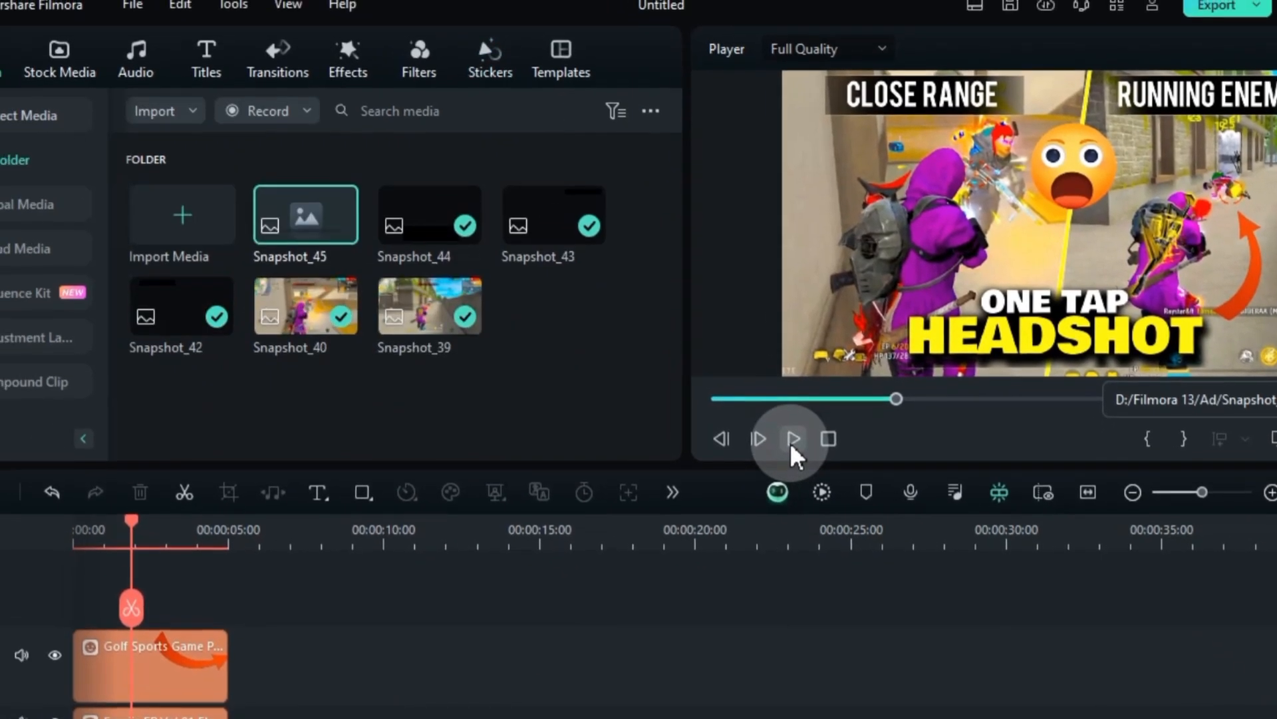
click(793, 440)
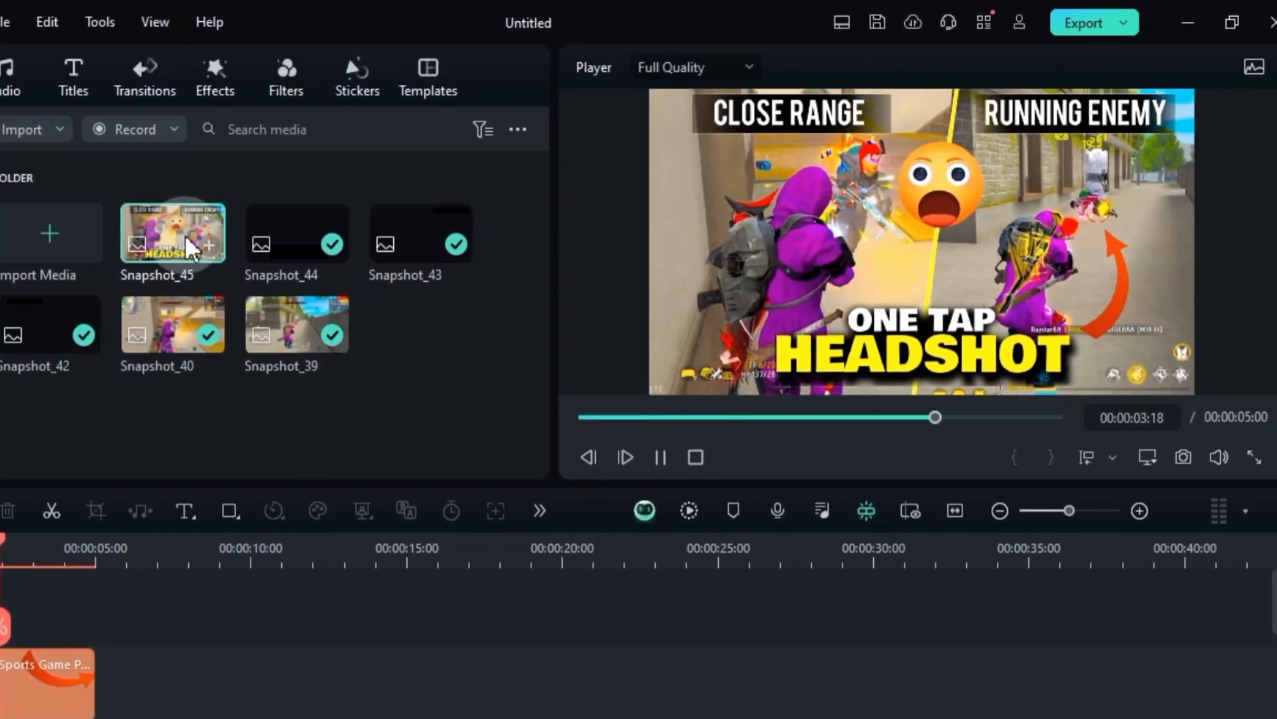
Place Snapshot_45 on the top track at about 13 seconds and preview the thumbnail in full screen
drag(185, 234, 389, 672)
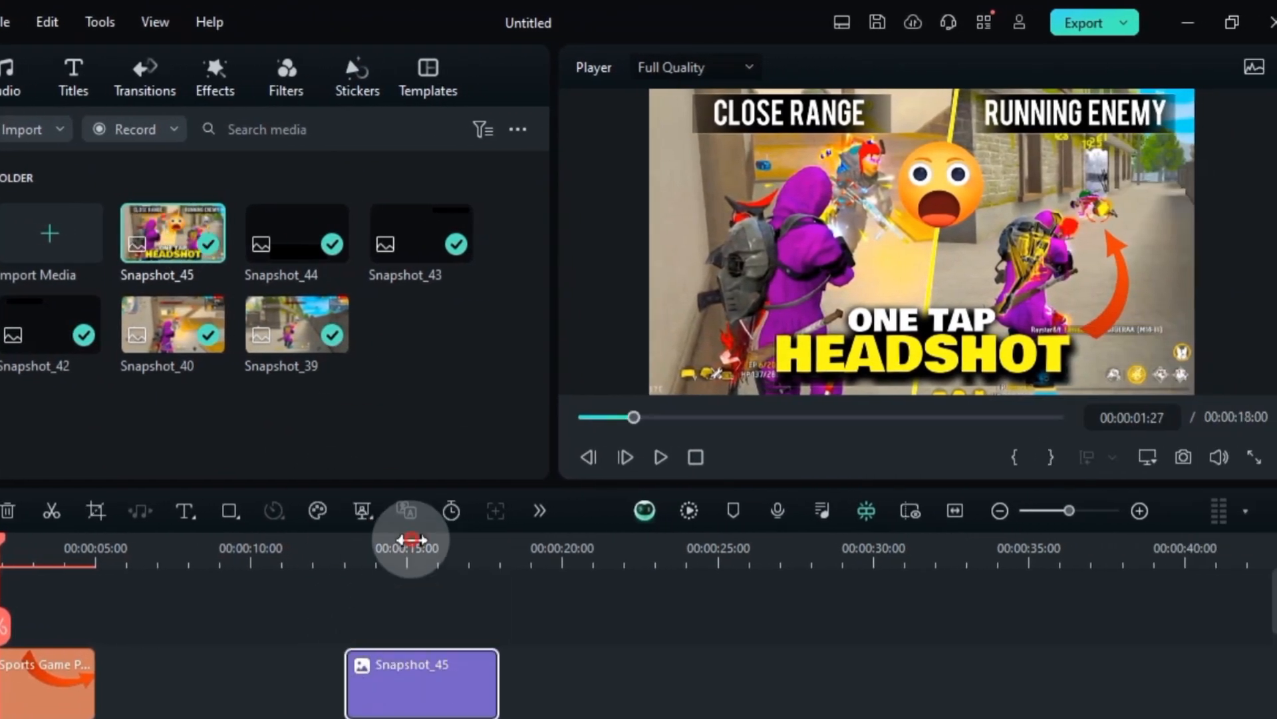
click(1254, 458)
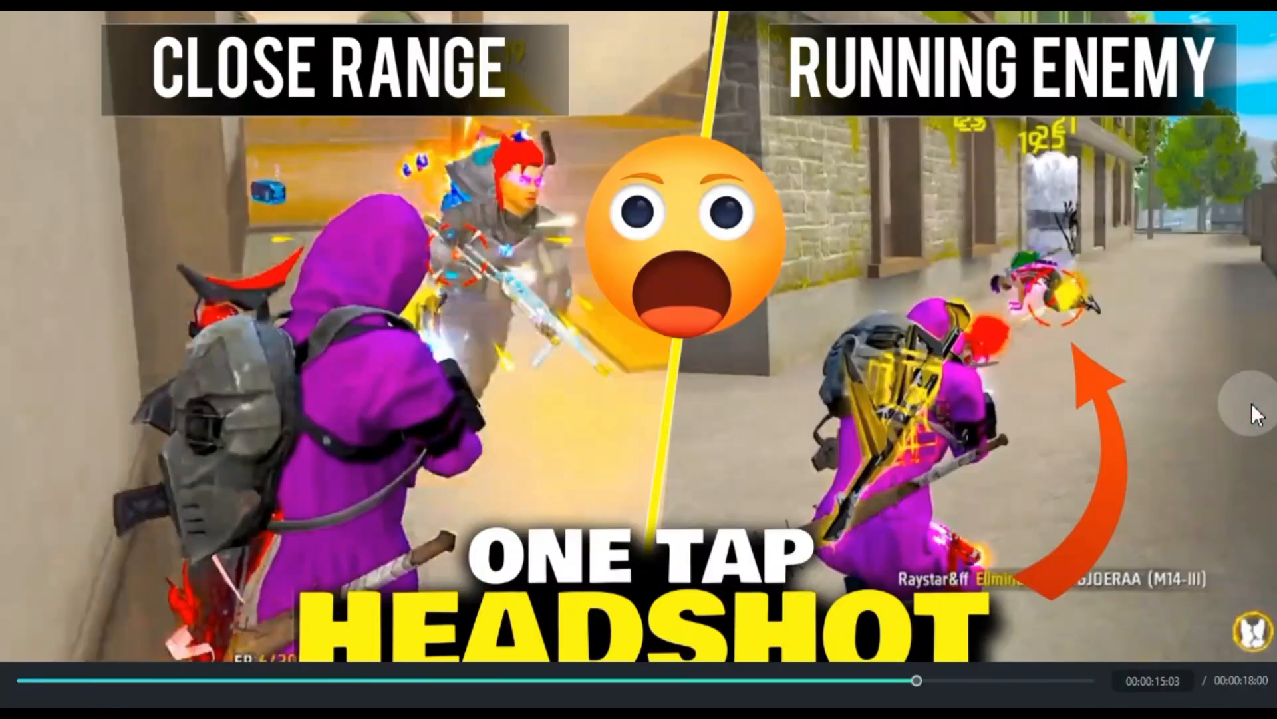